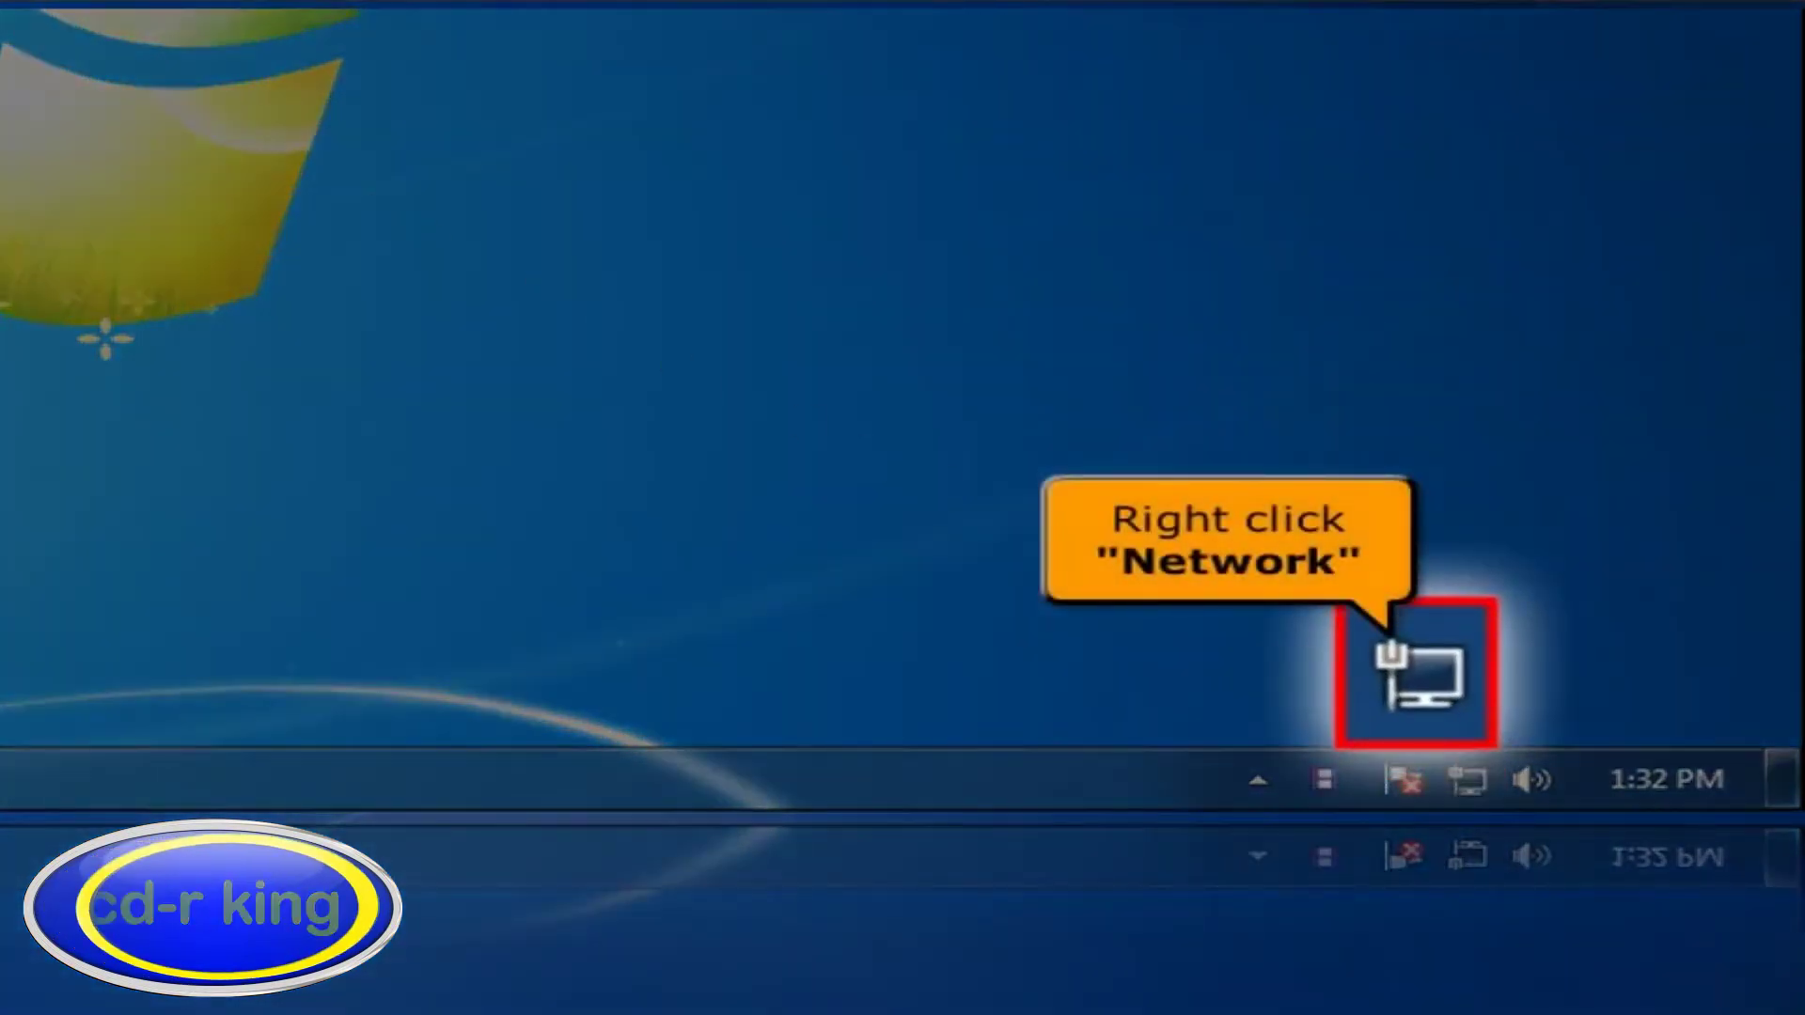
# Show the Local Area Connection details in Network and Sharing Center
pyautogui.rightClick(1467, 788)
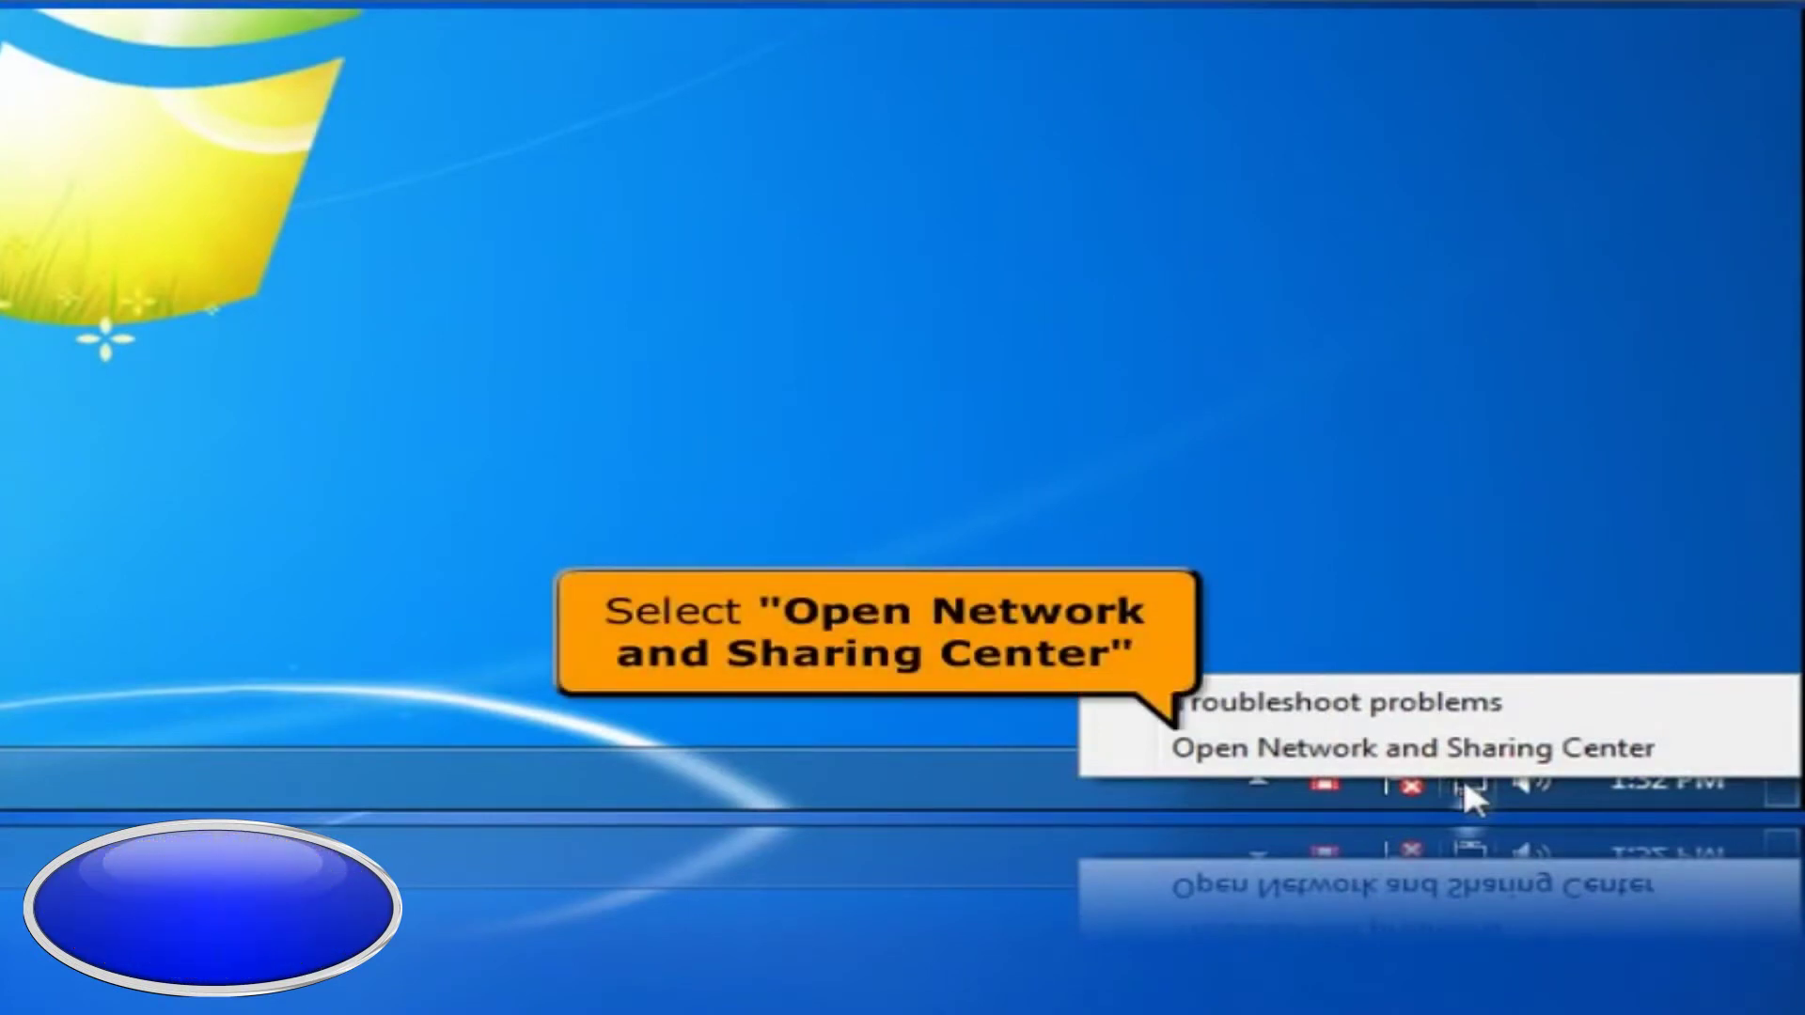
pyautogui.click(1463, 748)
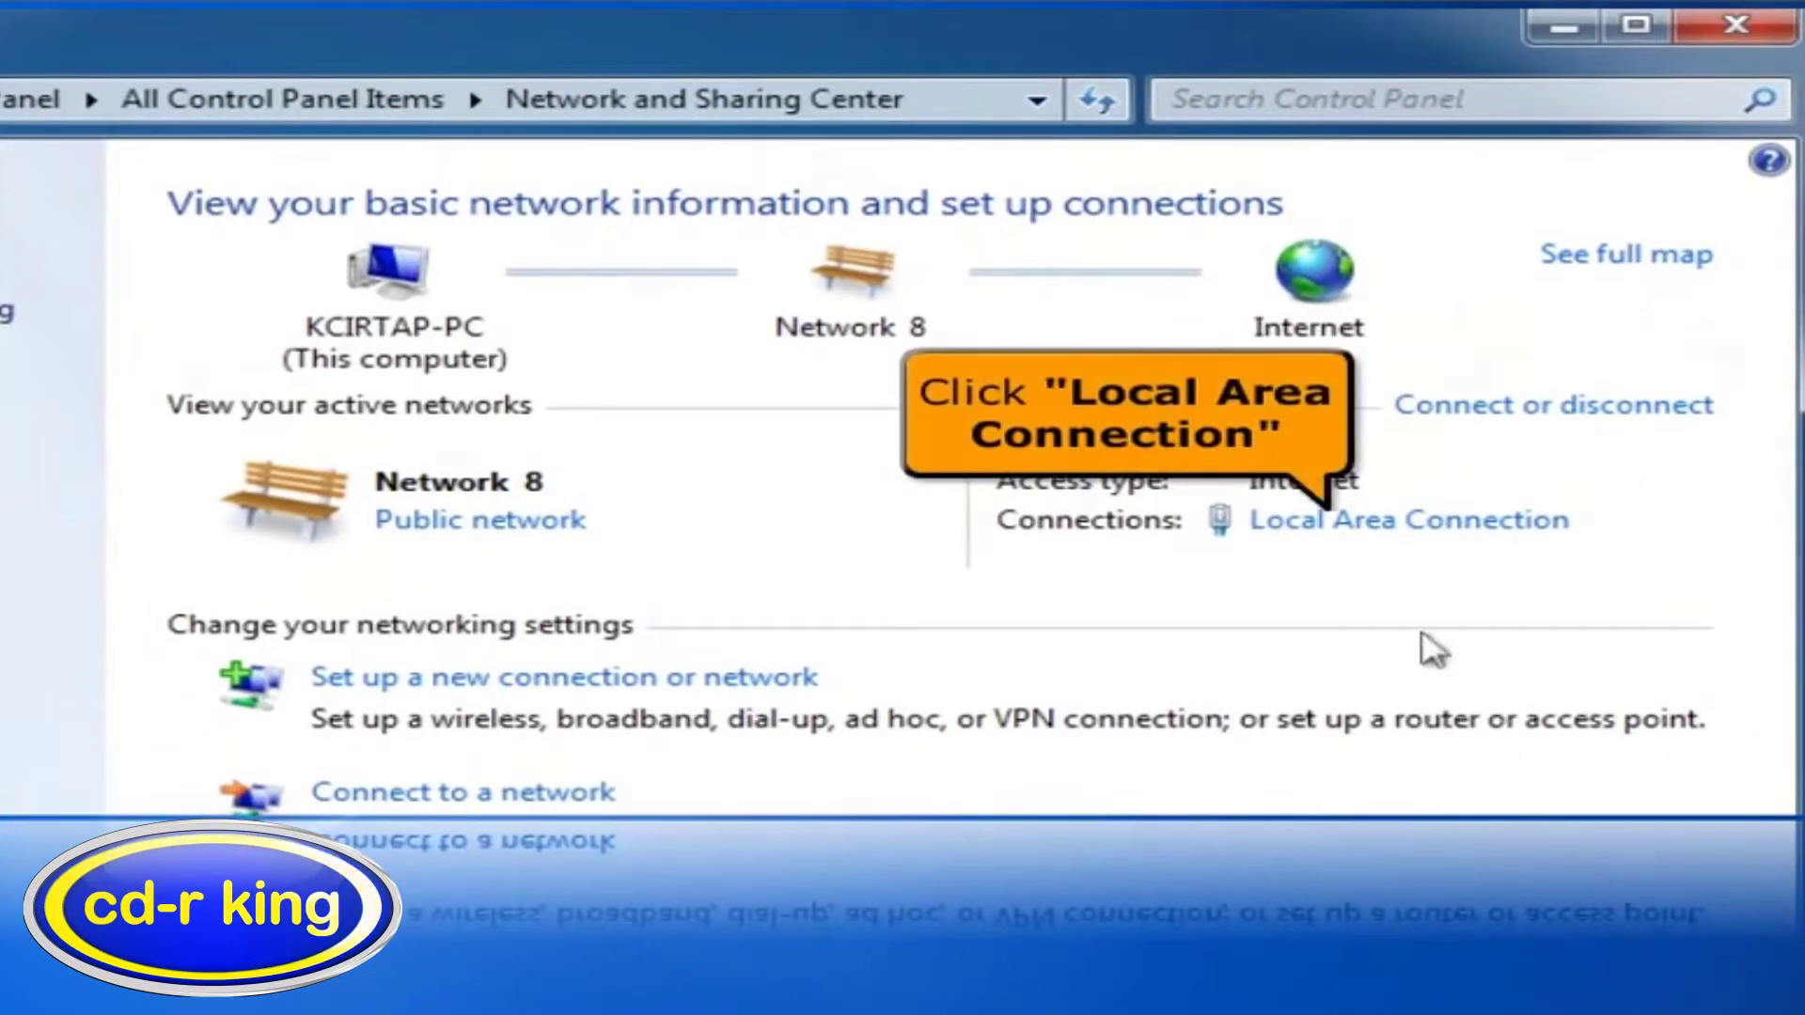
pyautogui.click(1360, 526)
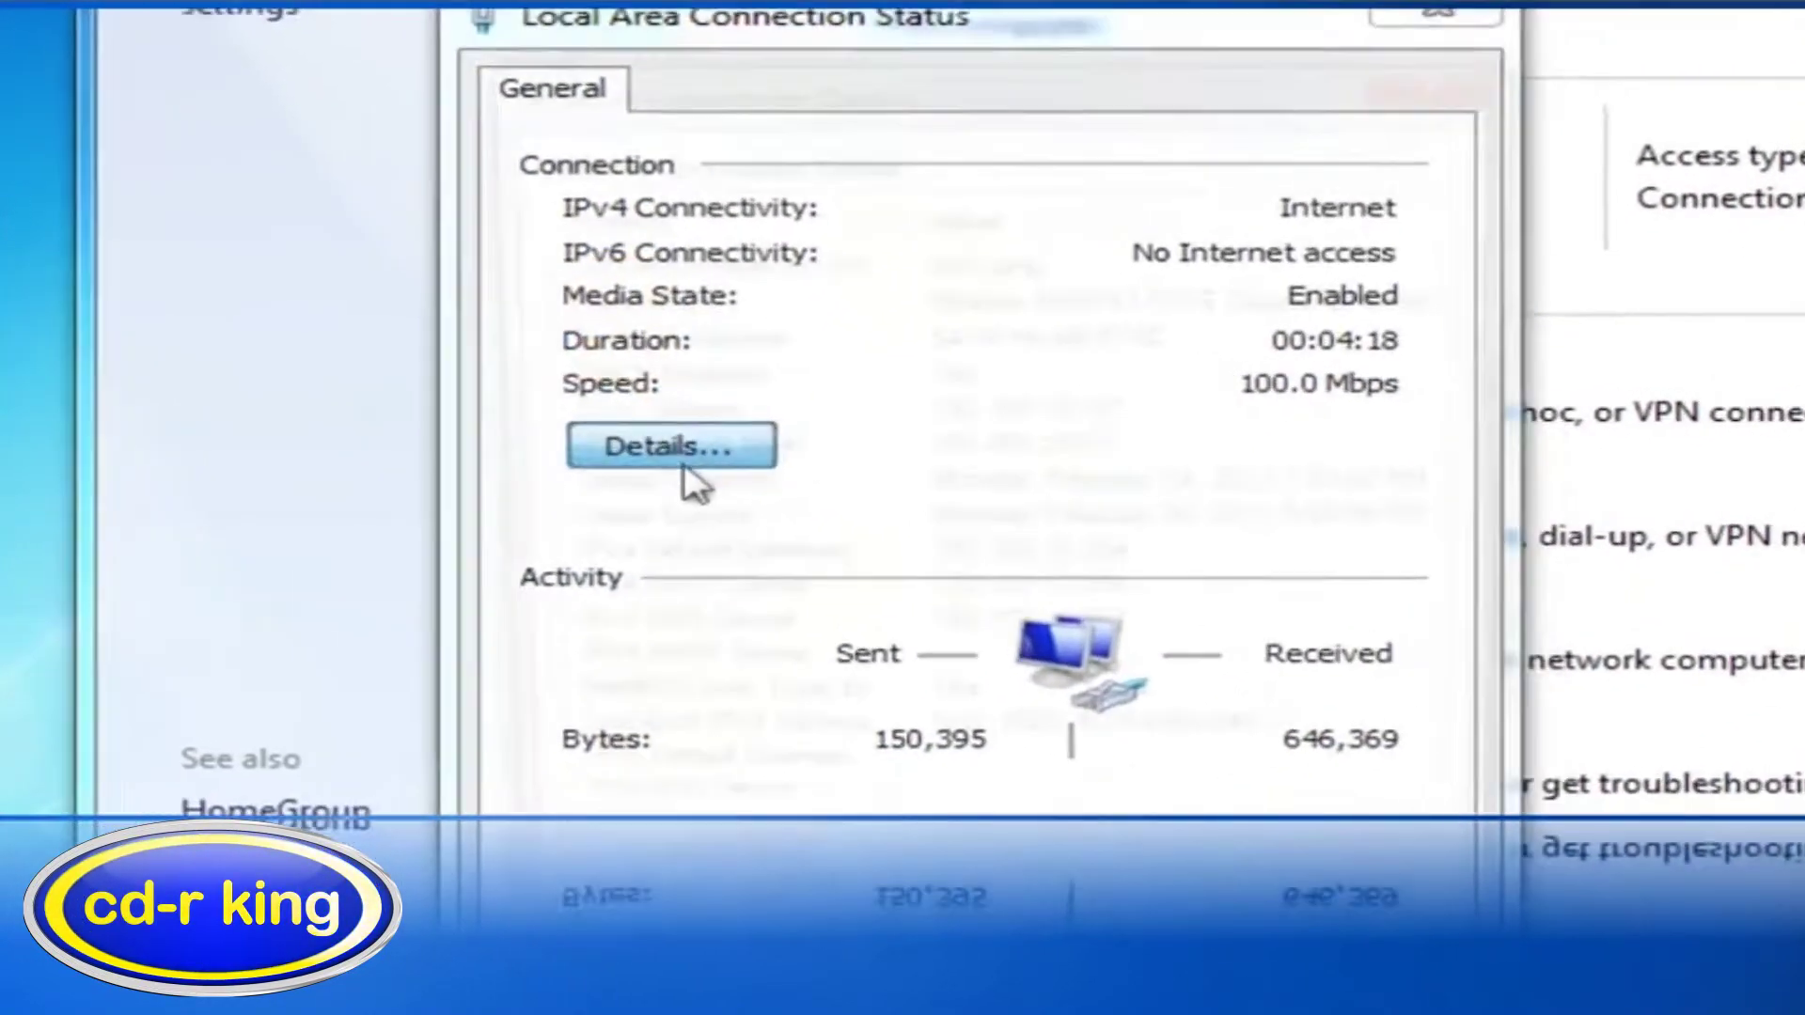
pyautogui.click(698, 459)
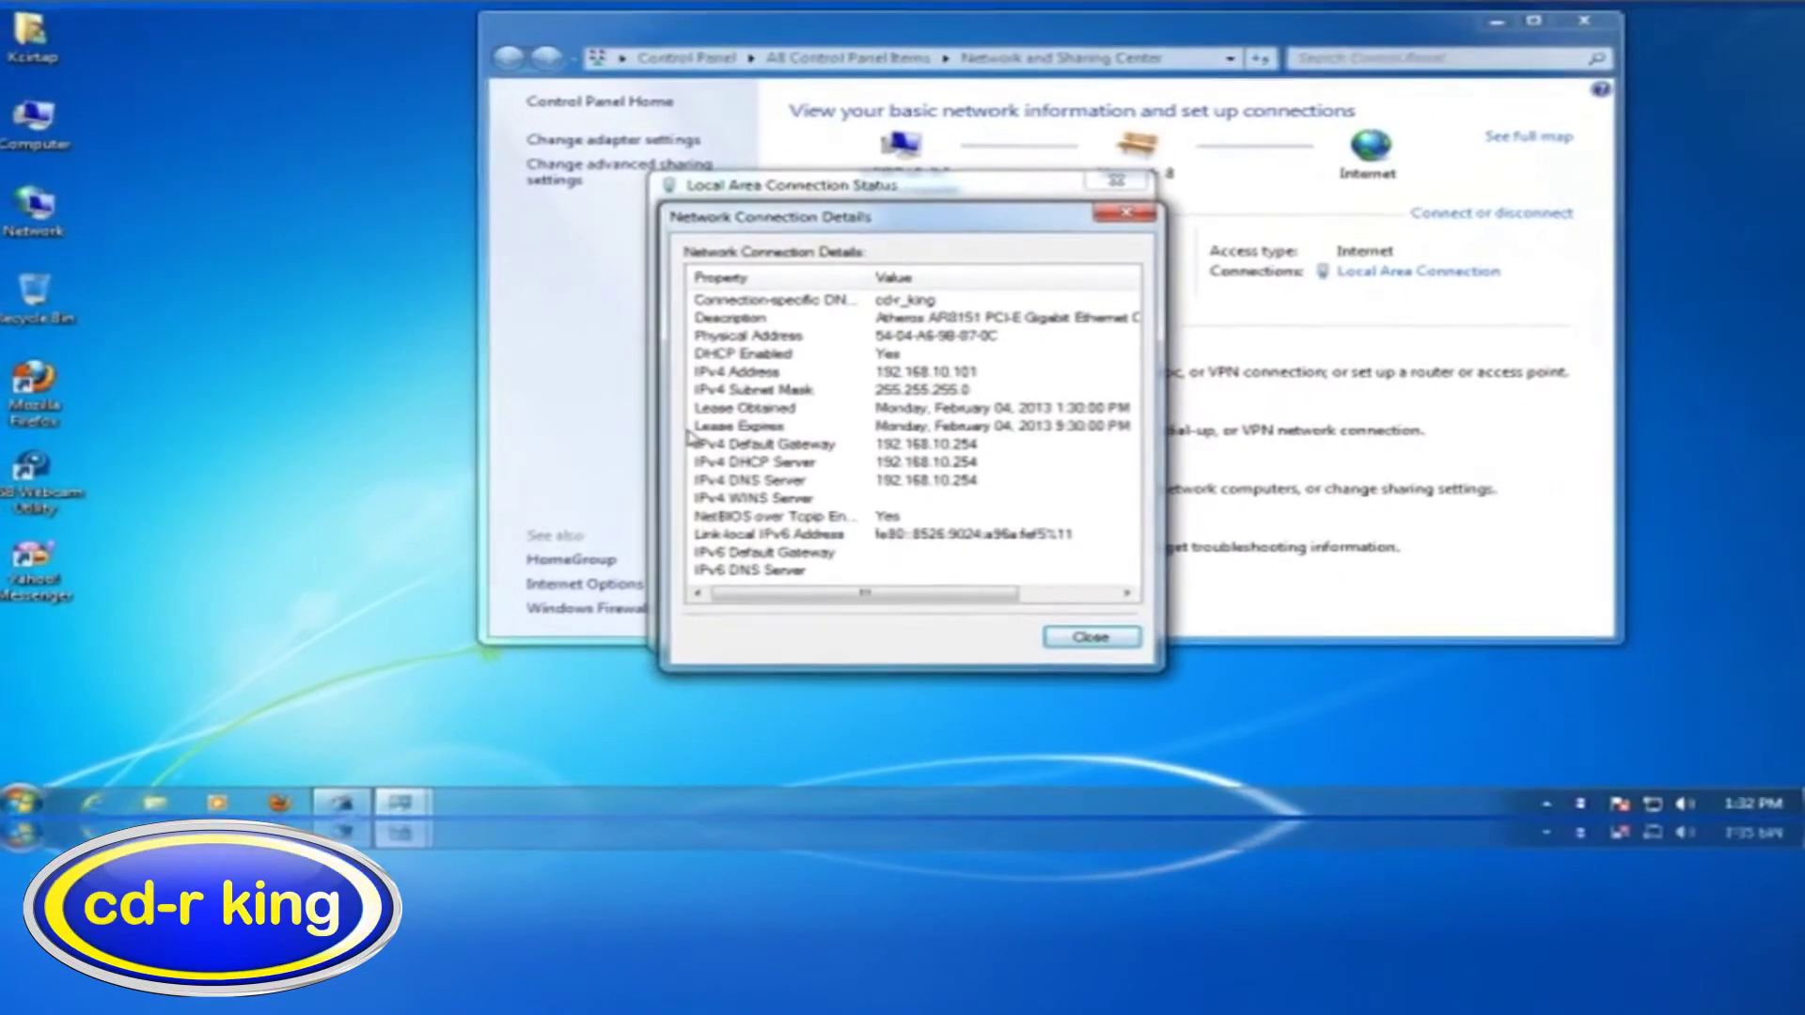
# Note the default gateway 192.168.10.254 and close all network windows
pyautogui.click(1090, 638)
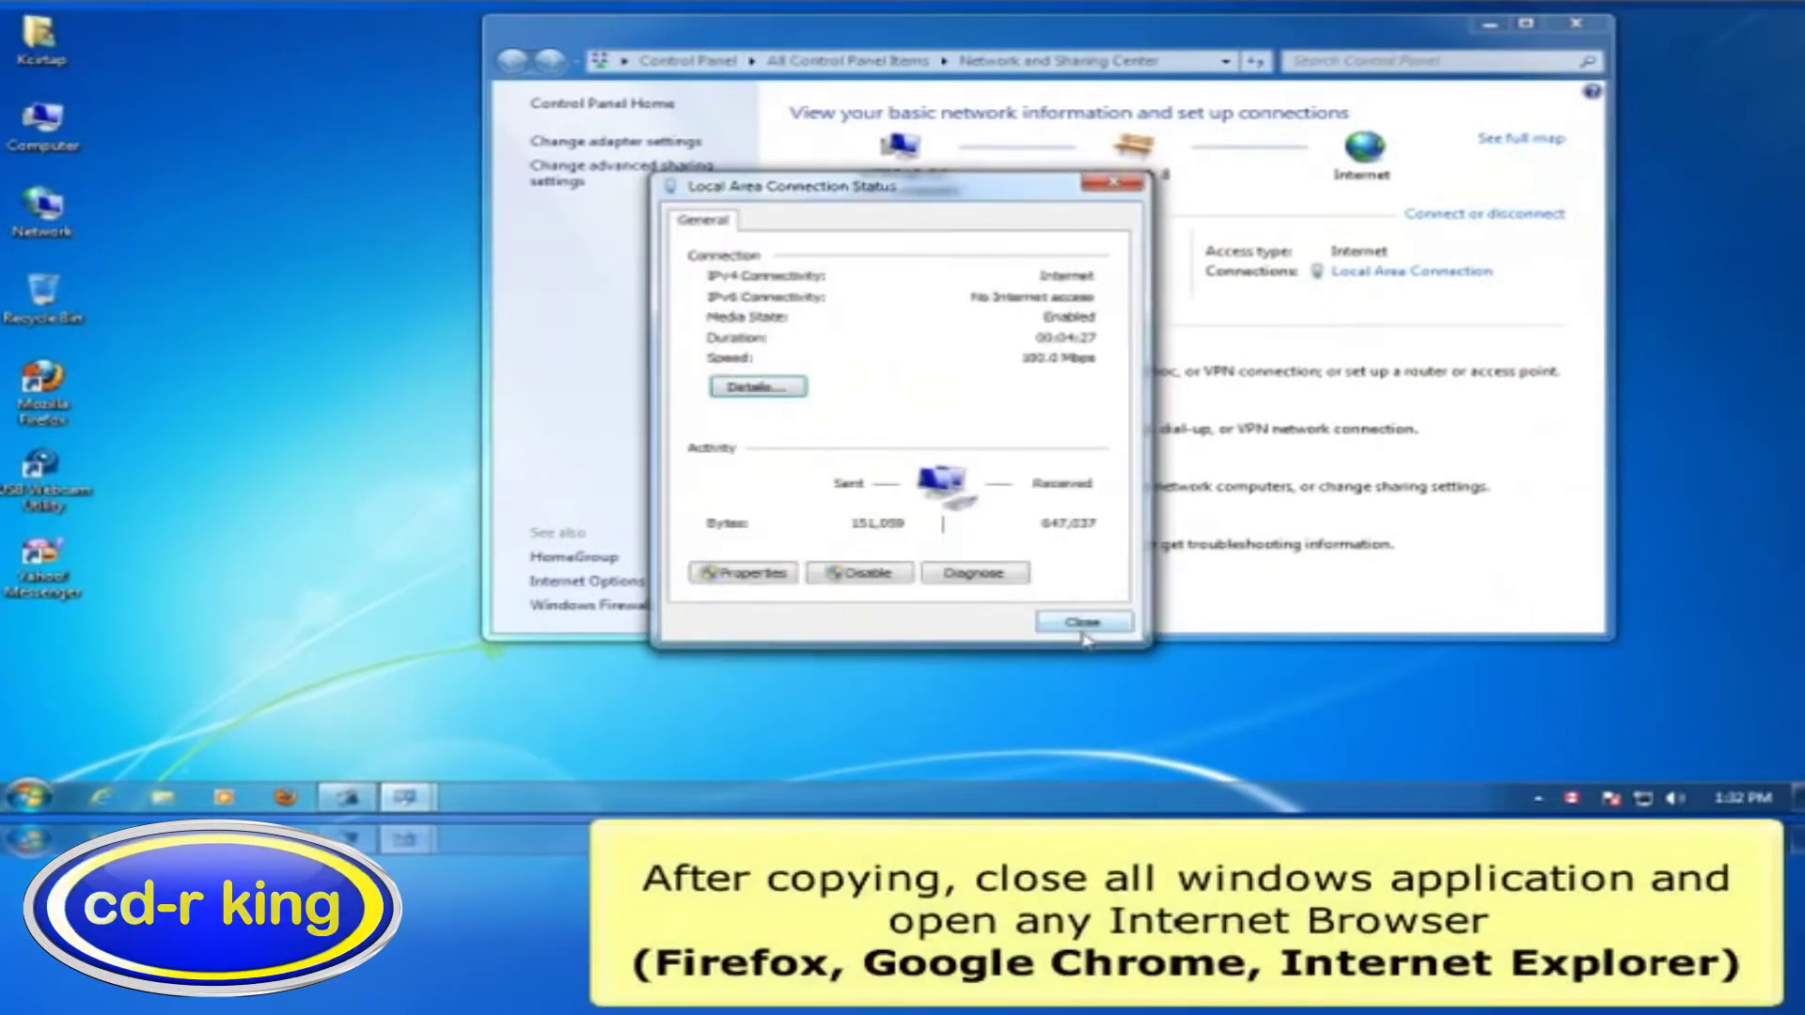
pyautogui.click(1084, 628)
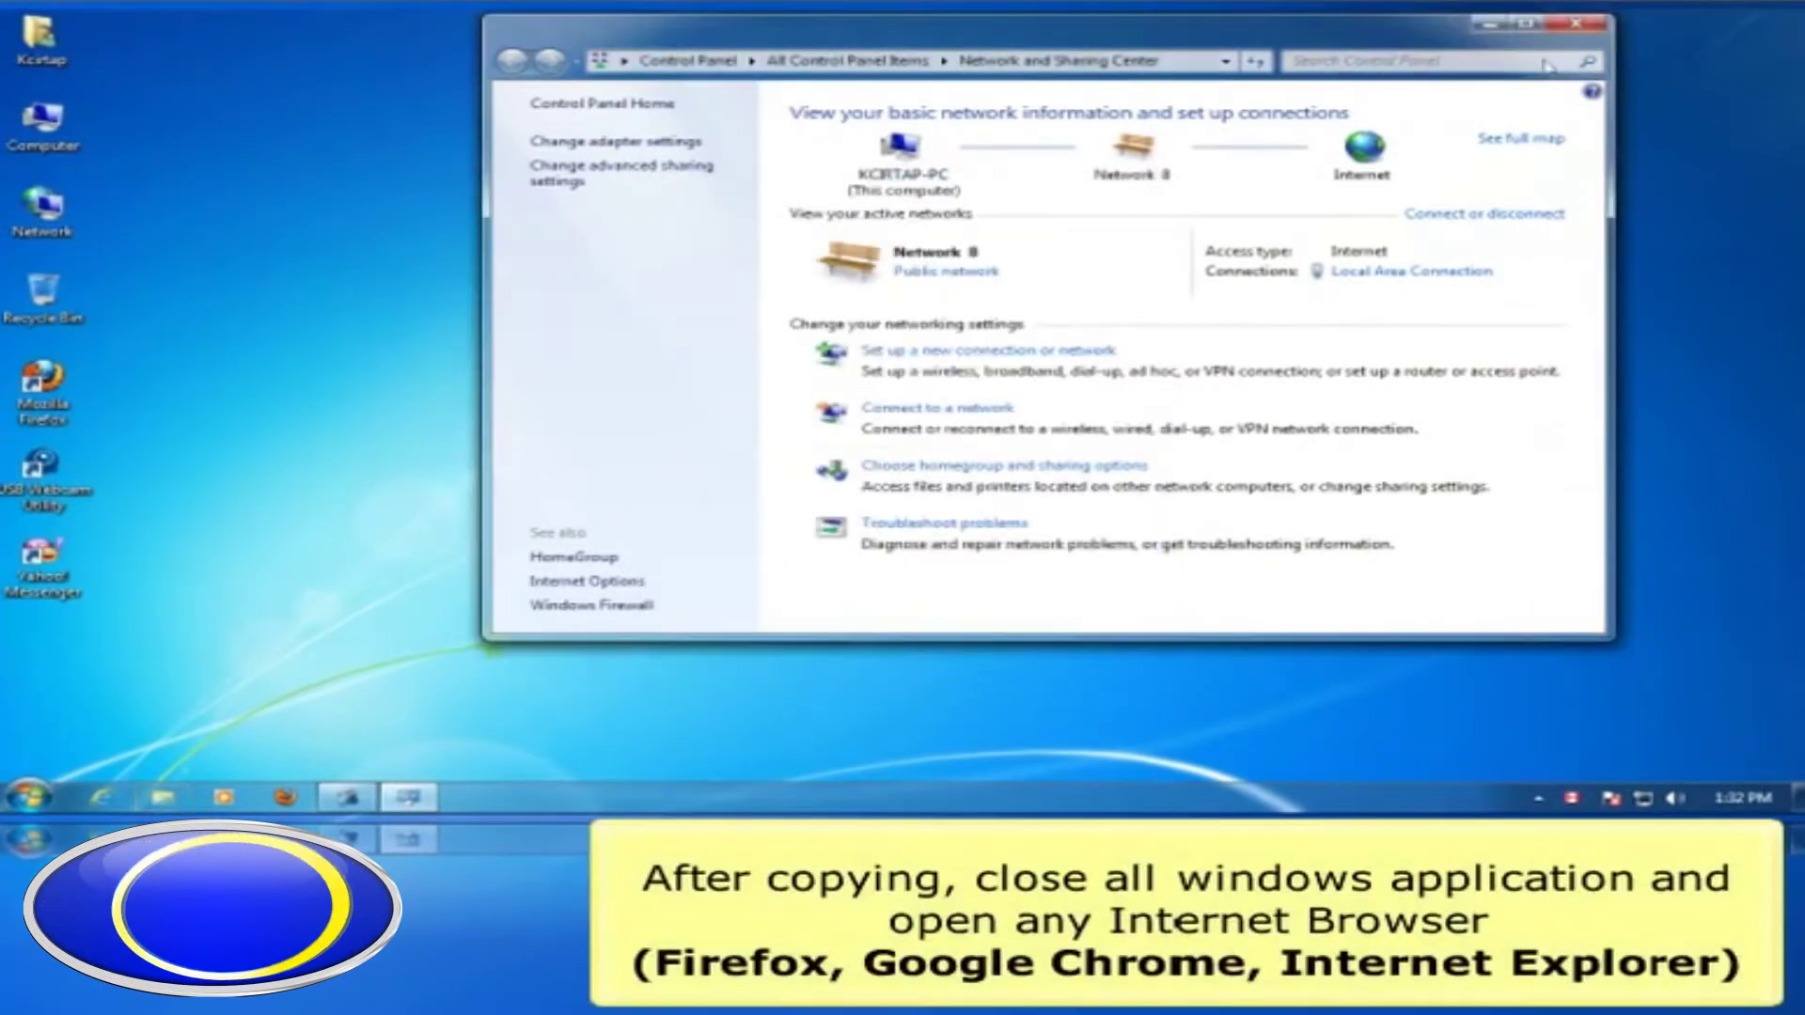
pyautogui.click(1577, 22)
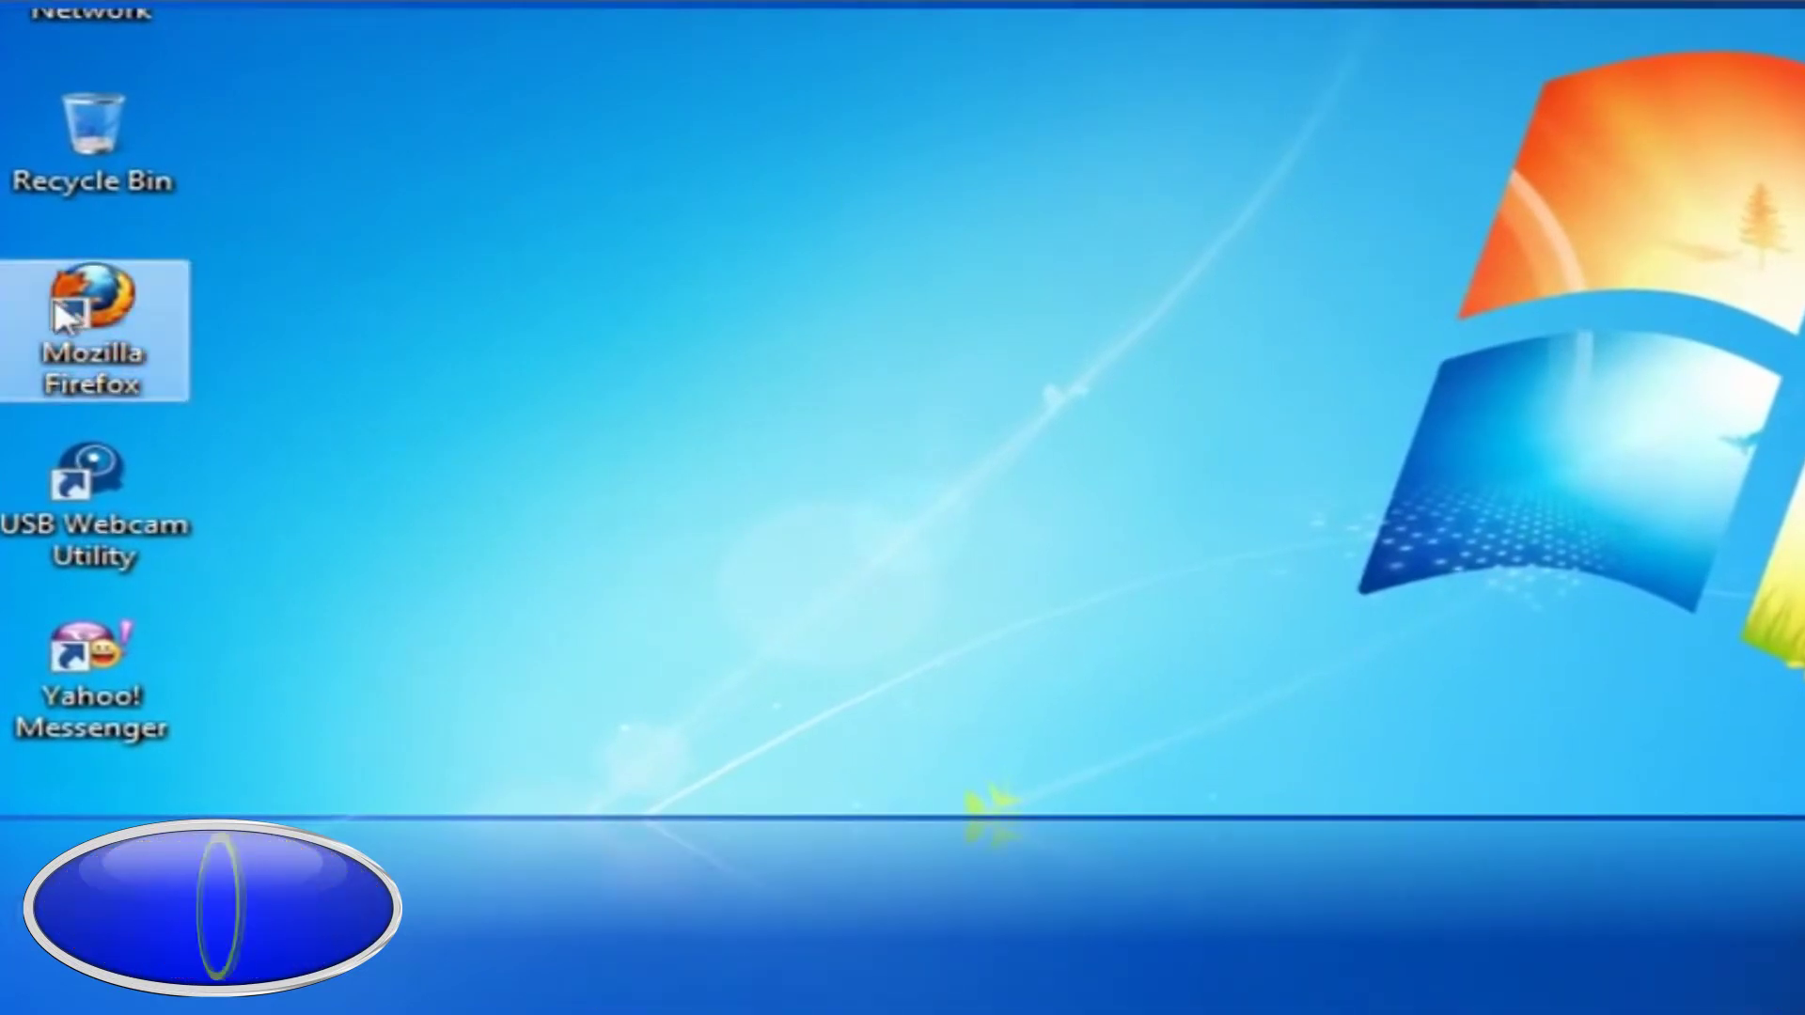
# Launch Firefox and browse to the router at 192.168.10.254
pyautogui.doubleClick(56, 306)
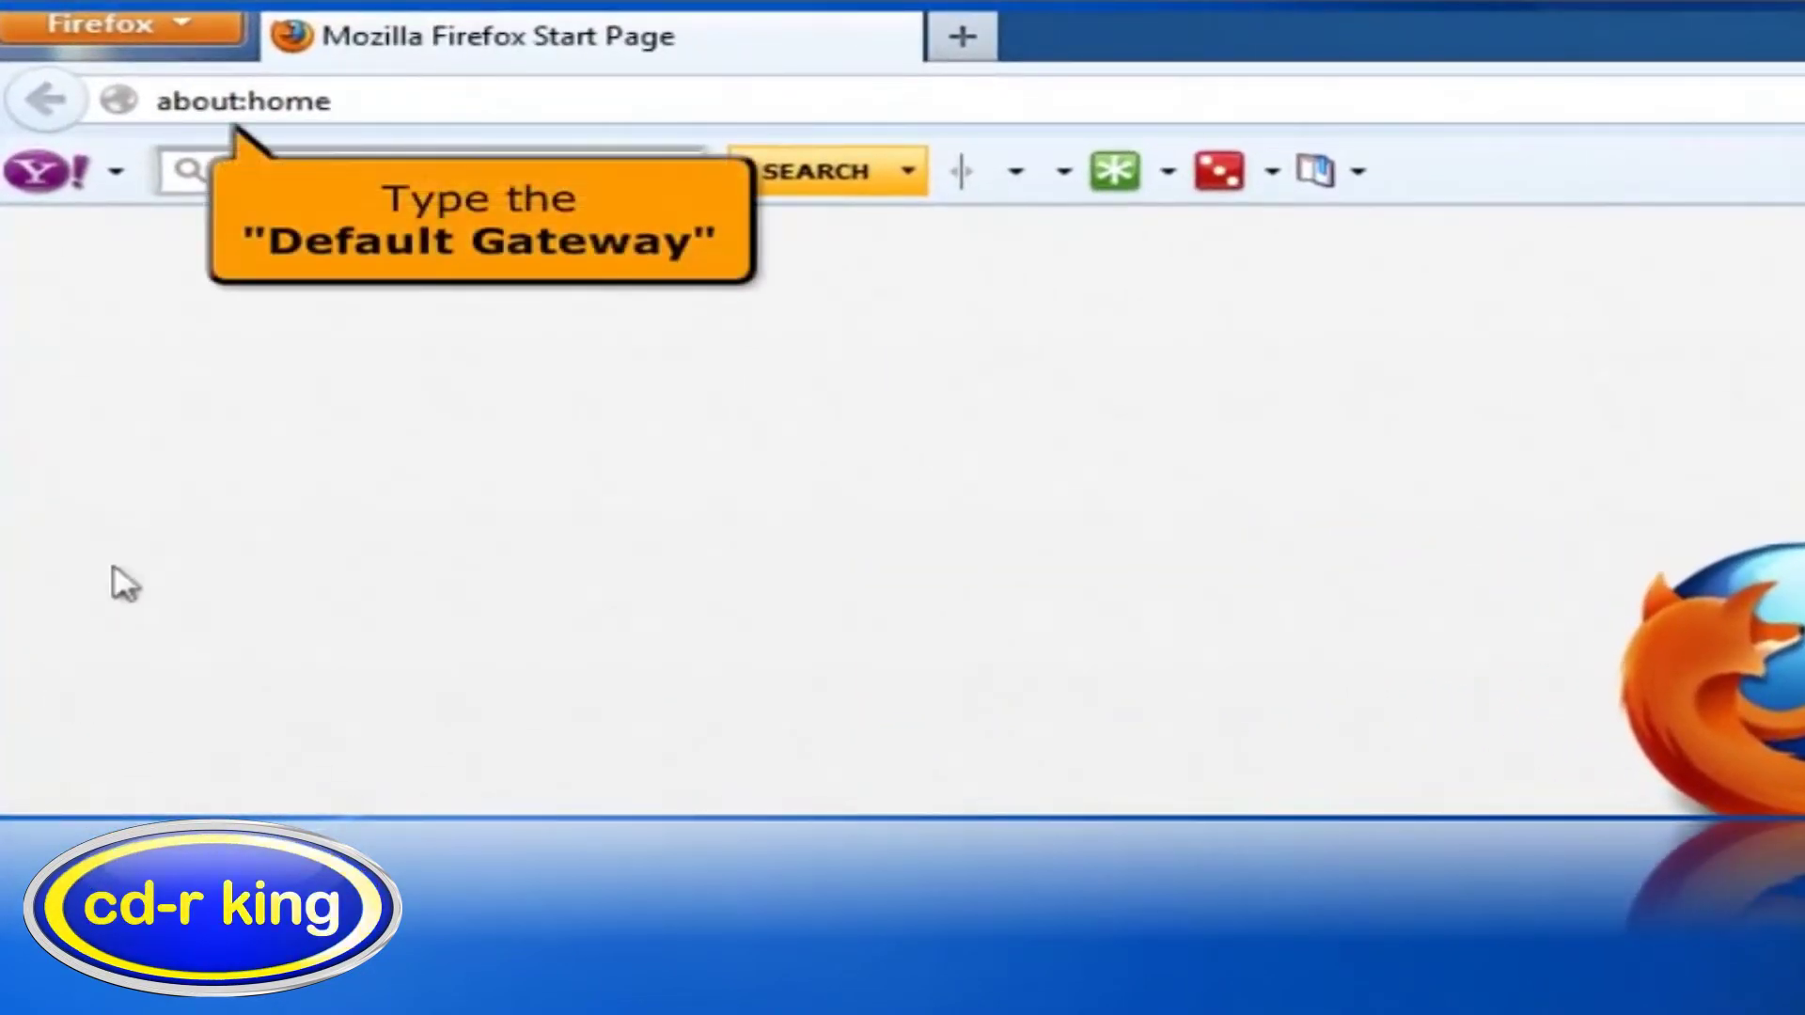
pyautogui.click(226, 105)
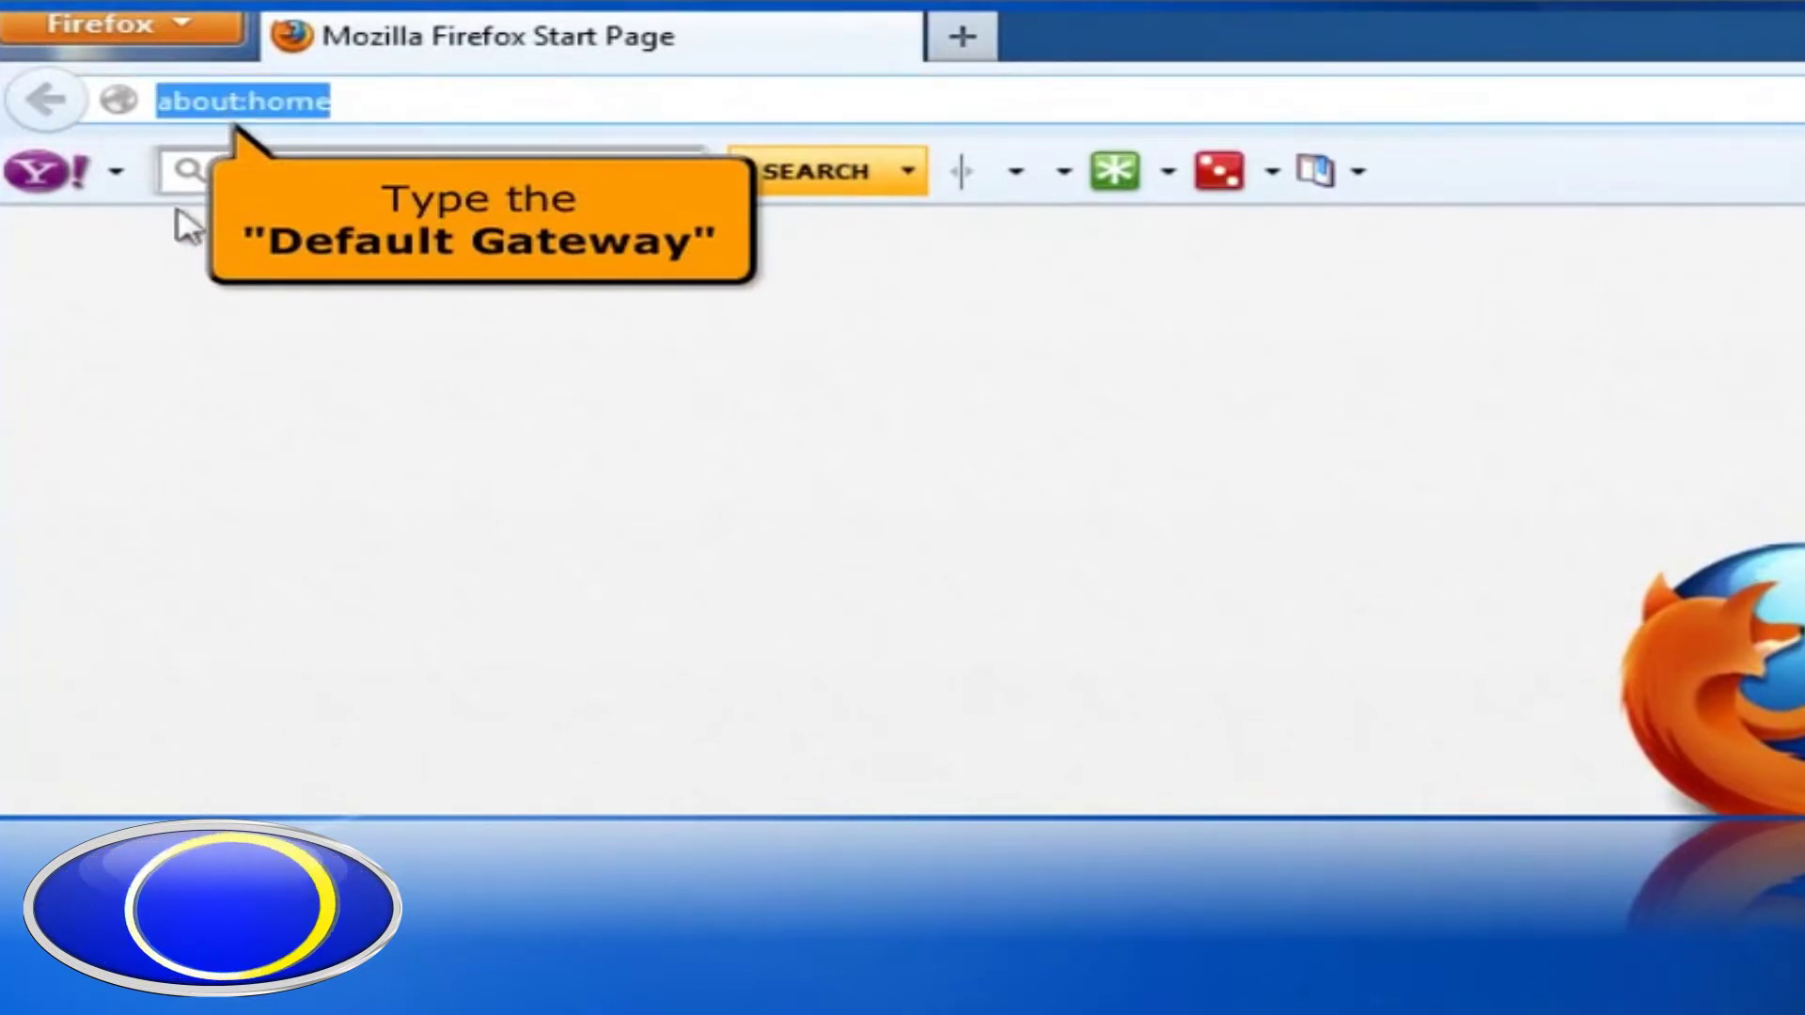
pyautogui.write('192.168')
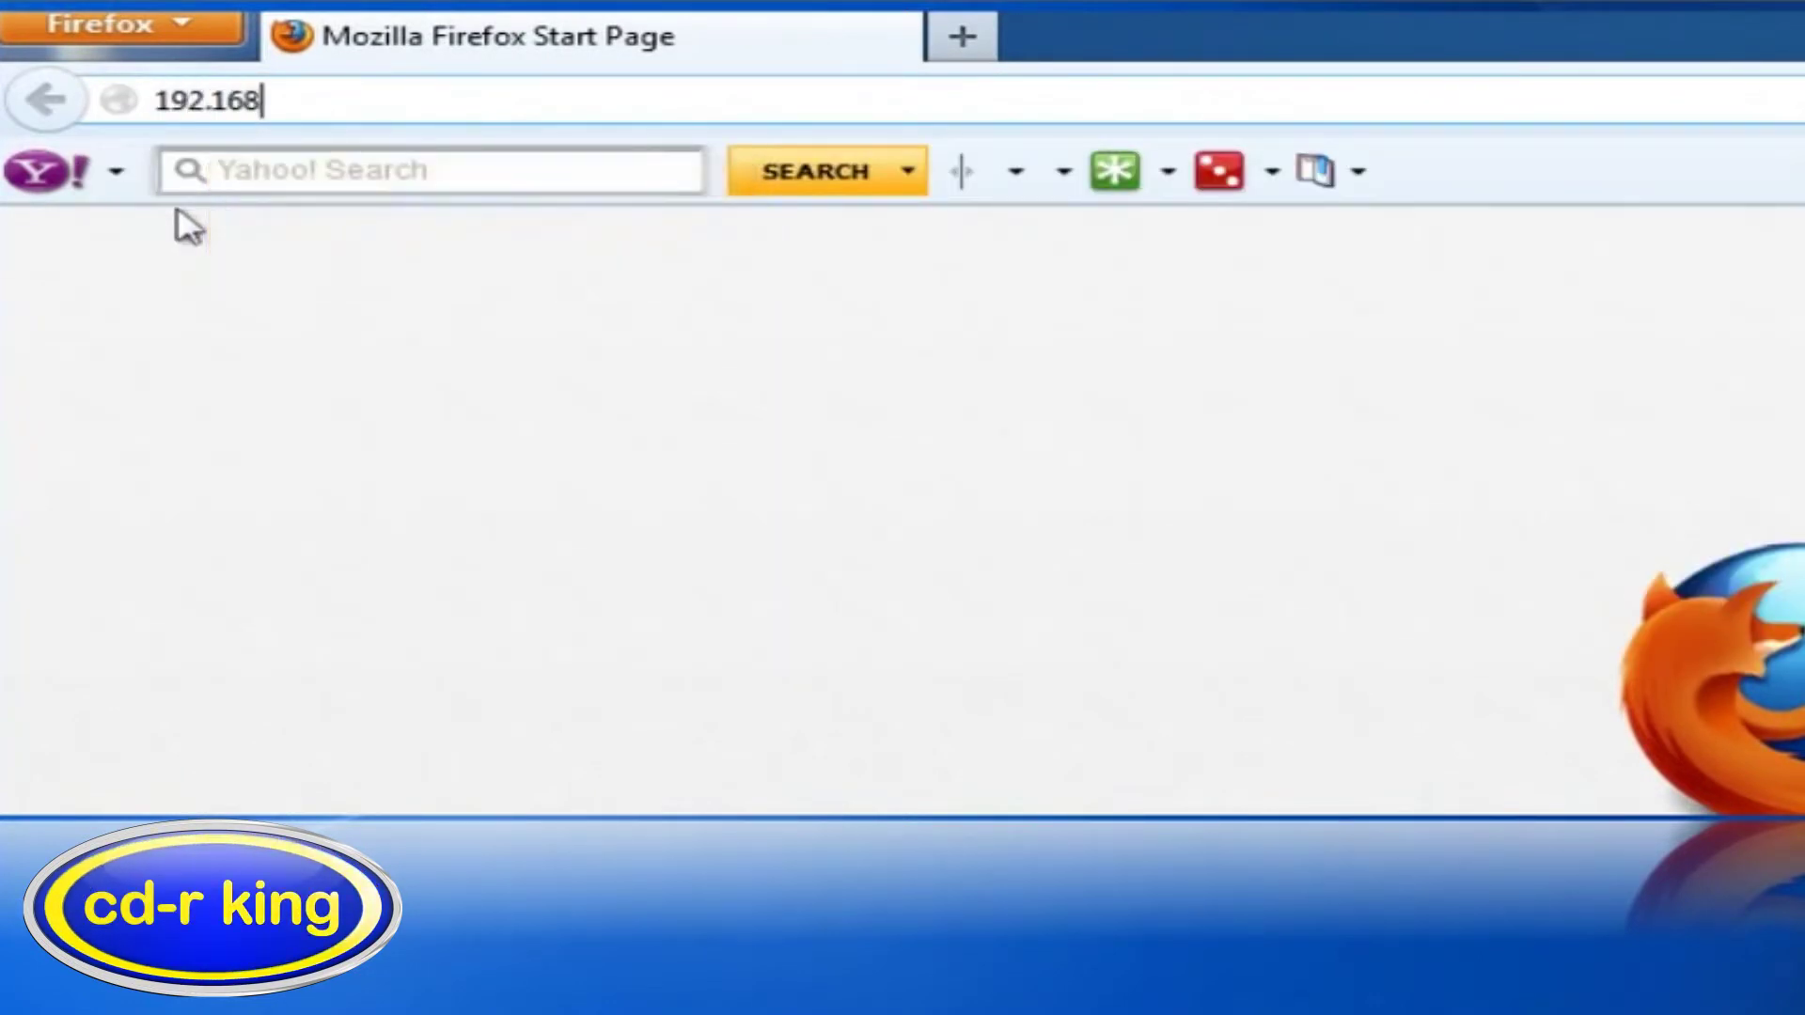
pyautogui.write('.10.254')
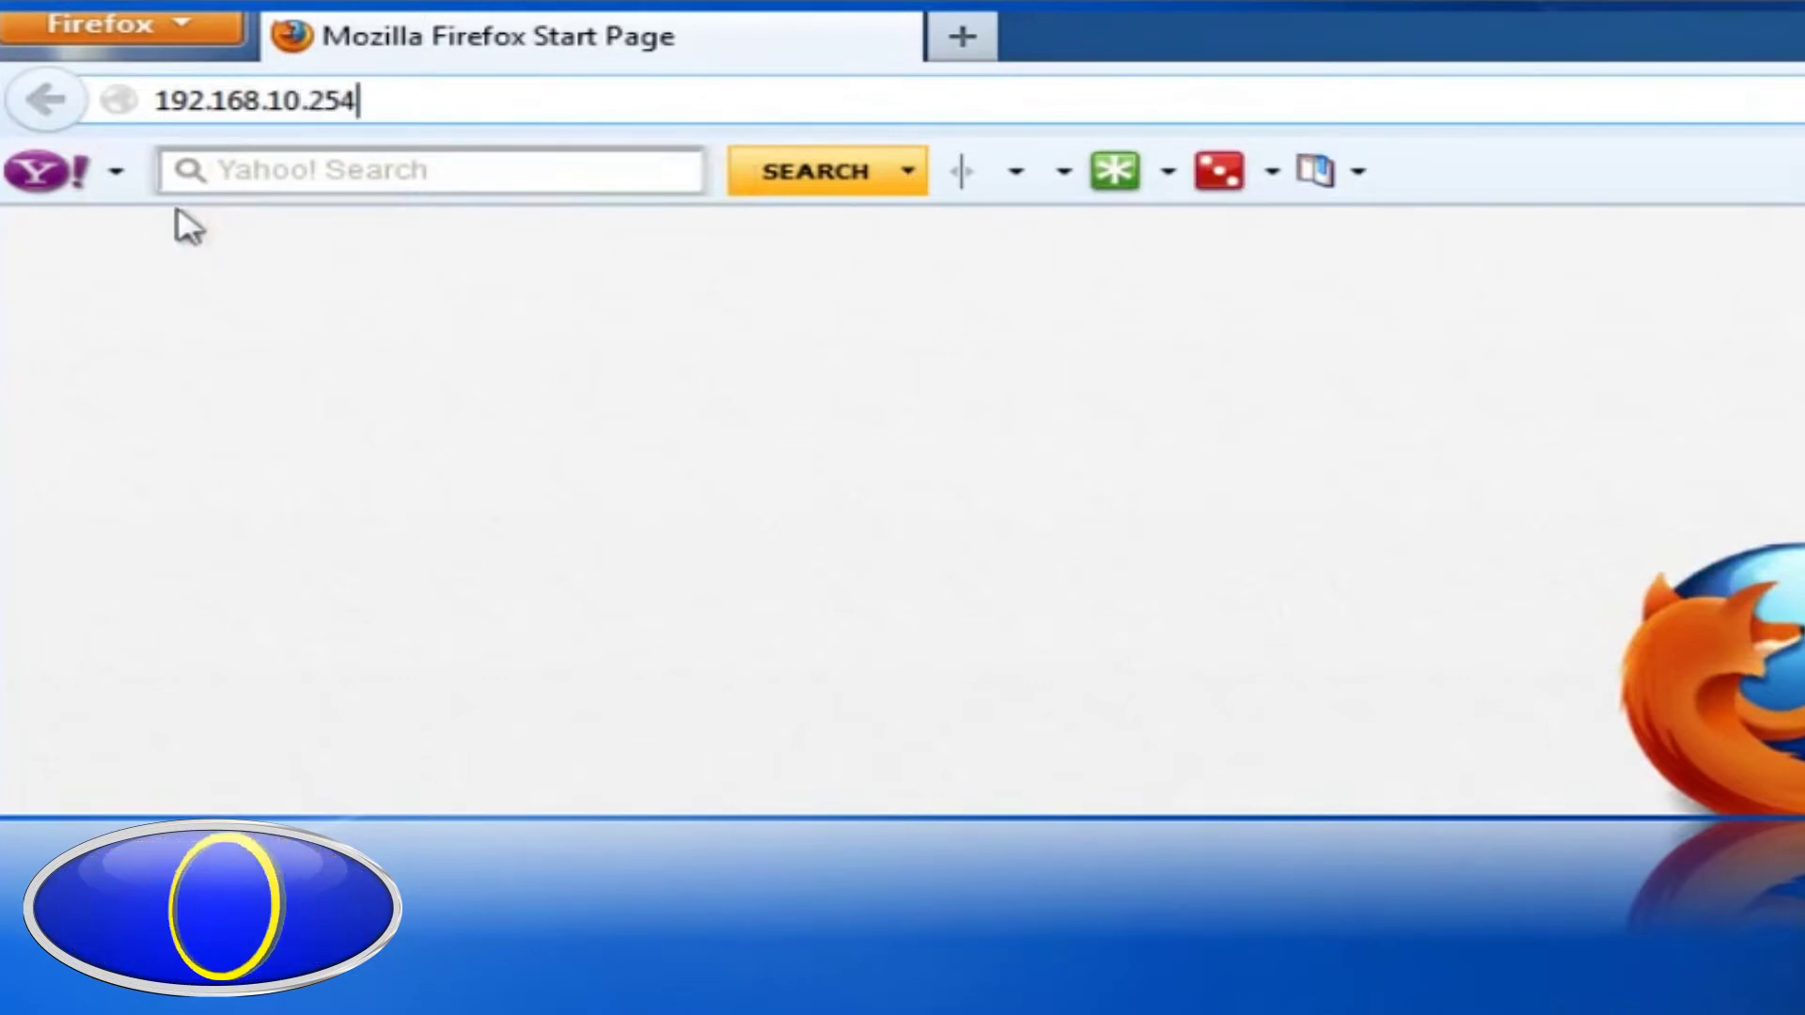
pyautogui.press('Return')
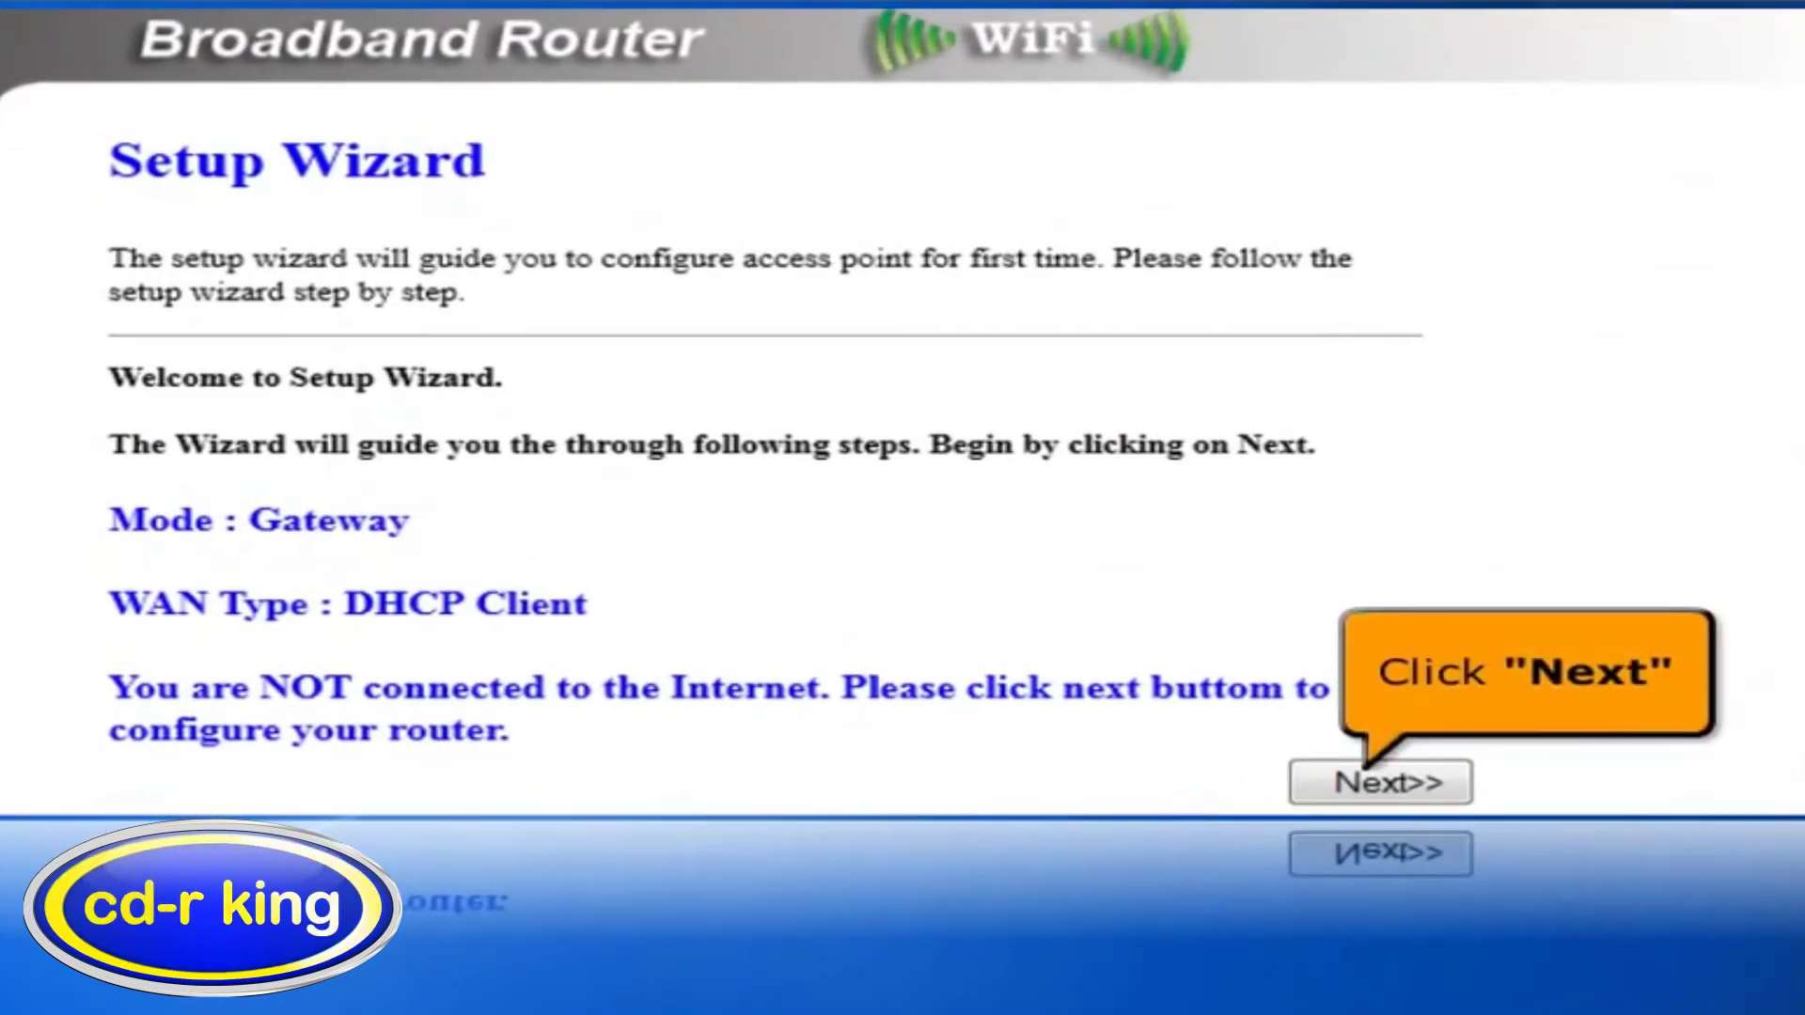
# Advance the wizard past the welcome page, keeping Gateway as the operation mode
pyautogui.click(1367, 784)
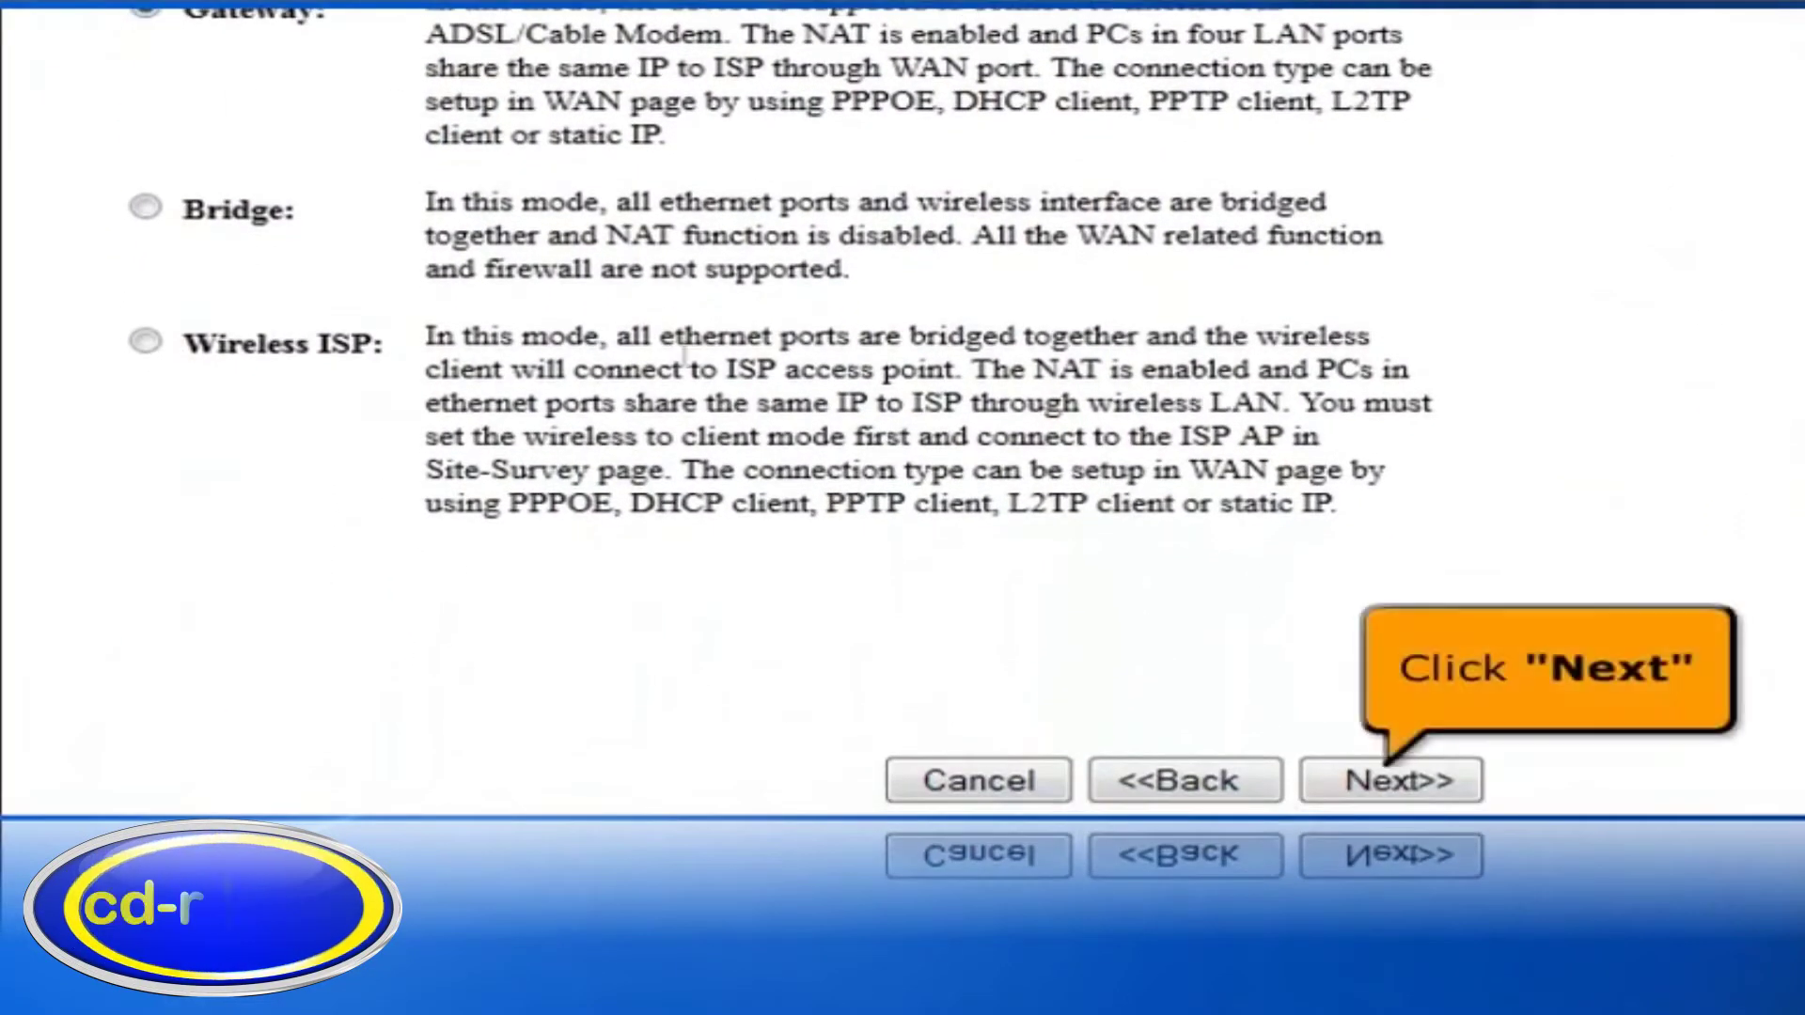
pyautogui.click(1400, 791)
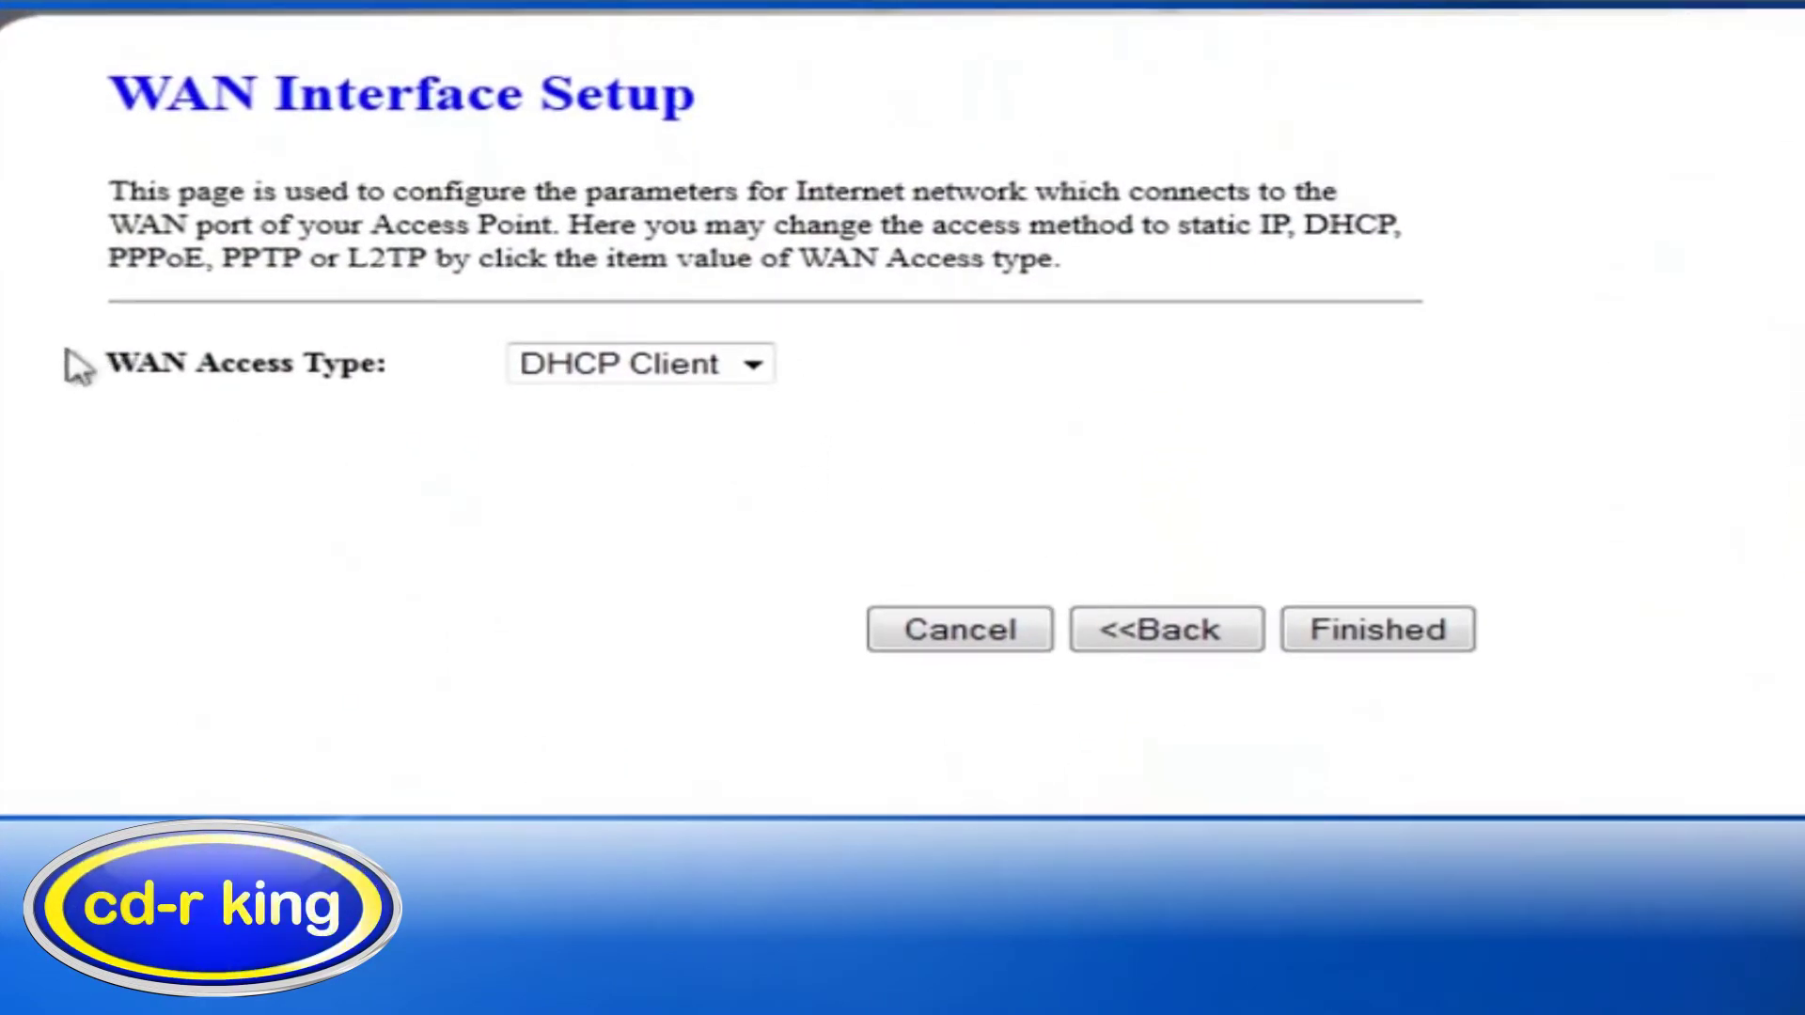
# Set WAN Access Type to Static IP with IP address 192.168.2.130
pyautogui.click(752, 367)
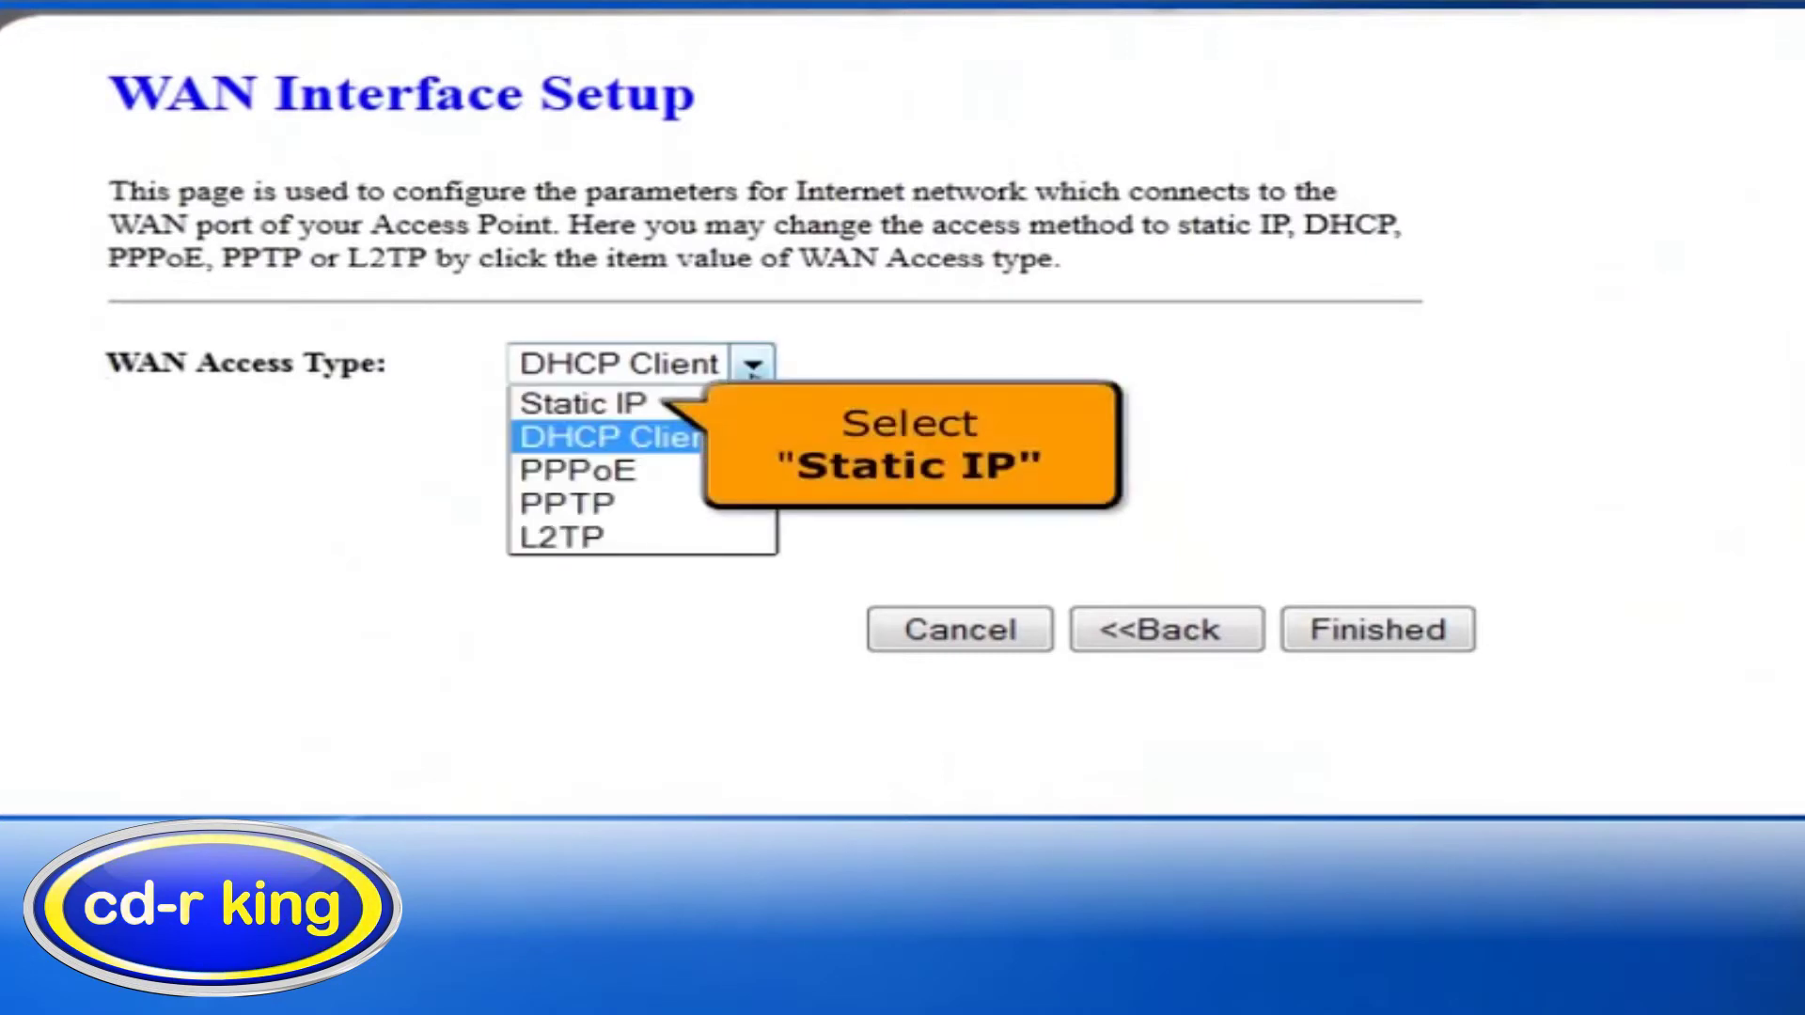
pyautogui.click(660, 403)
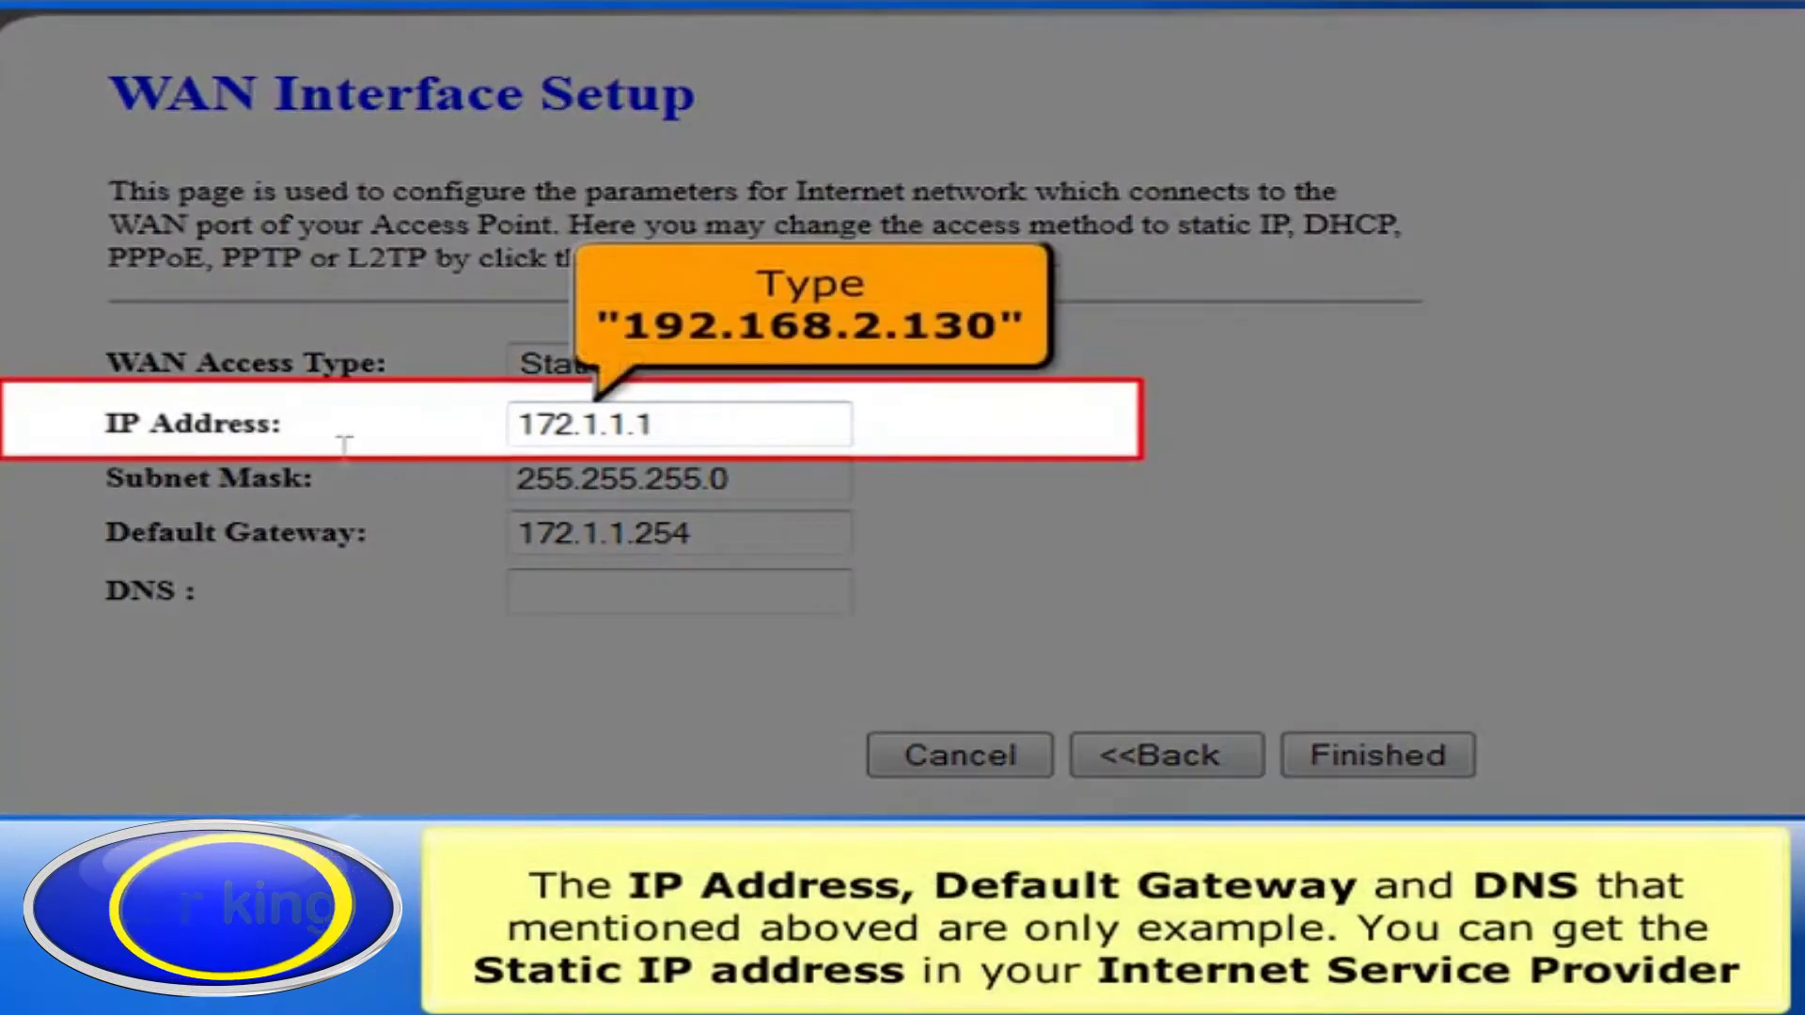
pyautogui.moveTo(705, 432); pyautogui.dragTo(448, 431)
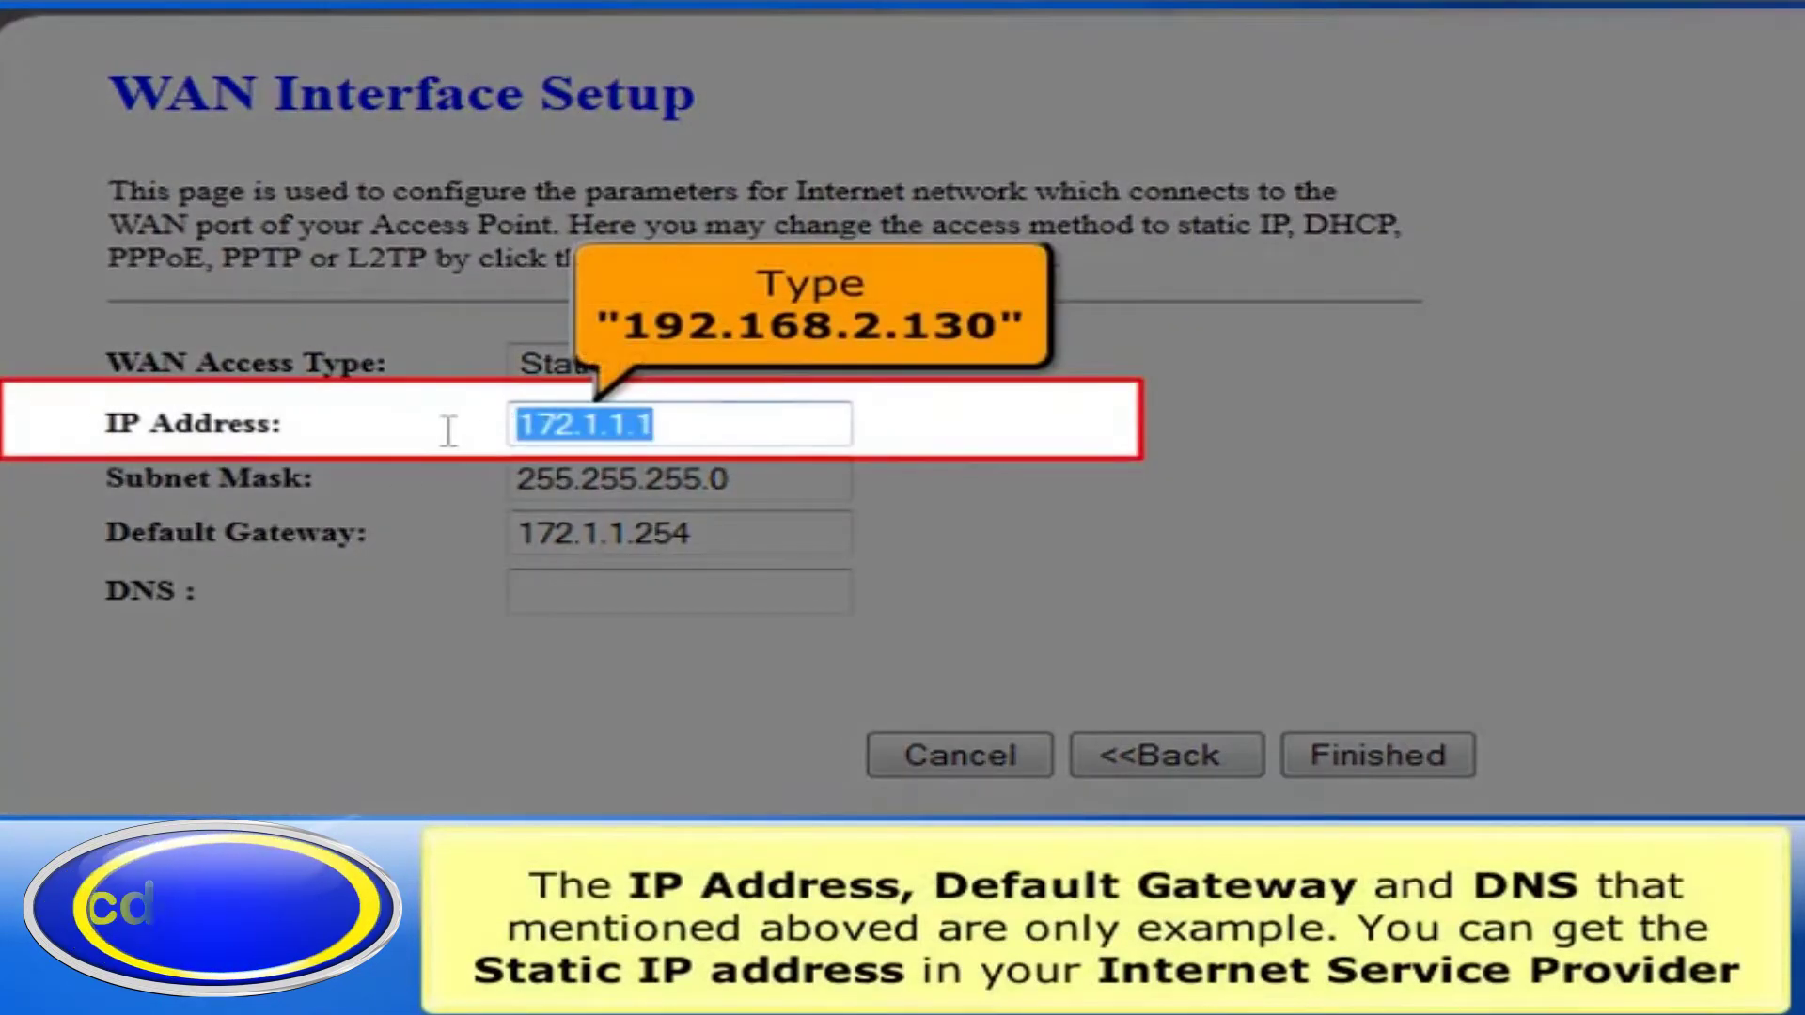
pyautogui.write('192.16')
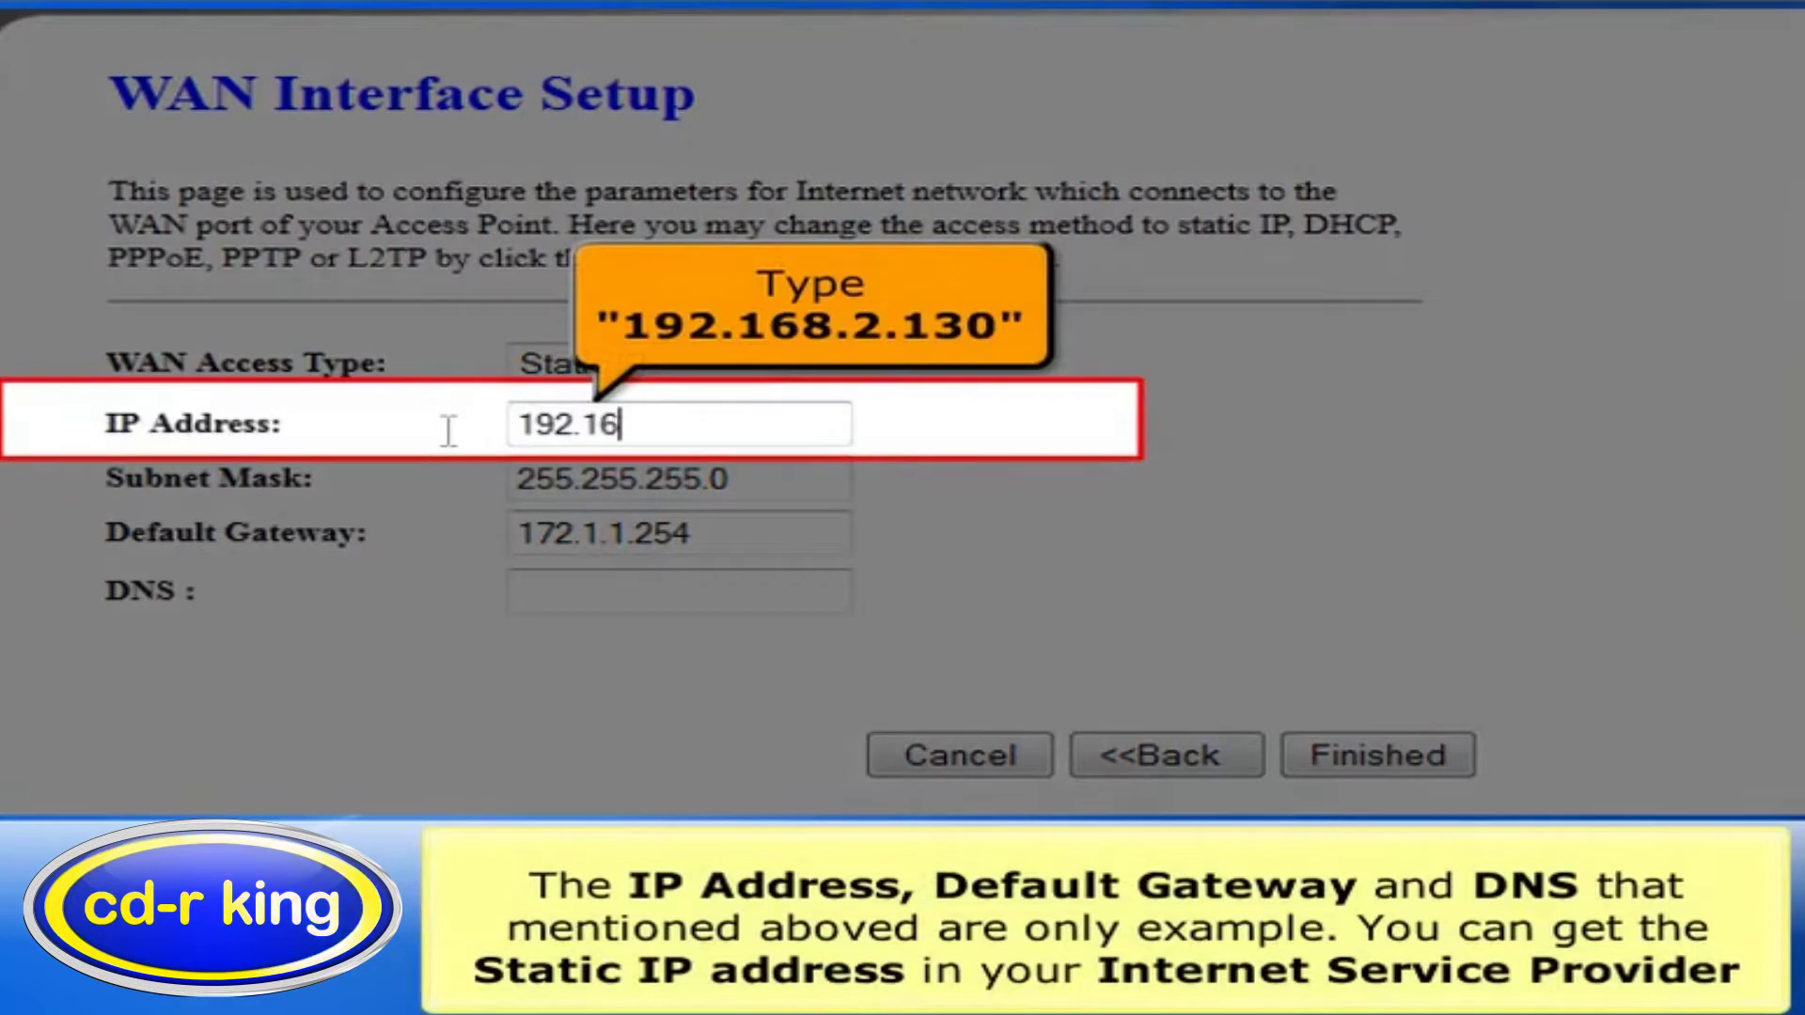
pyautogui.write('8.2')
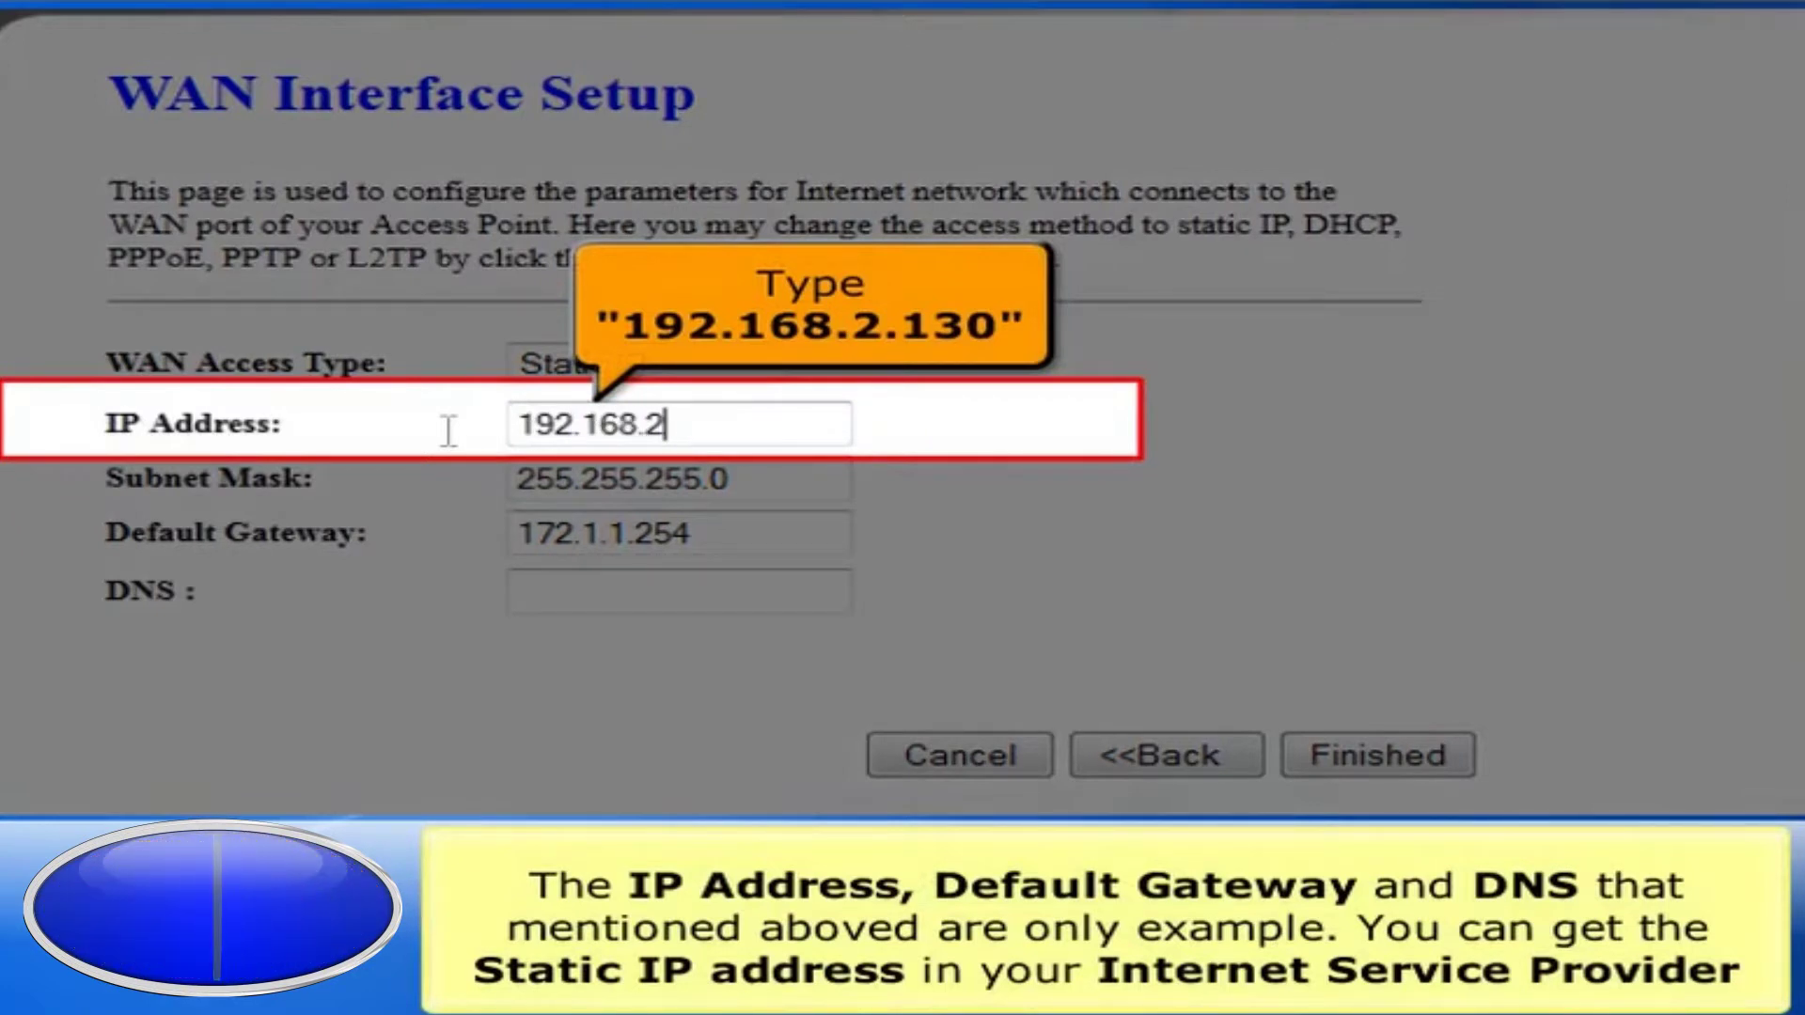
pyautogui.write('.1')
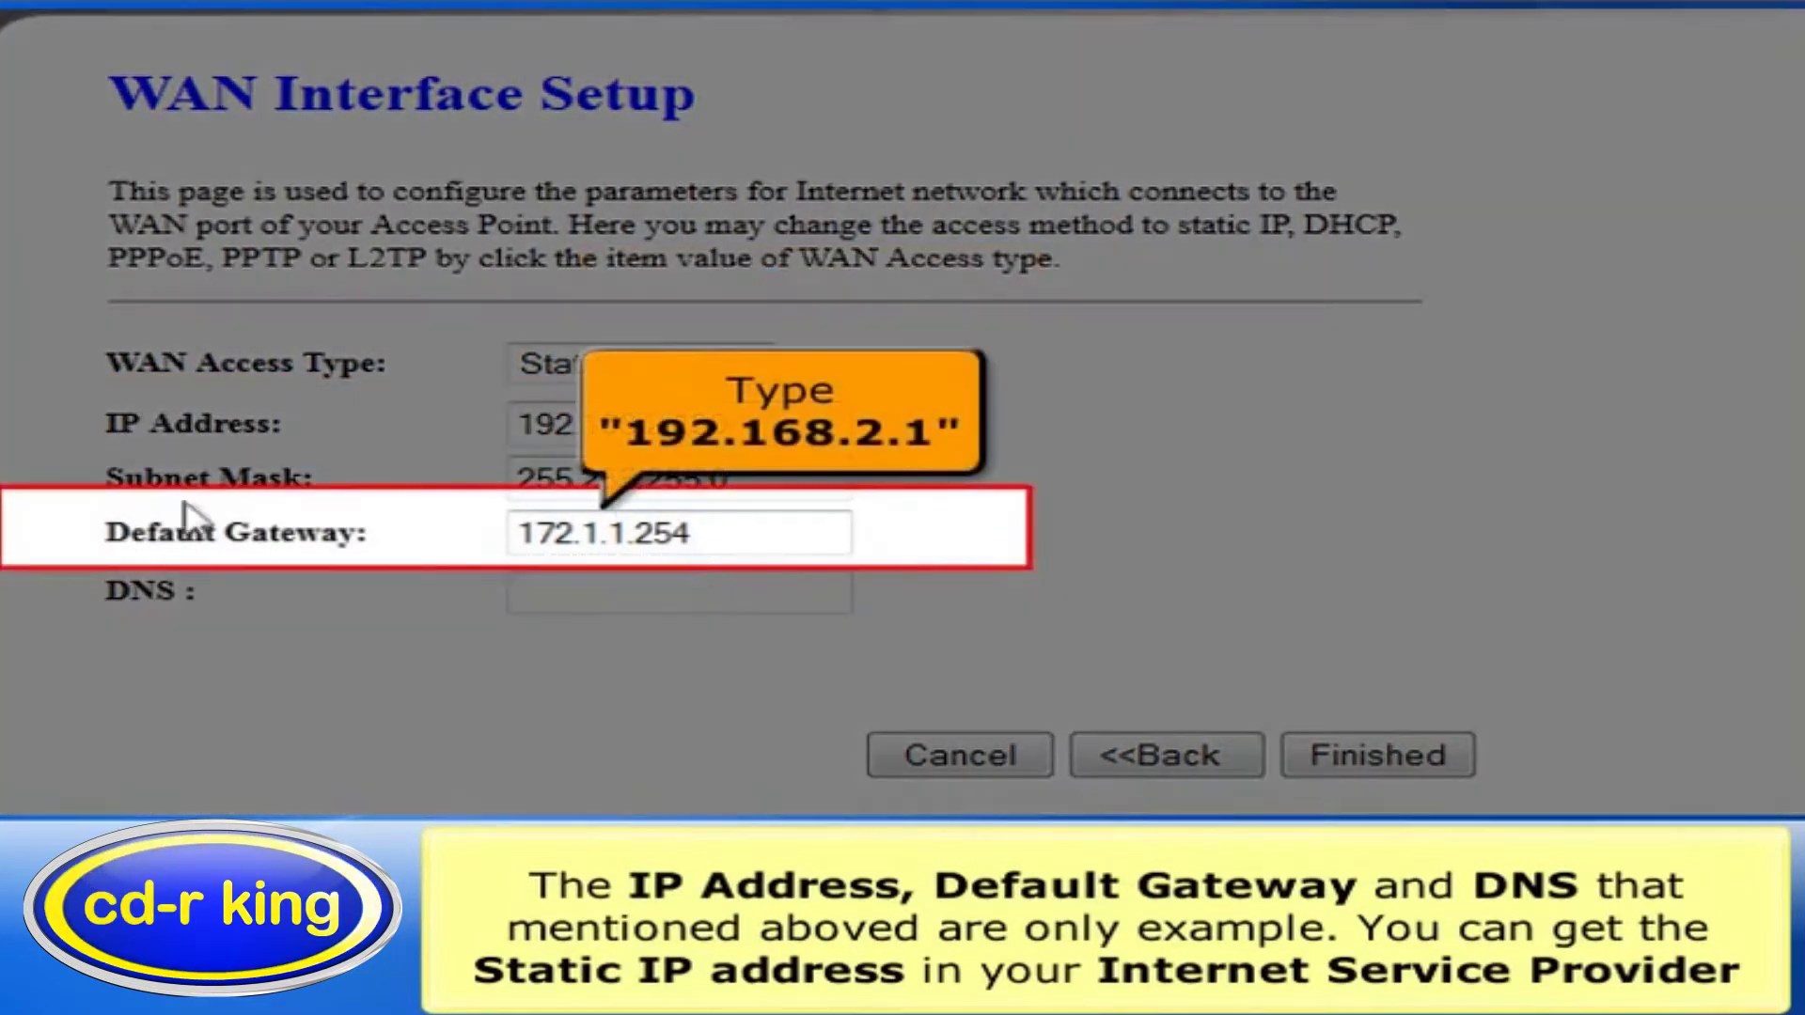
# Enter default gateway and DNS 192.168.2.1, then finish the wizard
pyautogui.moveTo(735, 560); pyautogui.dragTo(441, 531)
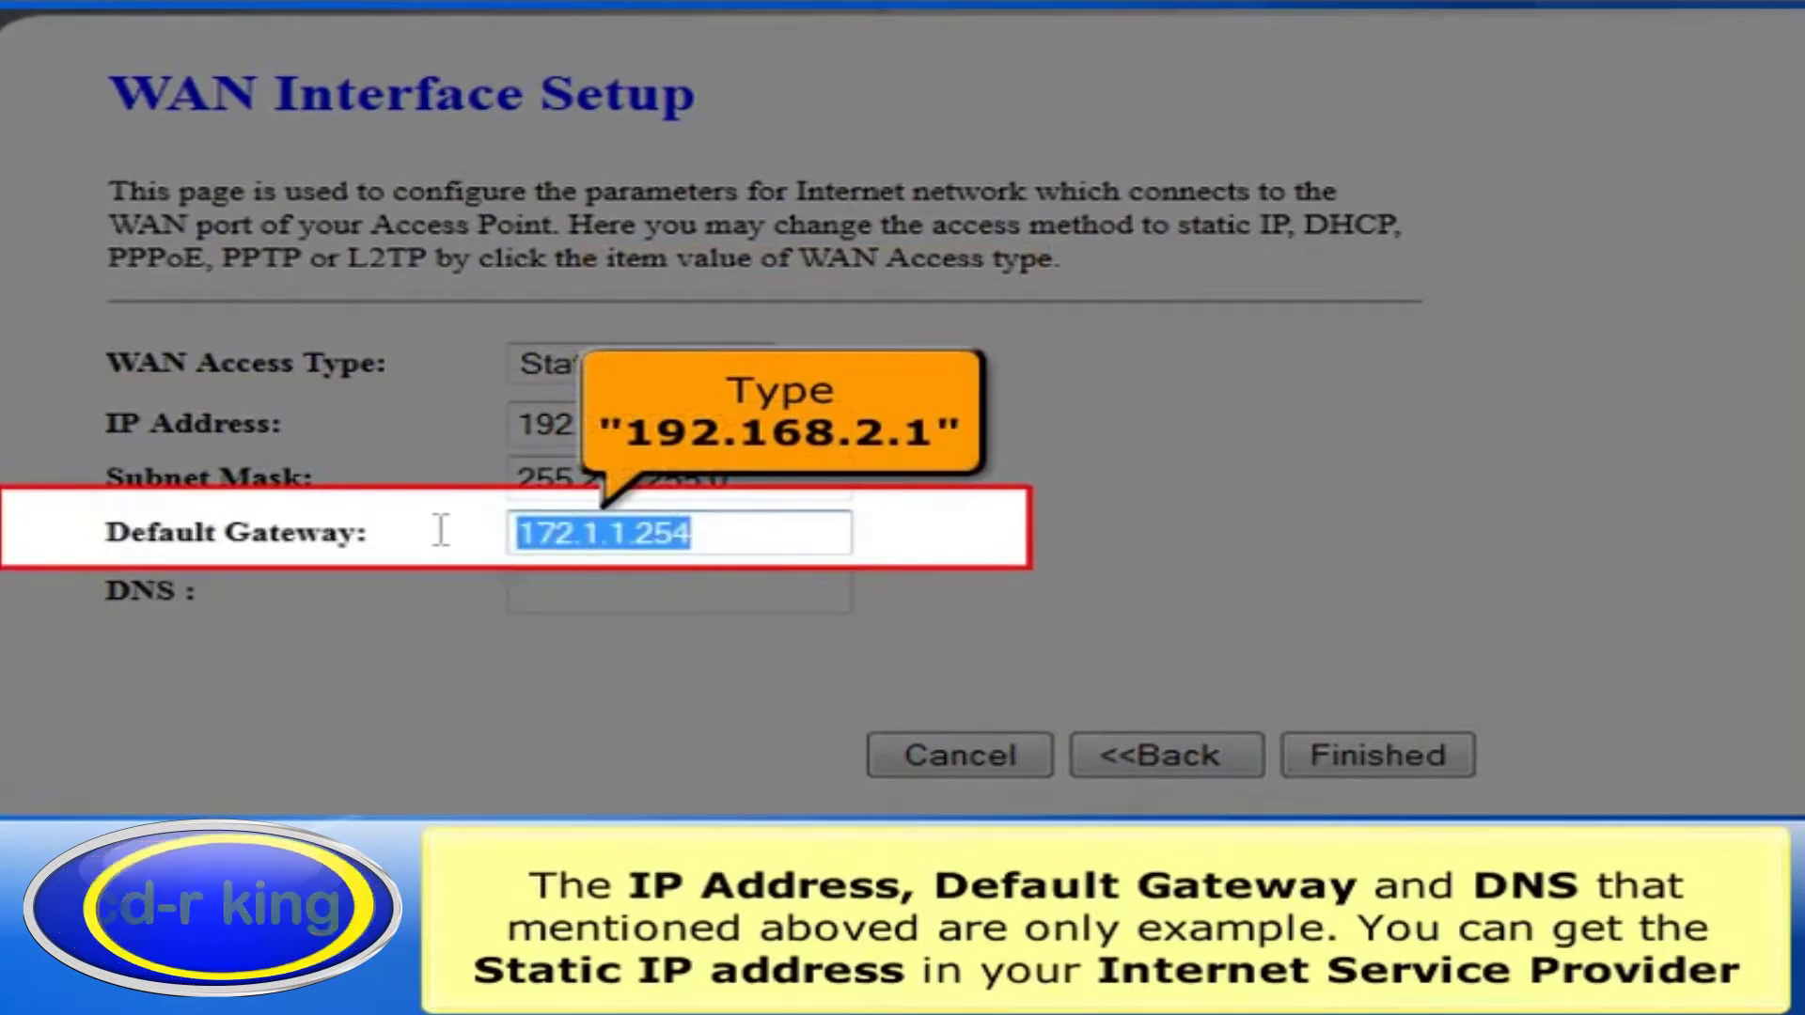
pyautogui.write('192.16')
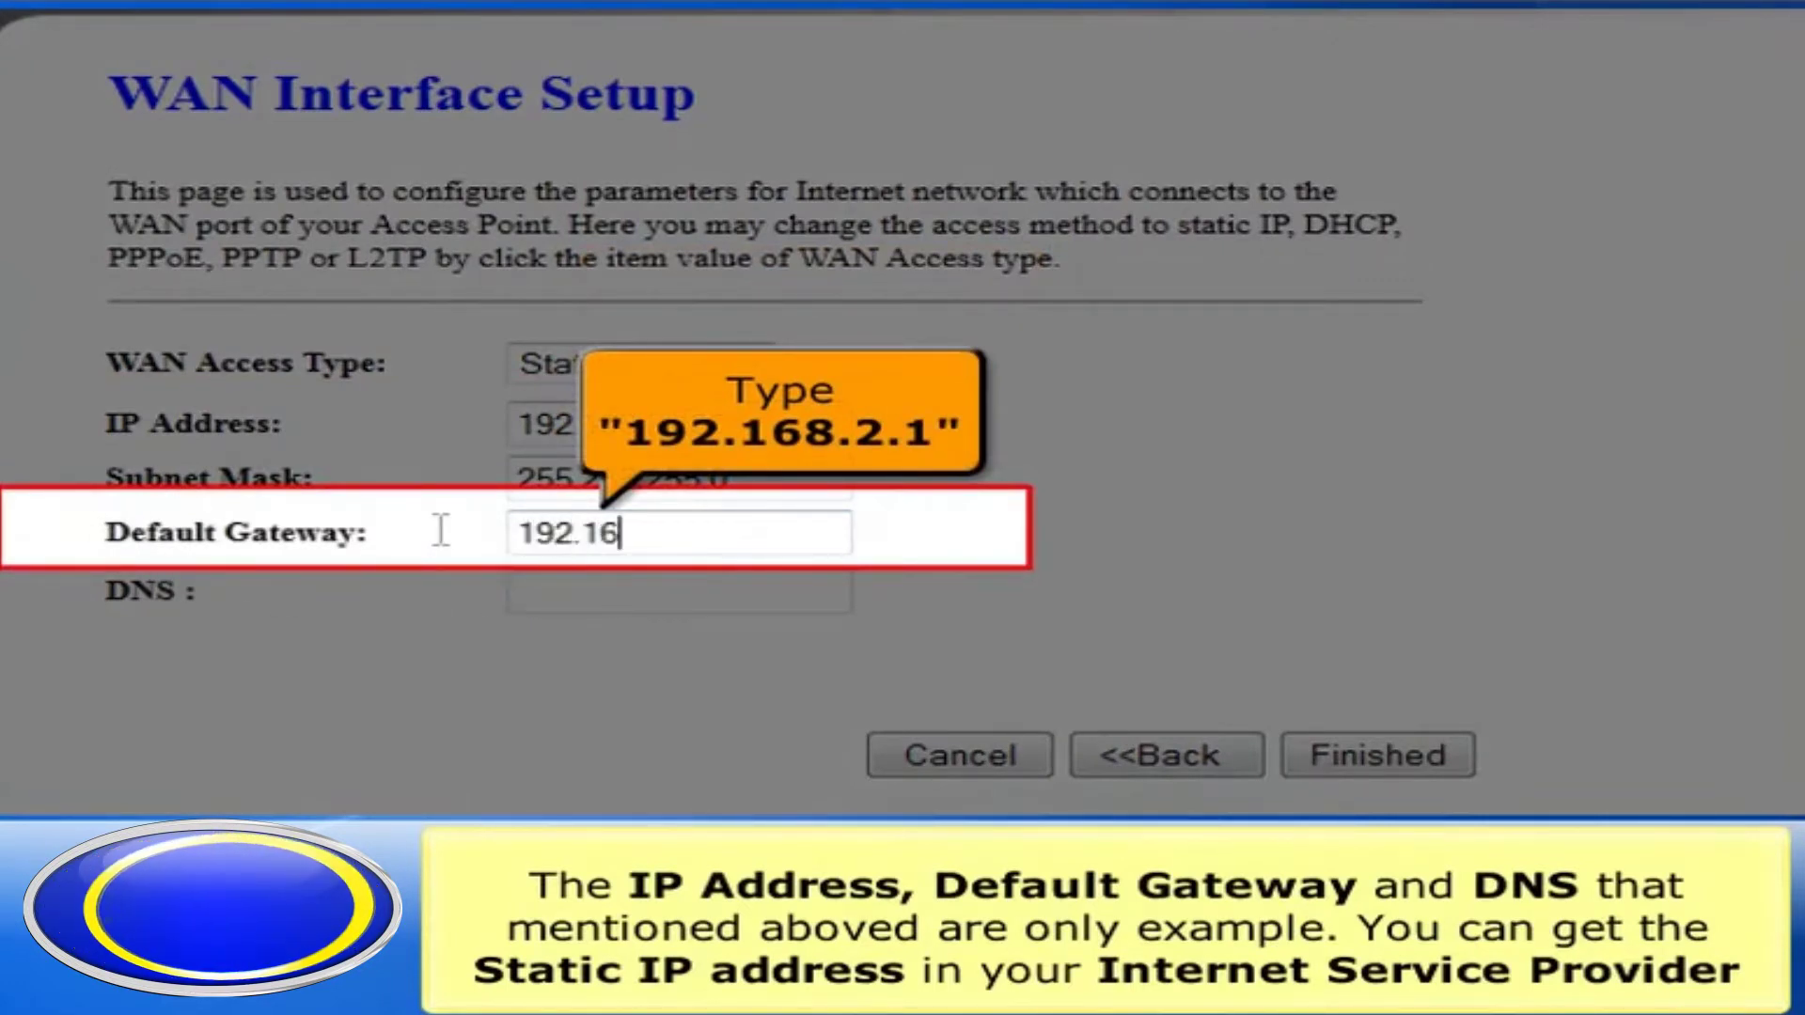
pyautogui.write('8.2.1')
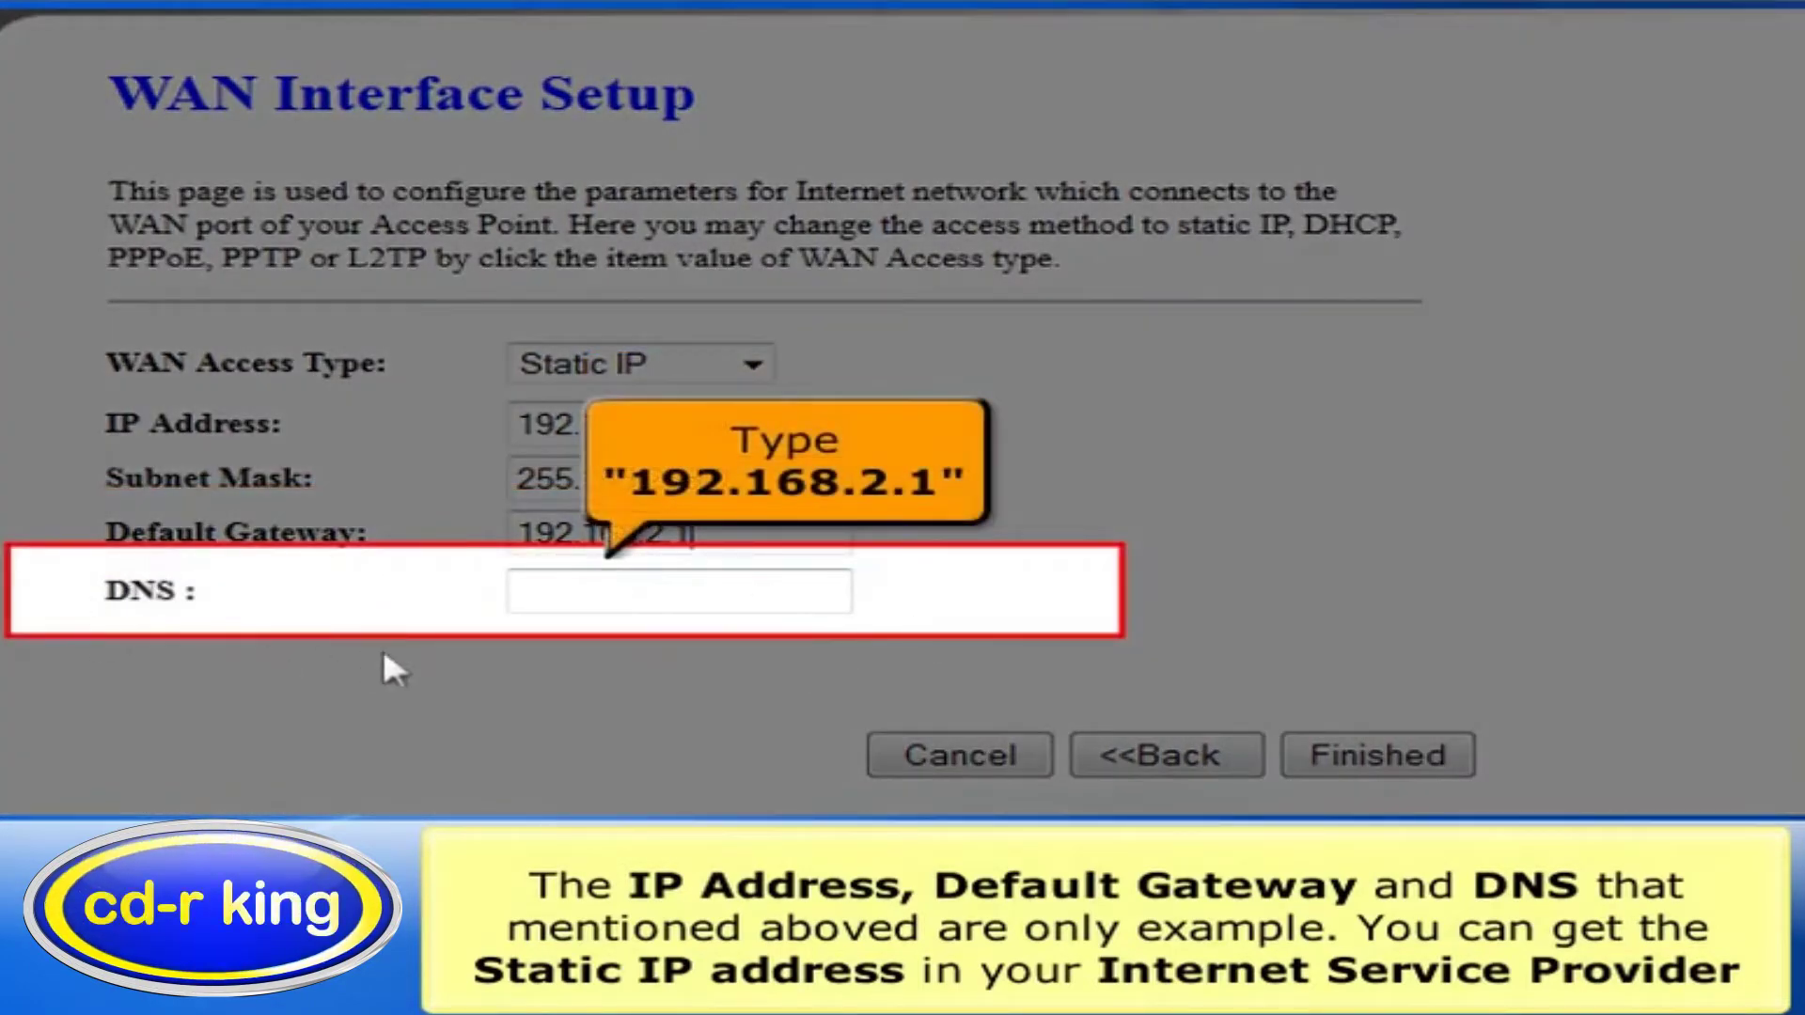
pyautogui.click(549, 602)
pyautogui.write('19')
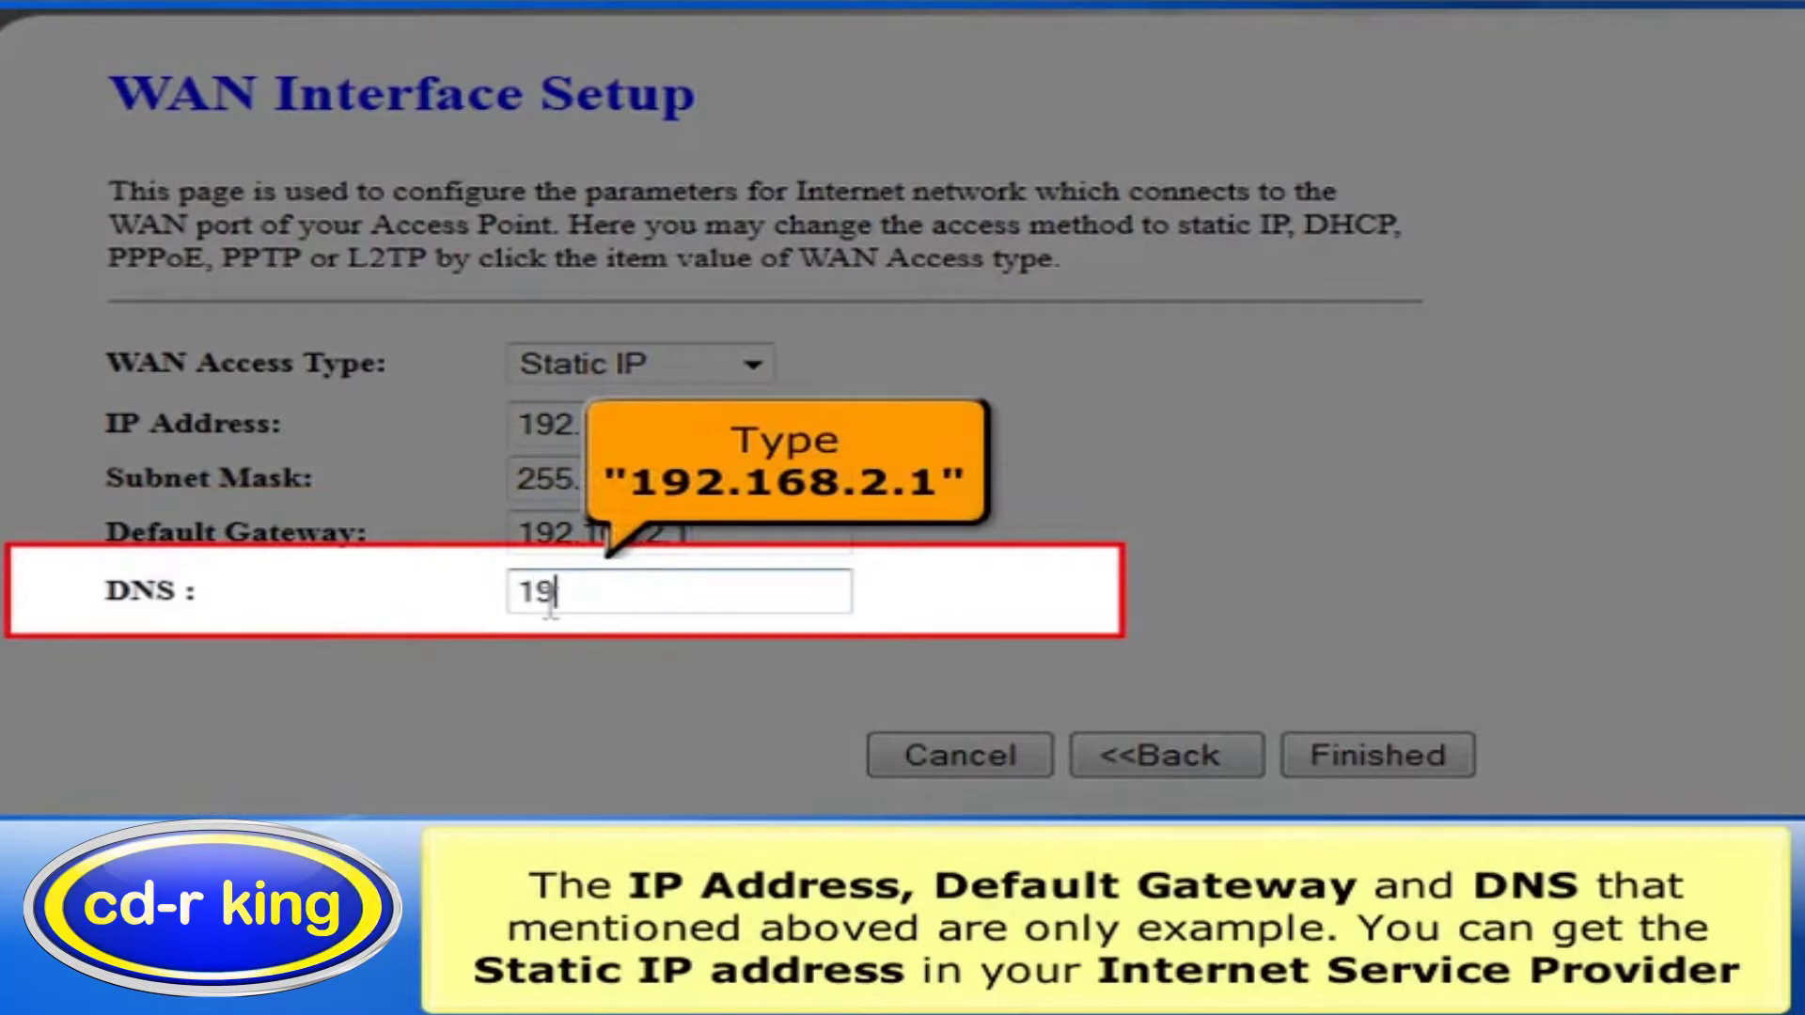
pyautogui.write('2.168.2')
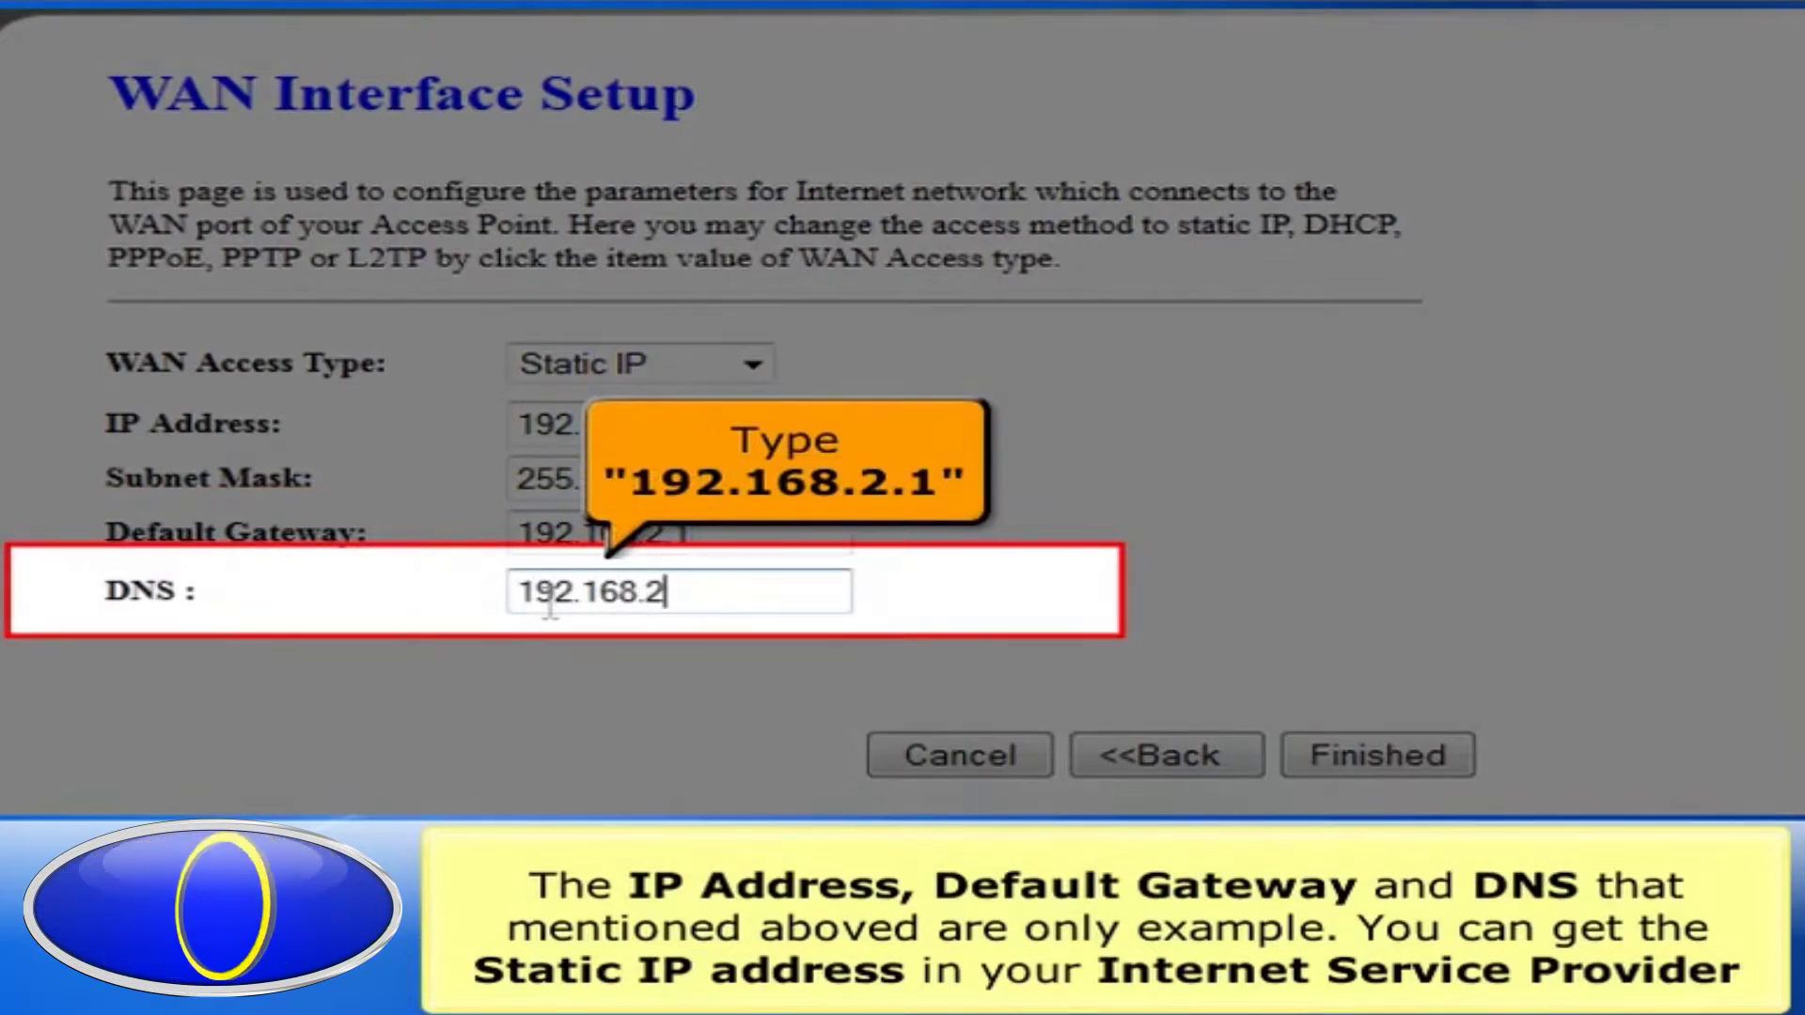
pyautogui.write('.1')
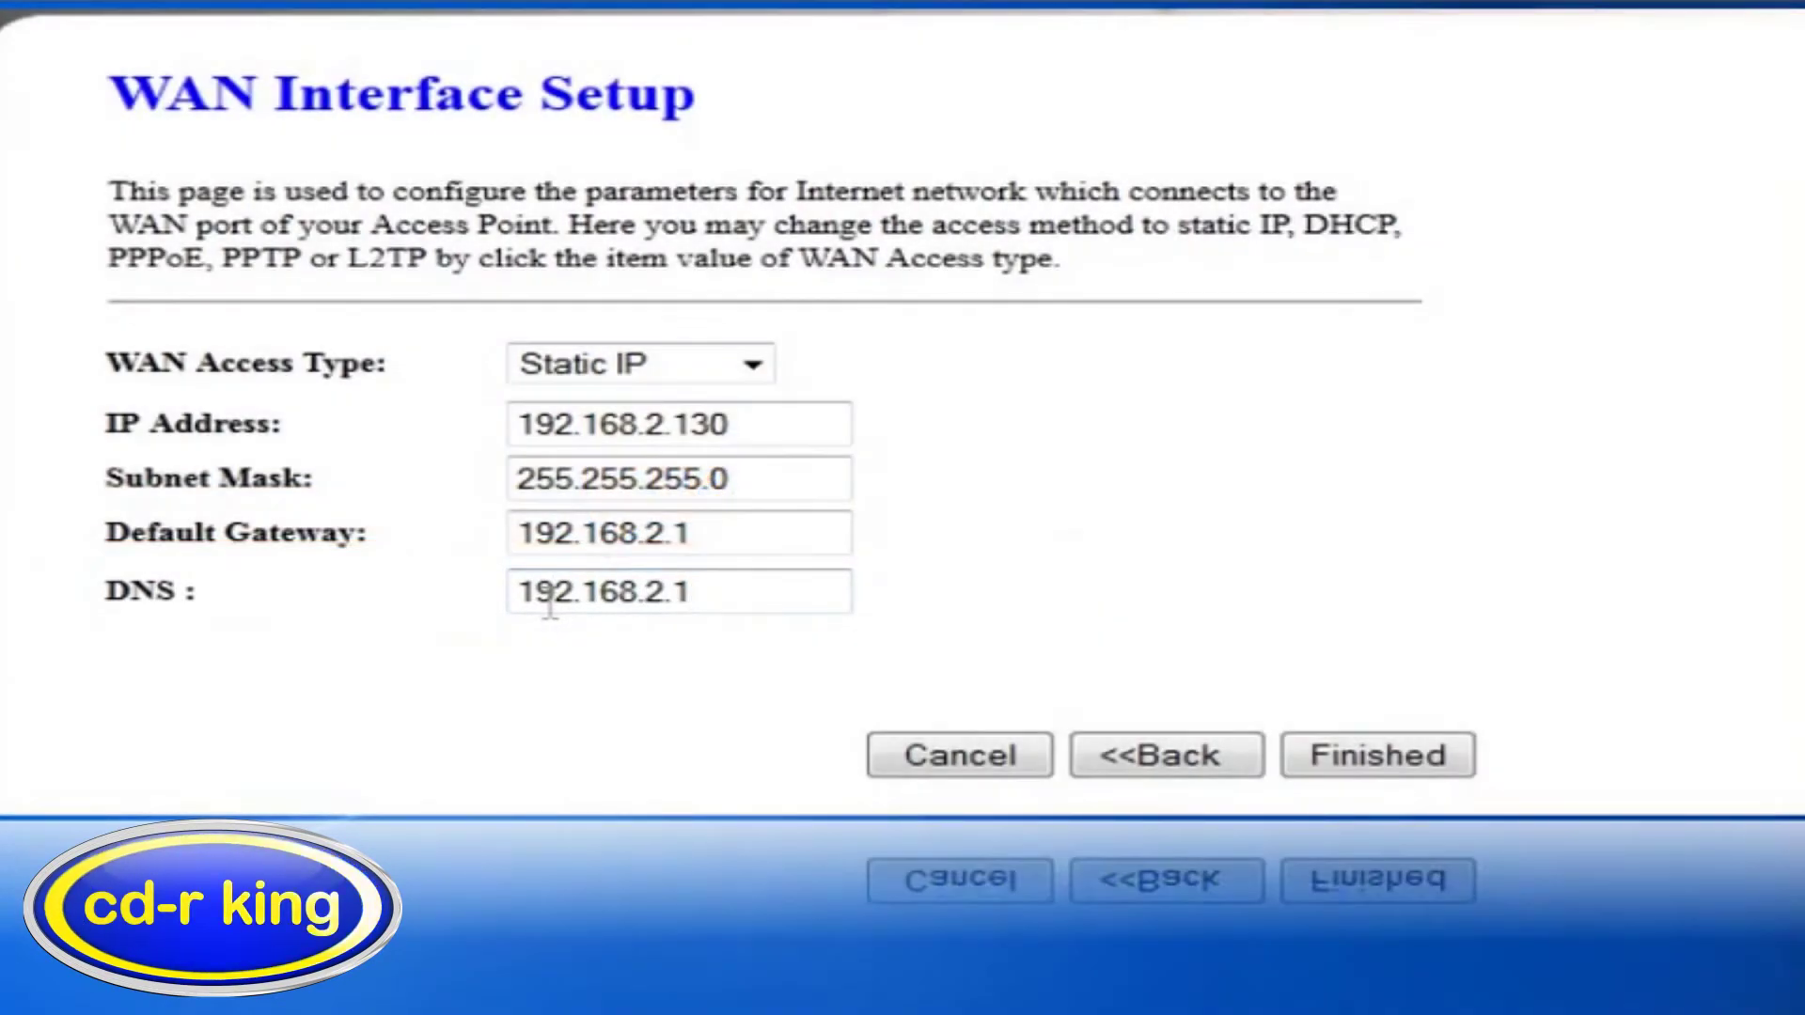
pyautogui.click(1353, 762)
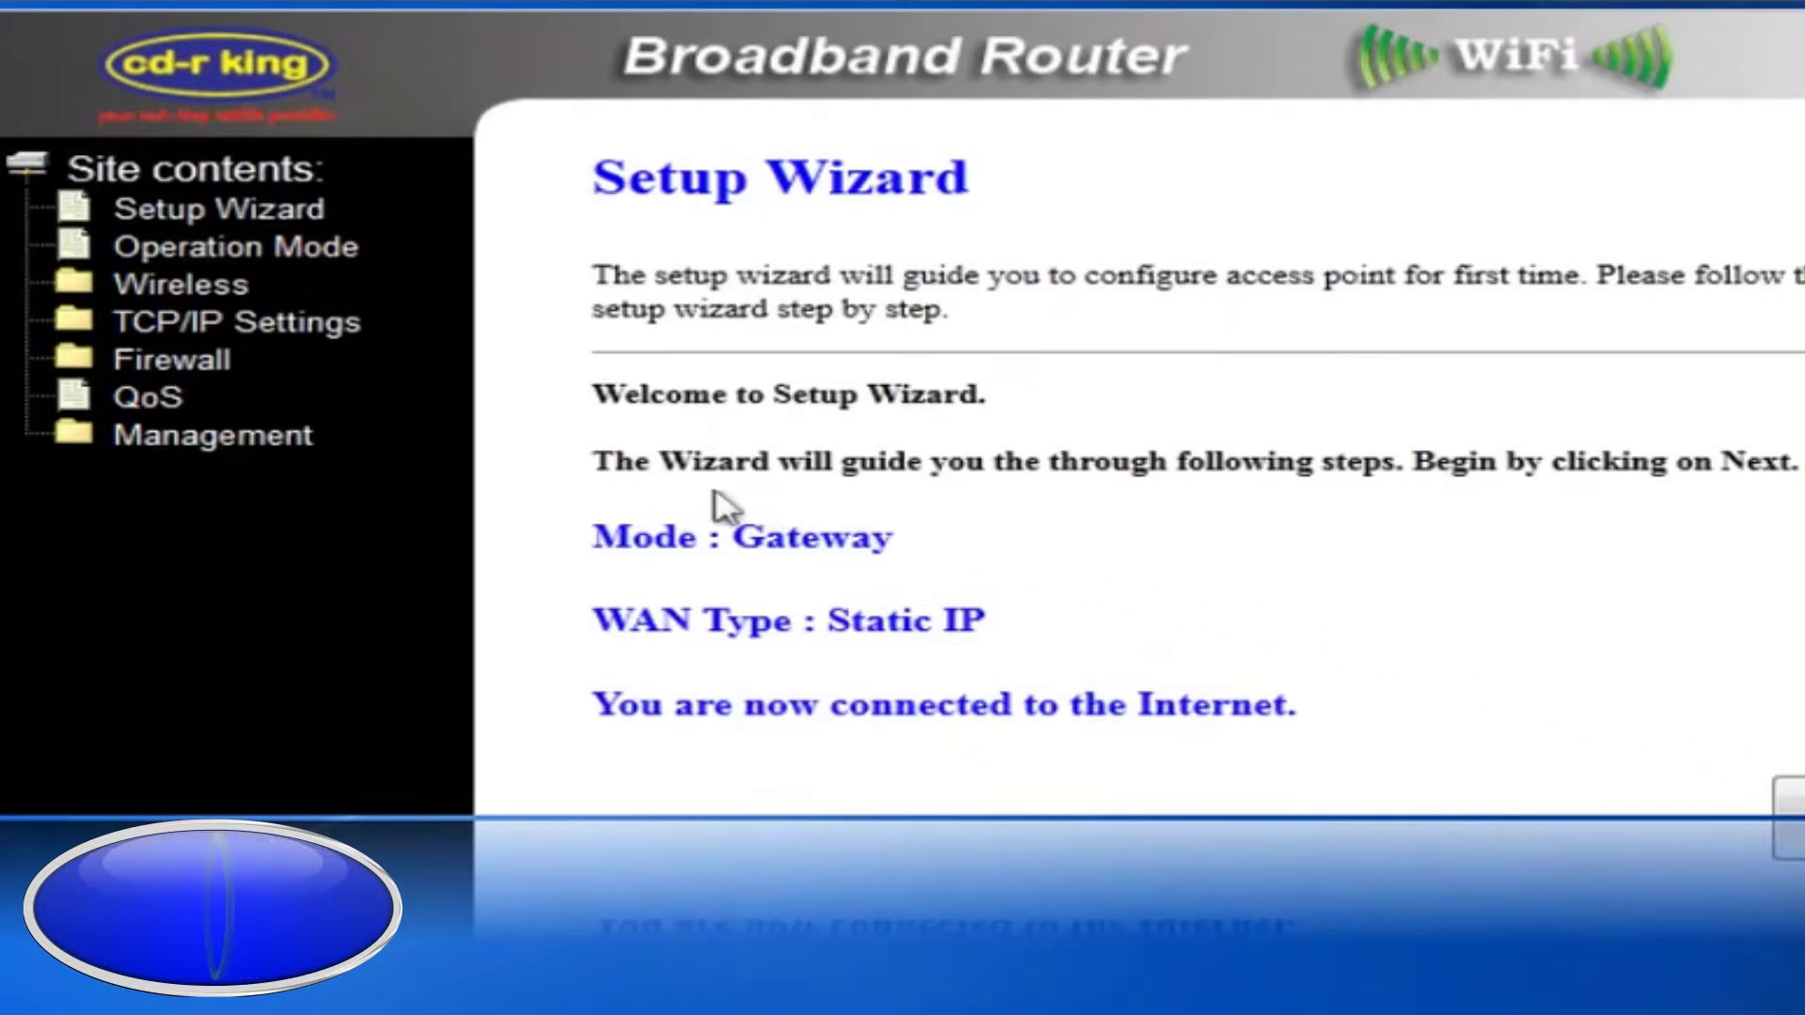
# Expand the Wireless folder in the Site contents menu
pyautogui.click(184, 285)
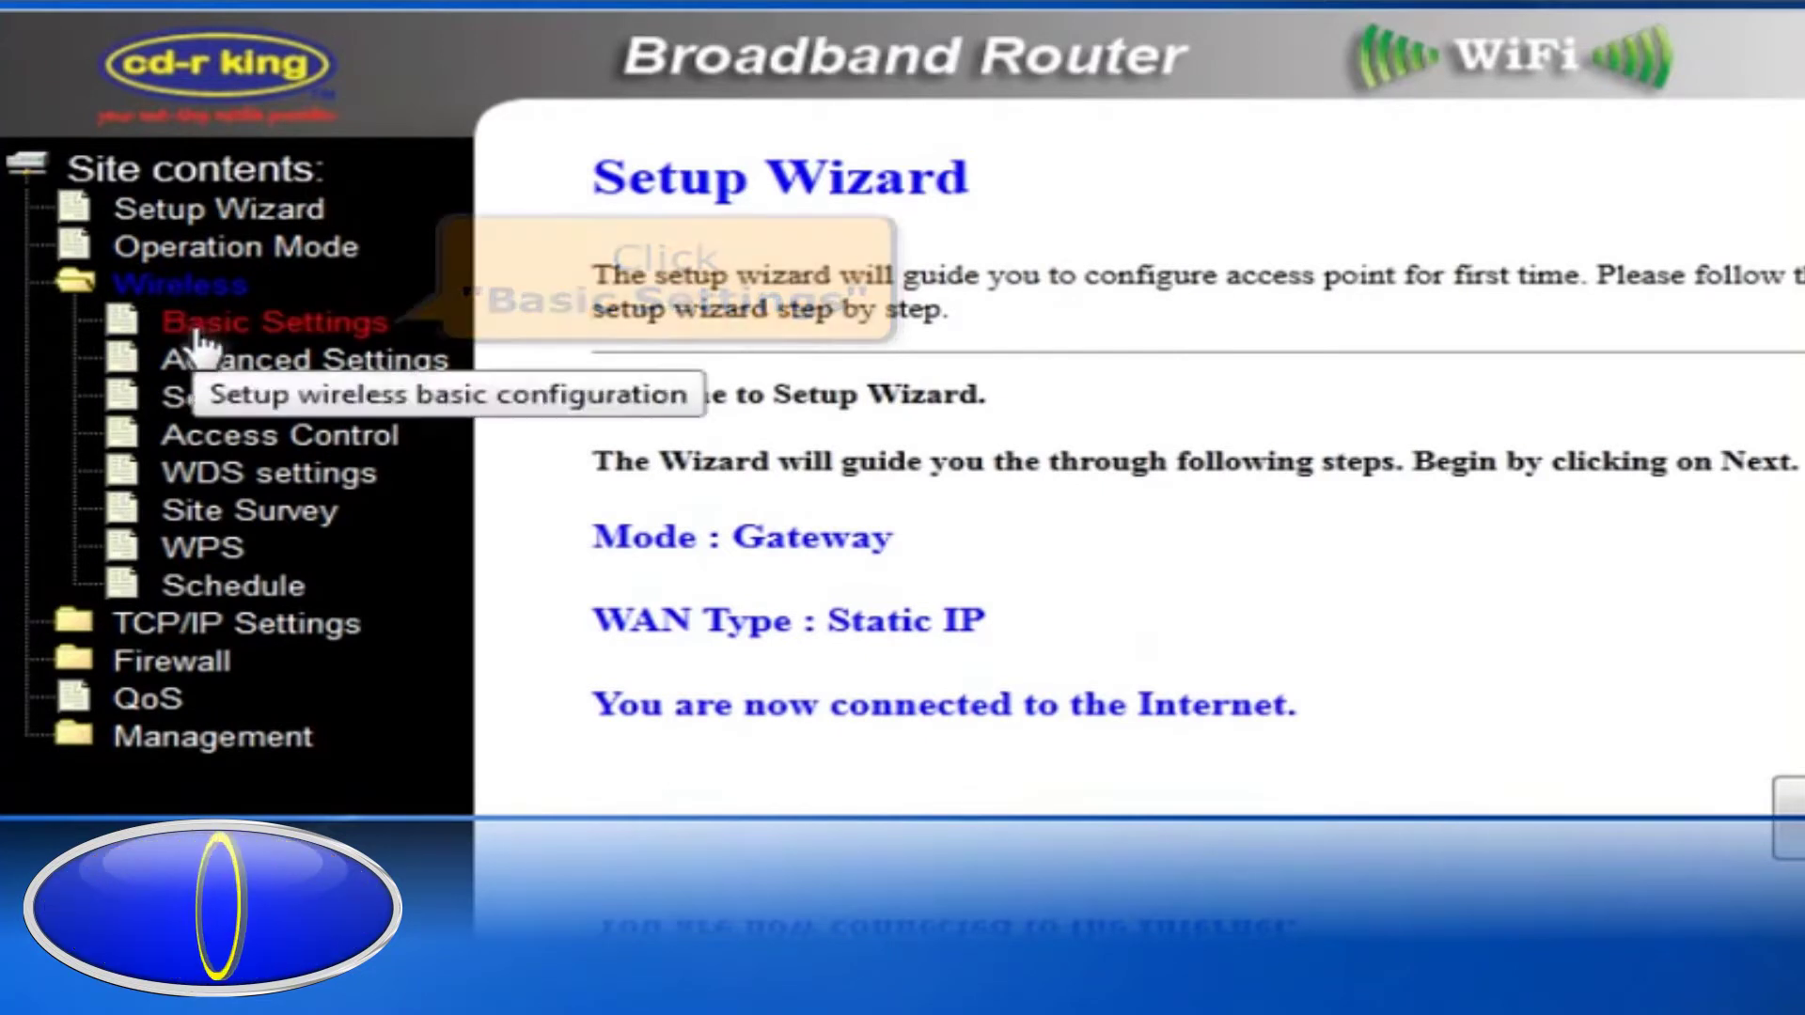
# On Wireless Basic Settings, keep Mode AP and rename the SSID to CDRKING
pyautogui.click(199, 331)
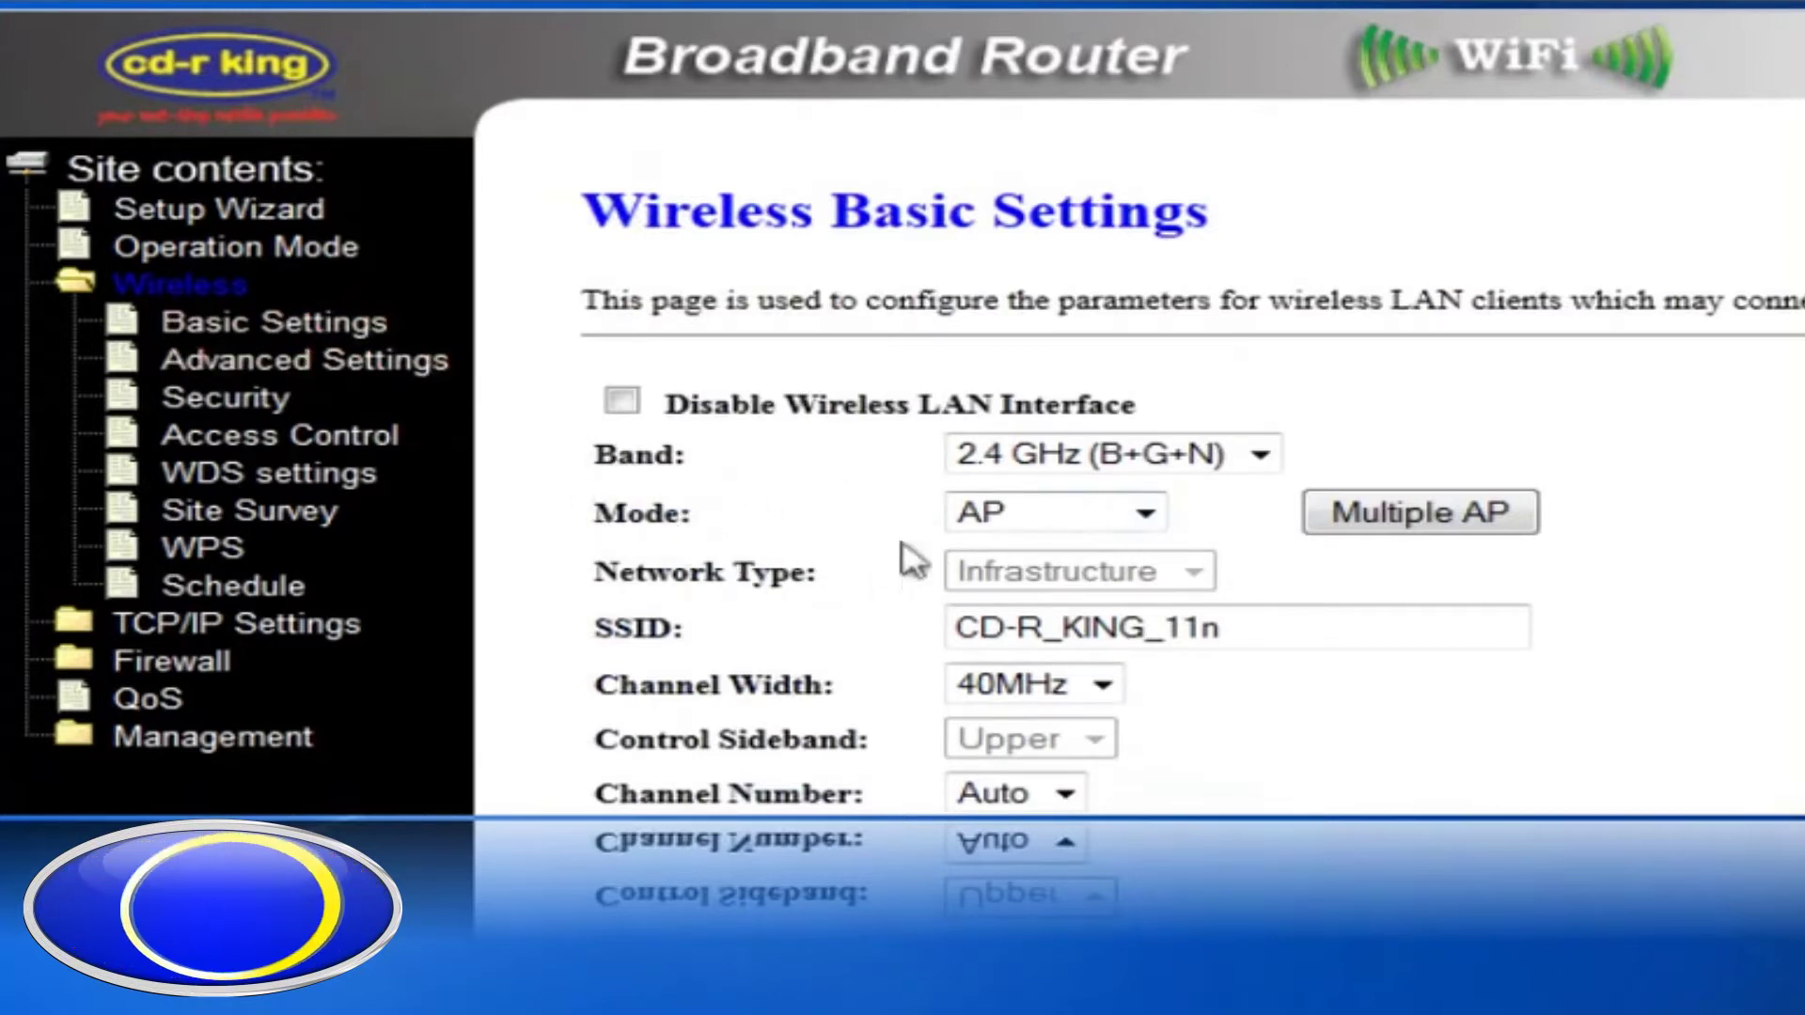
pyautogui.click(1144, 515)
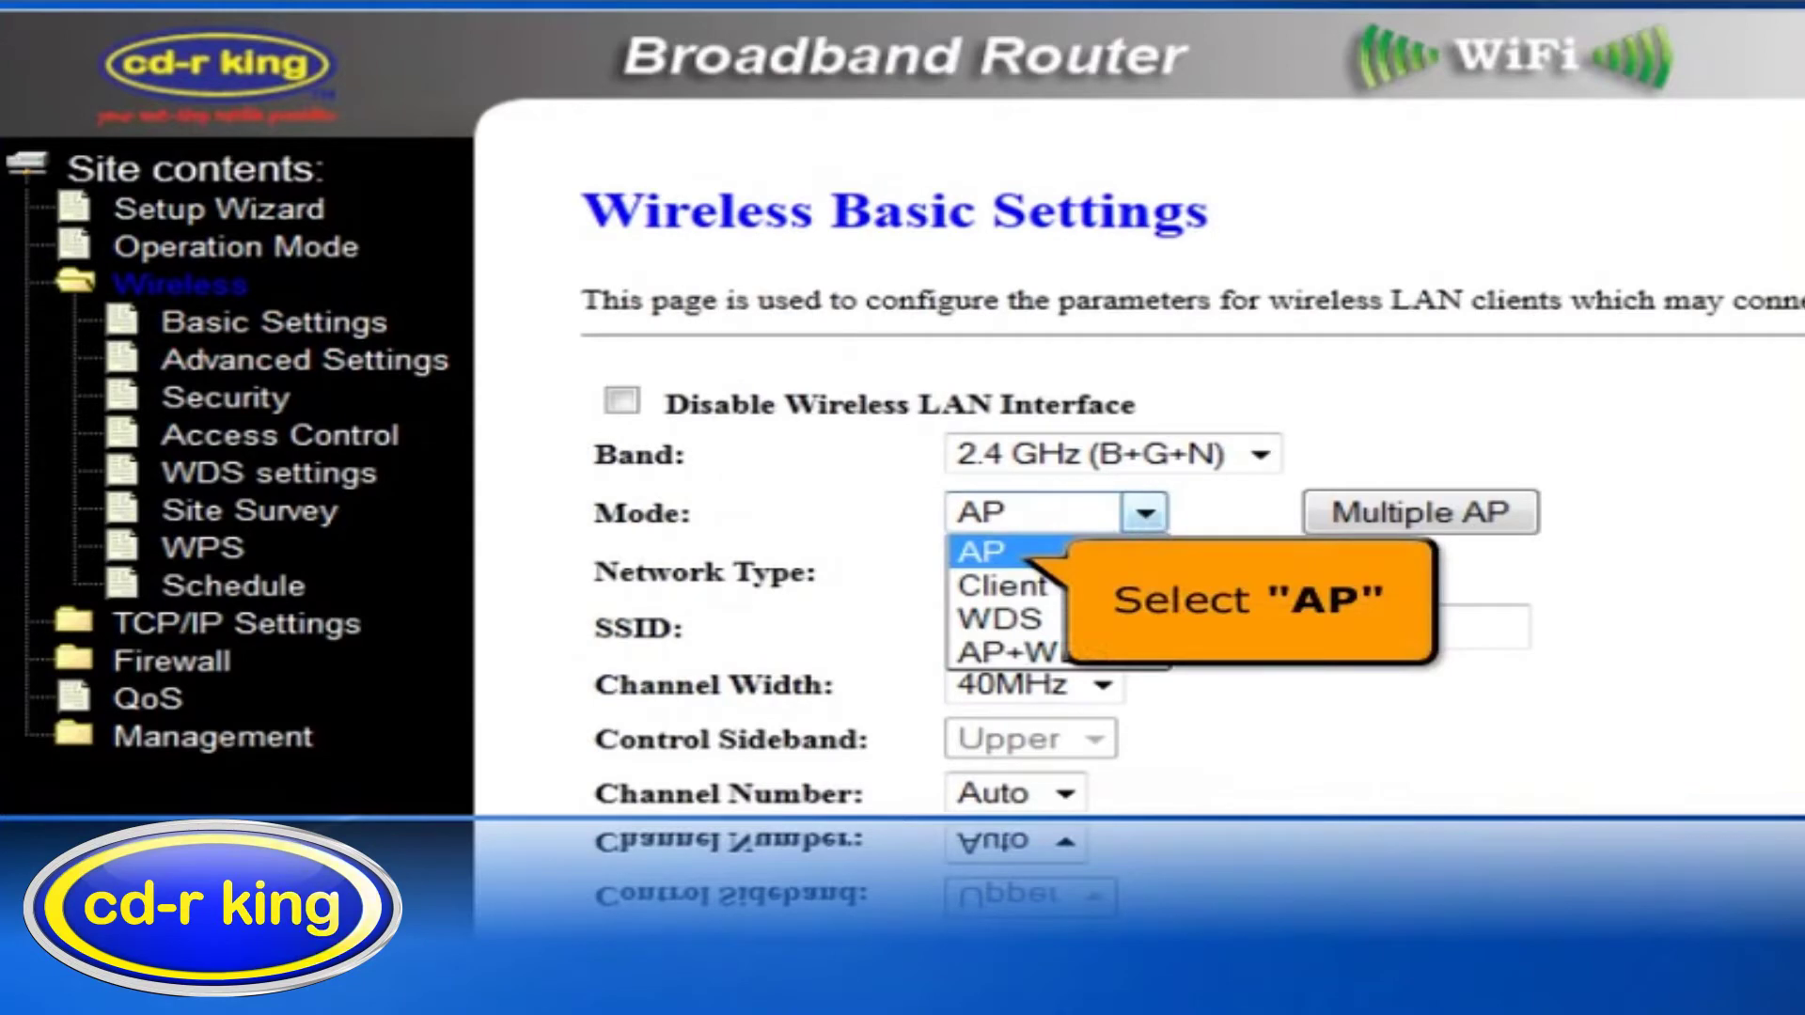
pyautogui.click(983, 552)
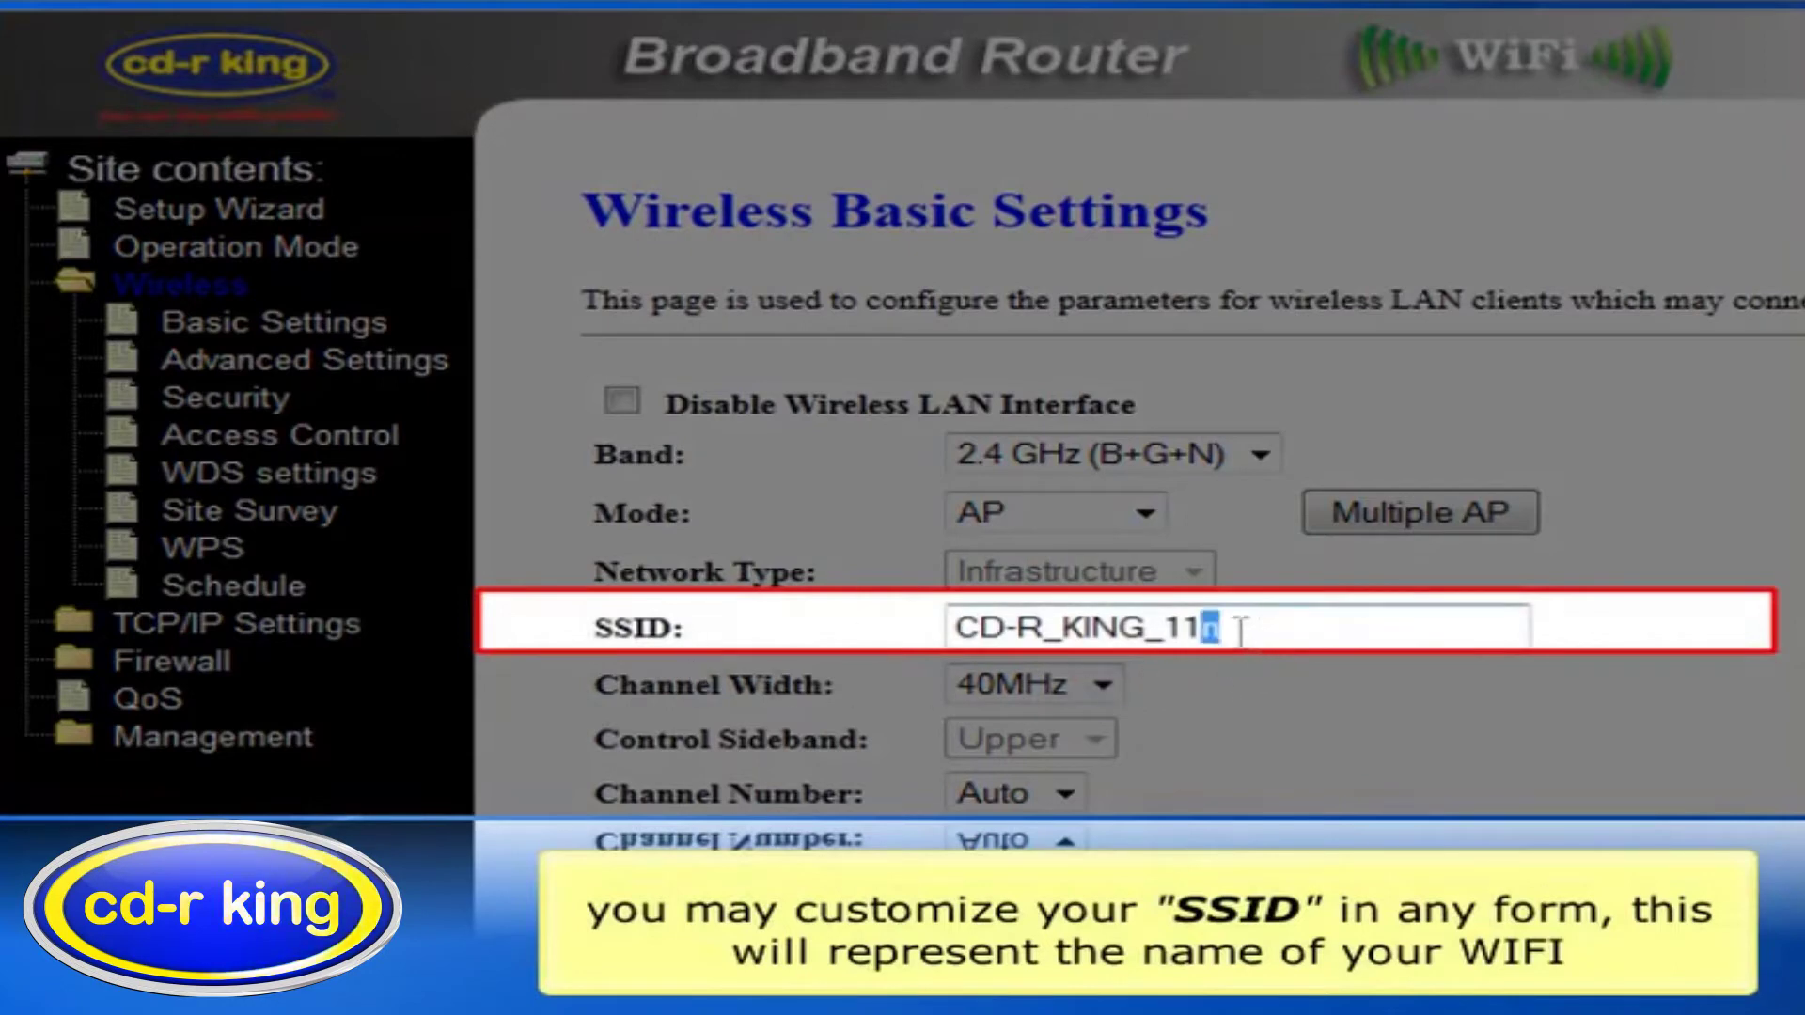
pyautogui.moveTo(1240, 630); pyautogui.dragTo(922, 628)
pyautogui.write('C')
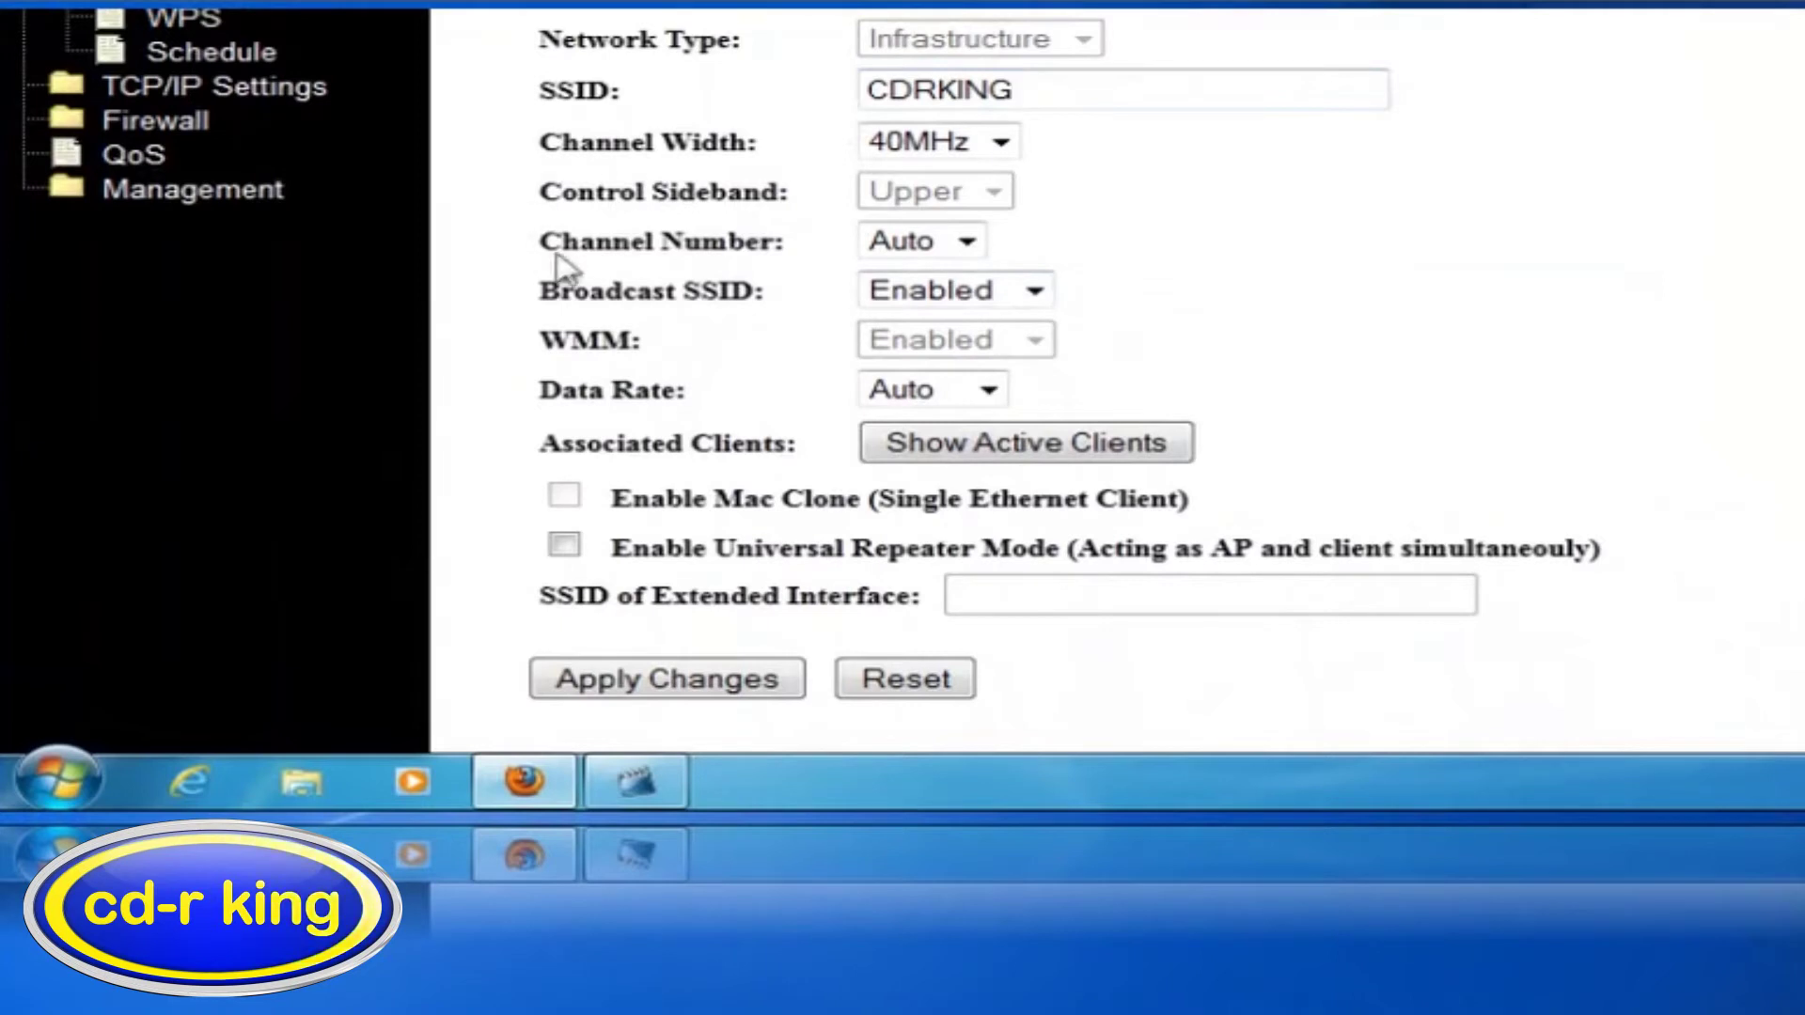
# Set Channel Number to 11 and apply the wireless basic settings
pyautogui.click(967, 241)
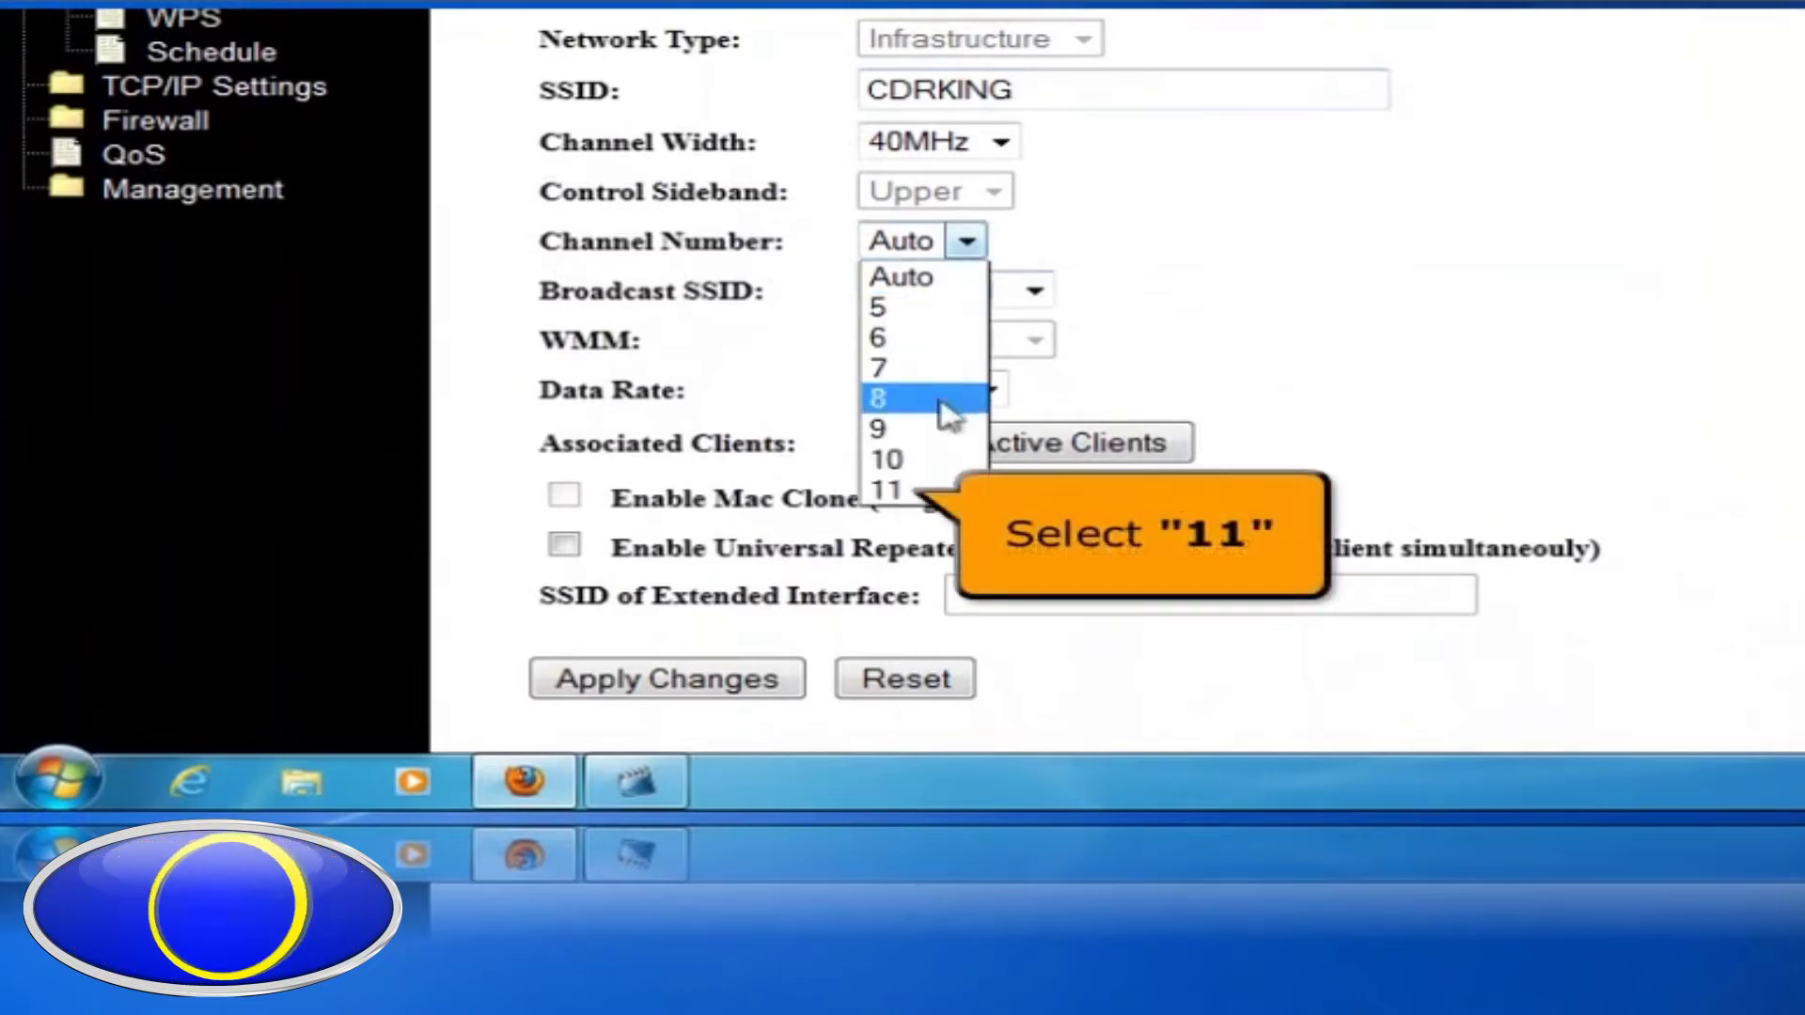
pyautogui.click(927, 491)
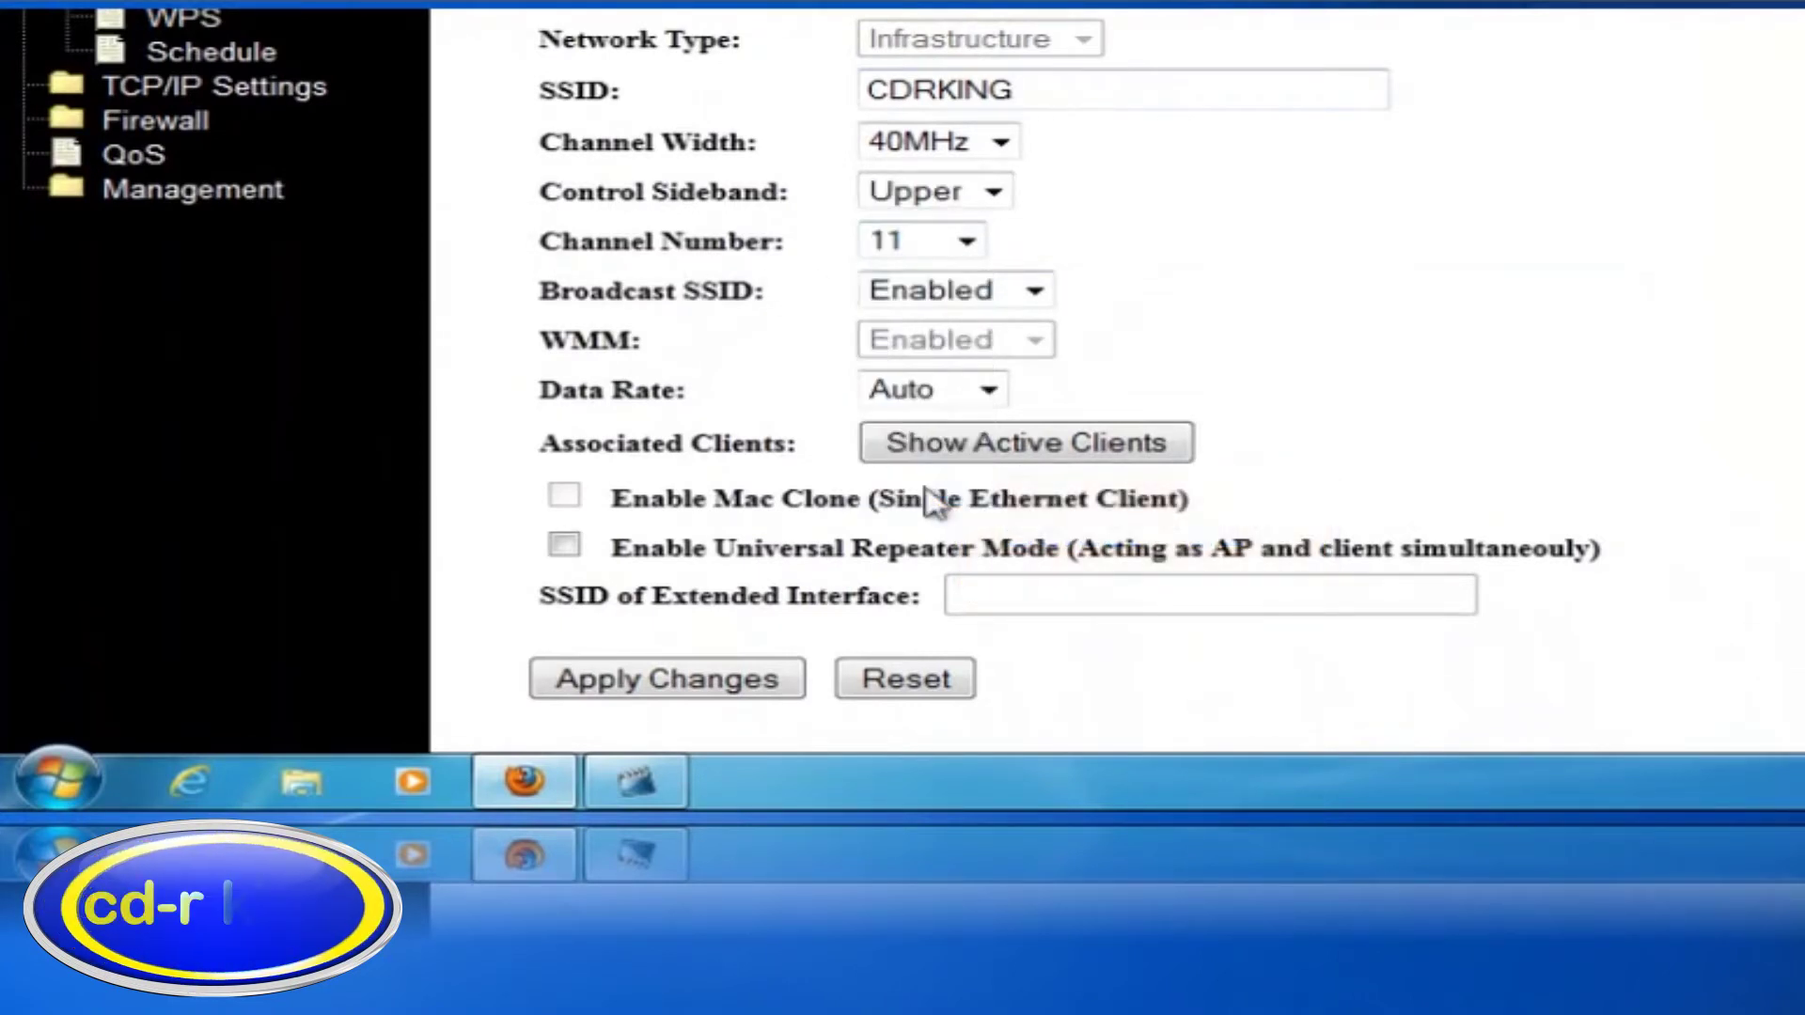
pyautogui.click(738, 681)
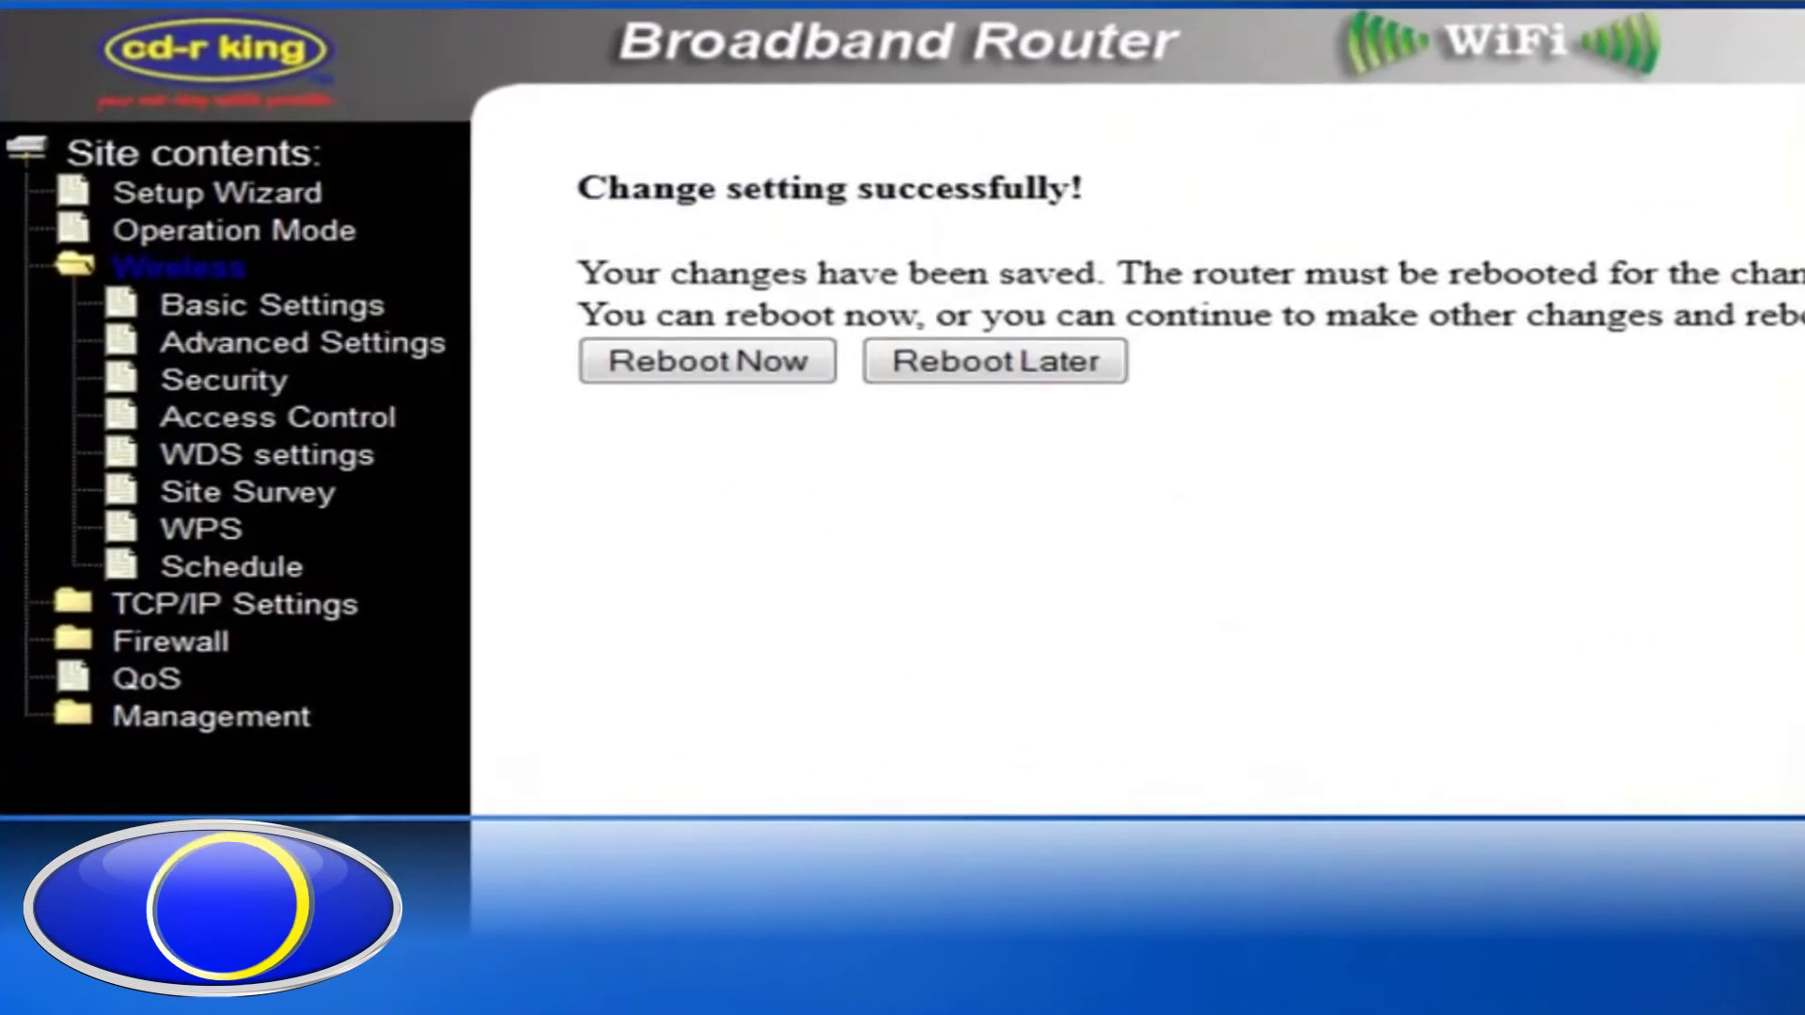
# Reboot the router so SSID CDRKING on channel 11 takes effect
pyautogui.click(709, 385)
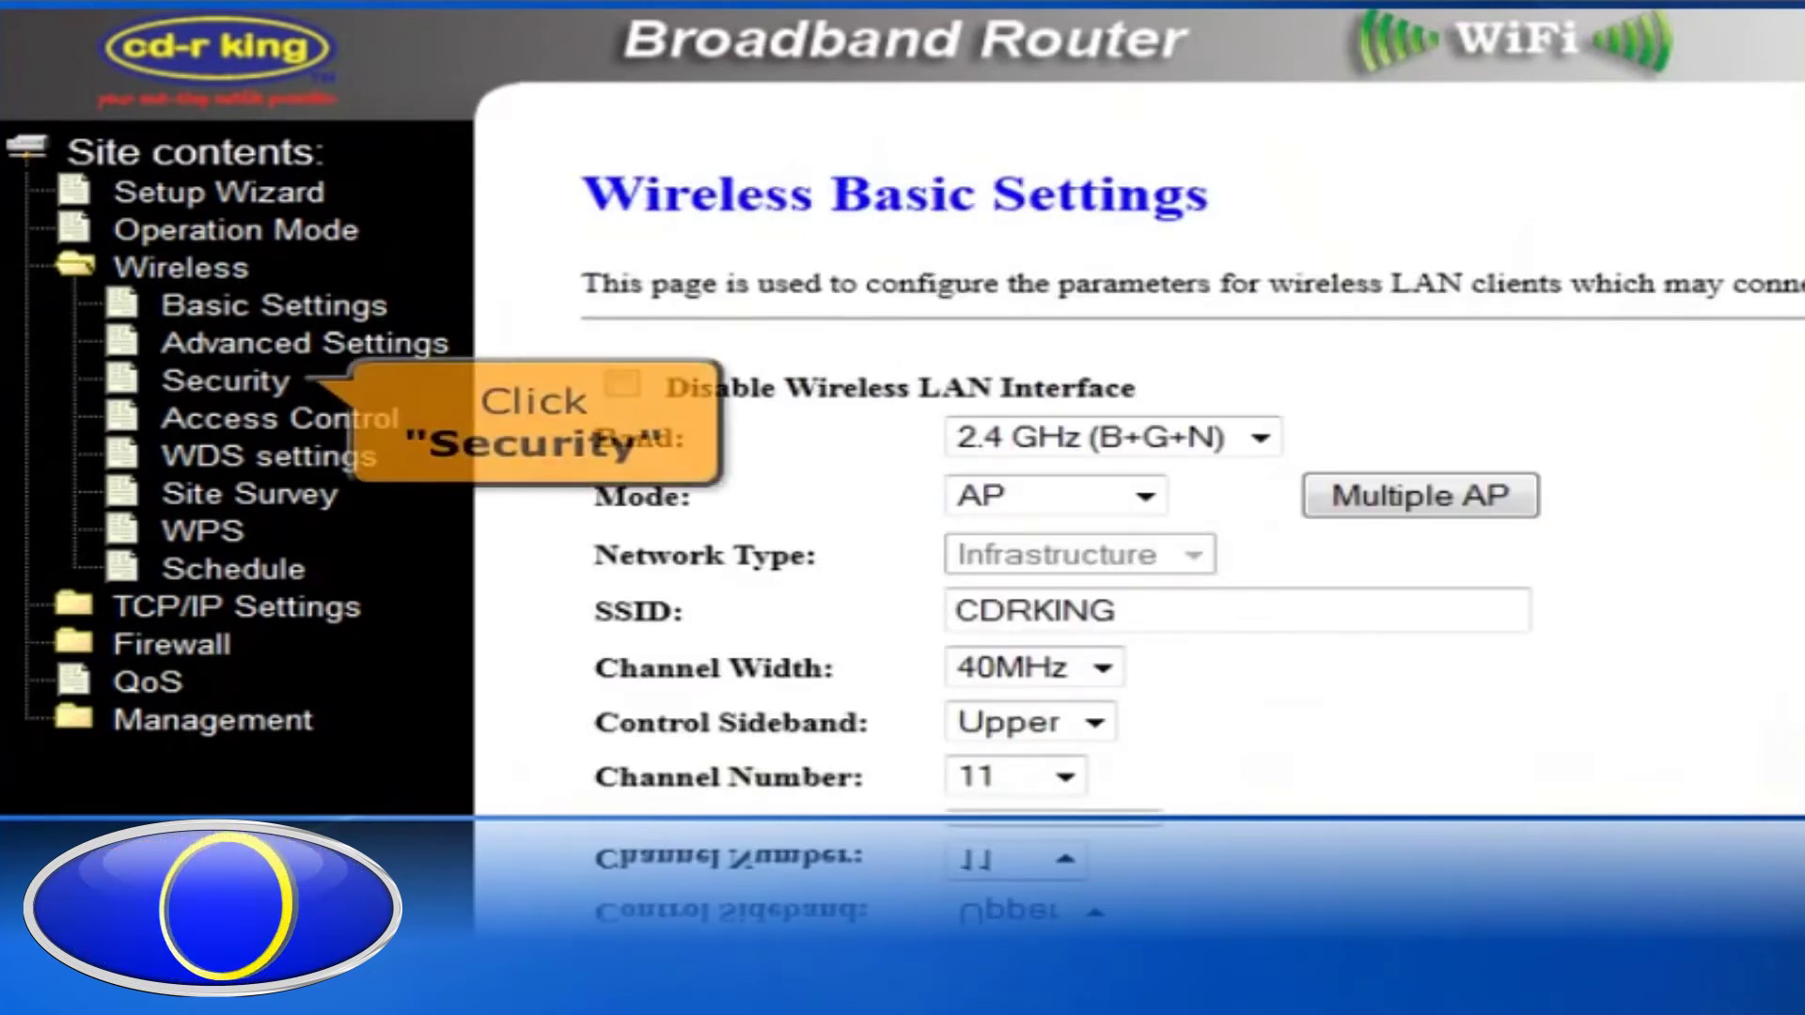
# Set Wireless Security to WPA2 with Passphrase key format and enter the Wi-Fi password
pyautogui.click(270, 389)
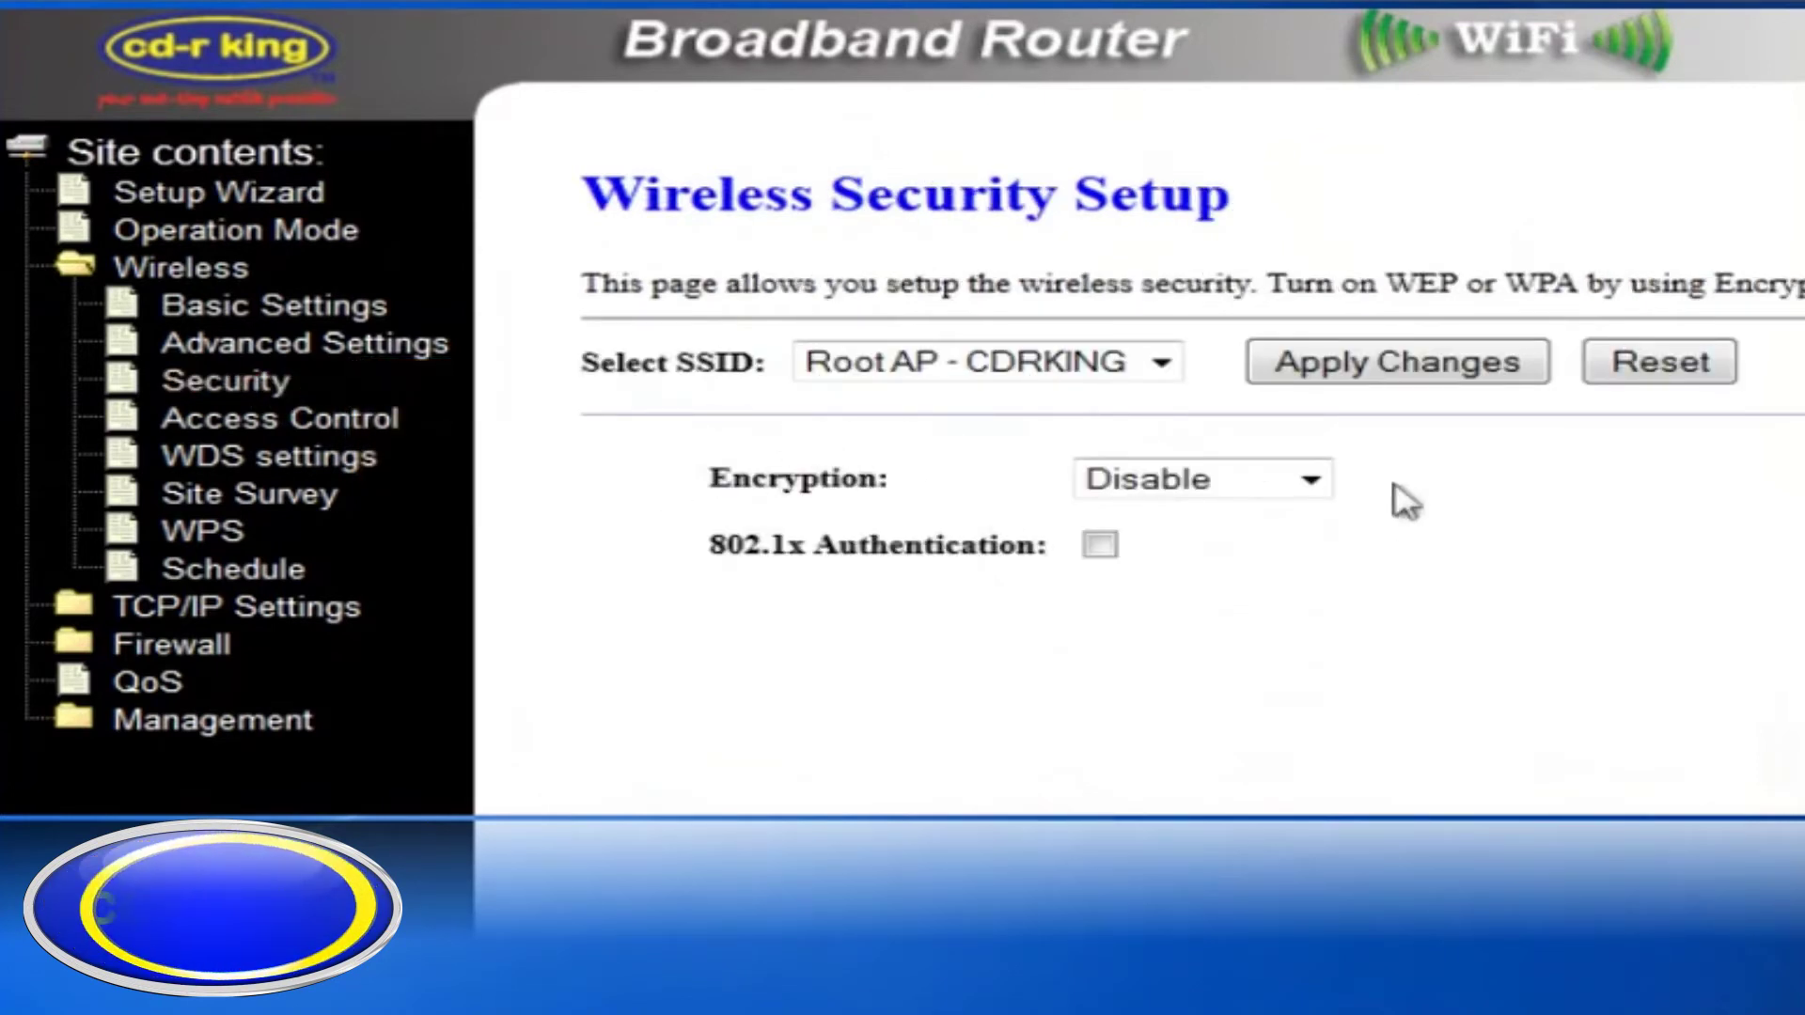
pyautogui.click(1310, 478)
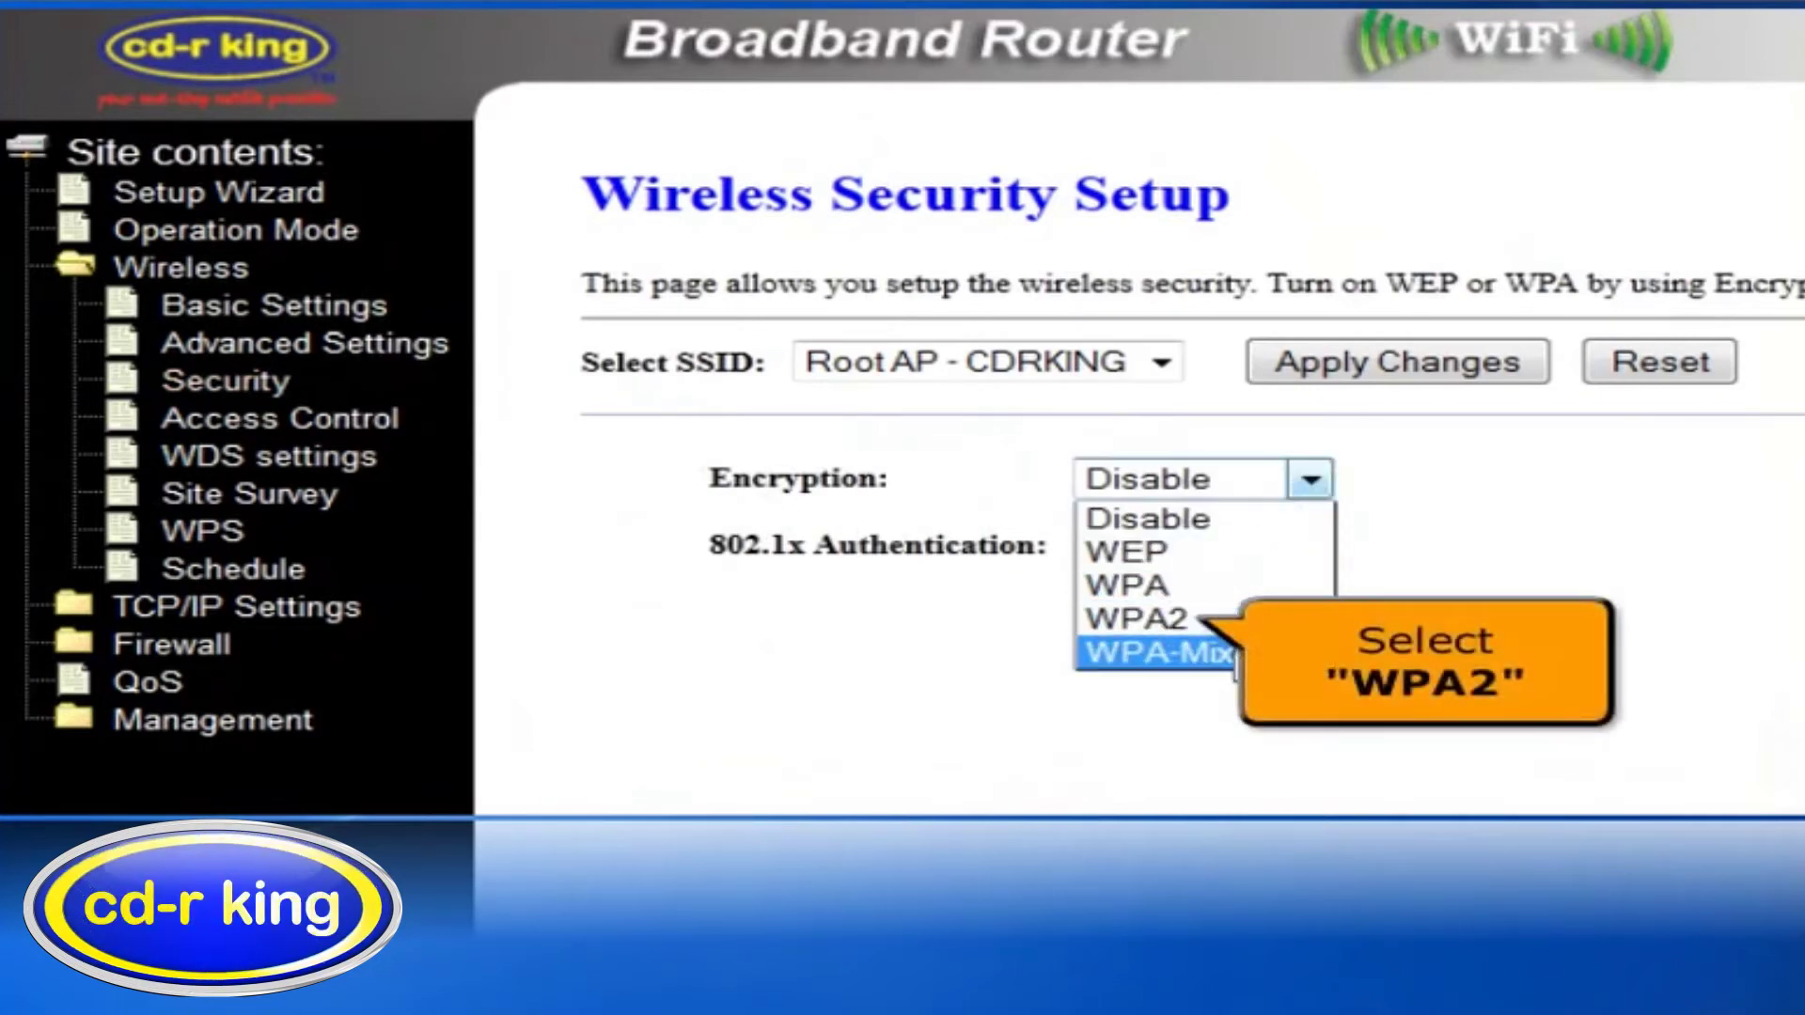
pyautogui.click(1236, 618)
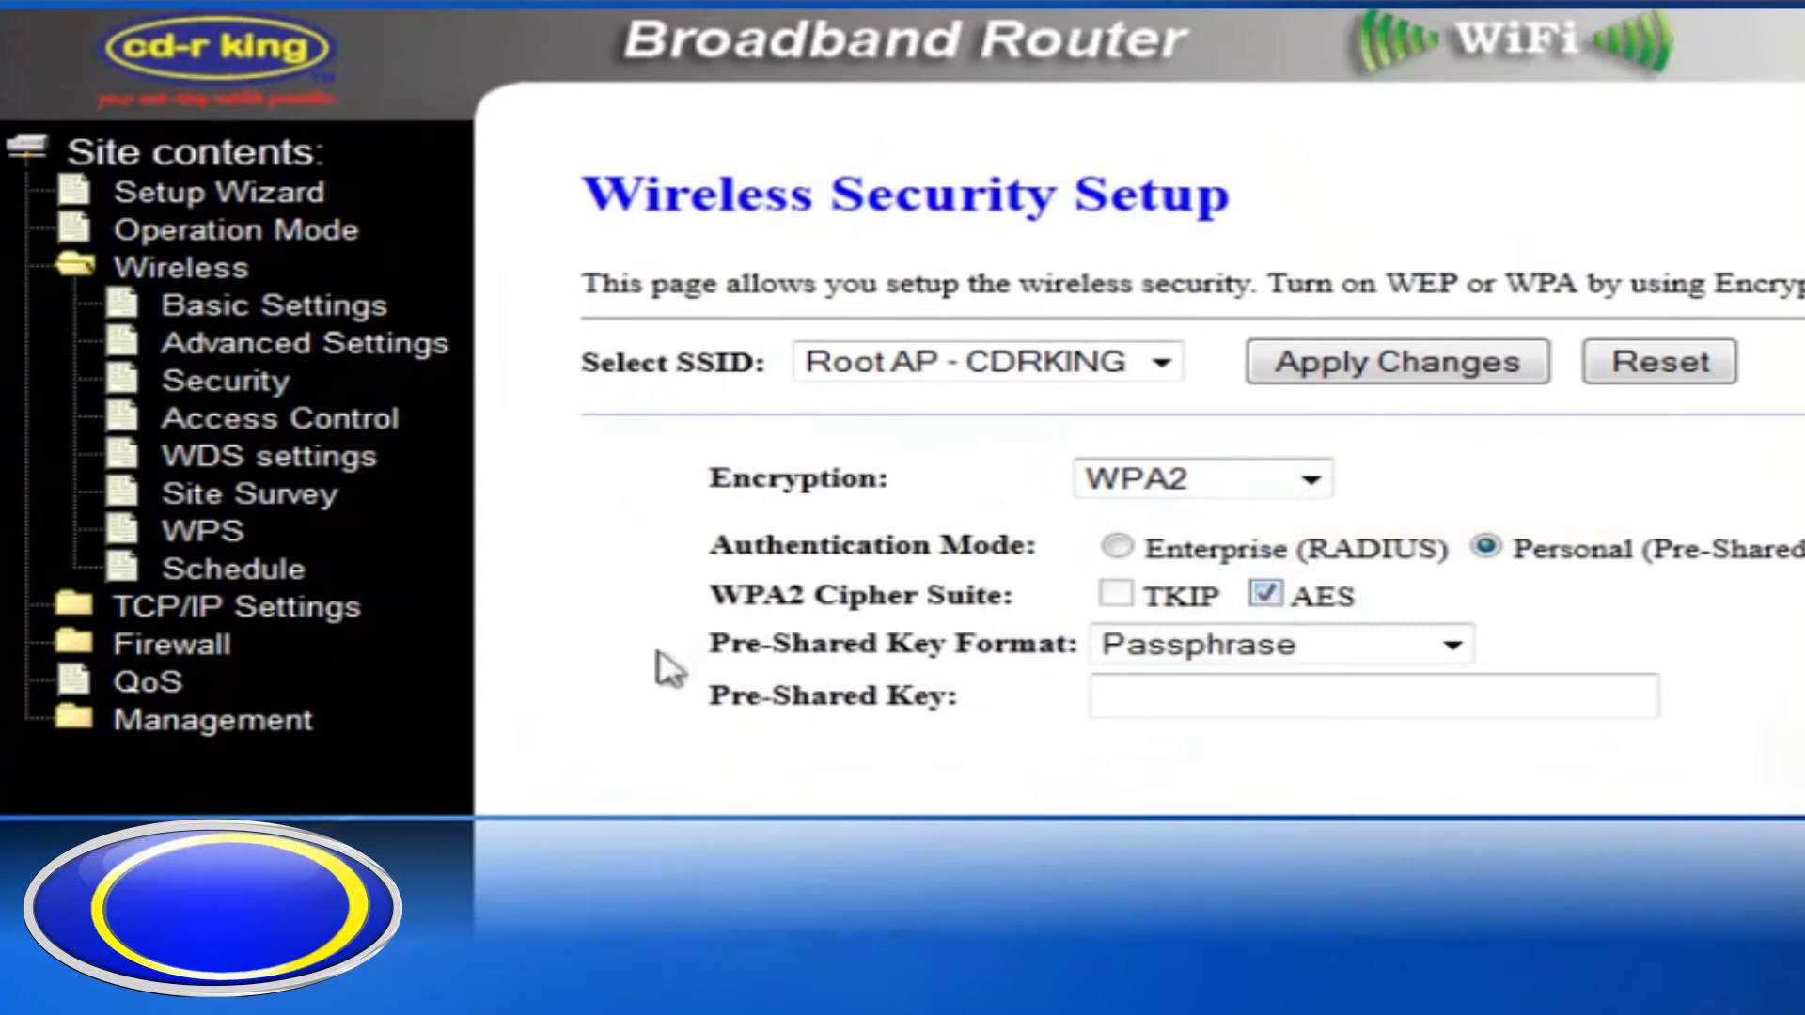
pyautogui.click(1398, 654)
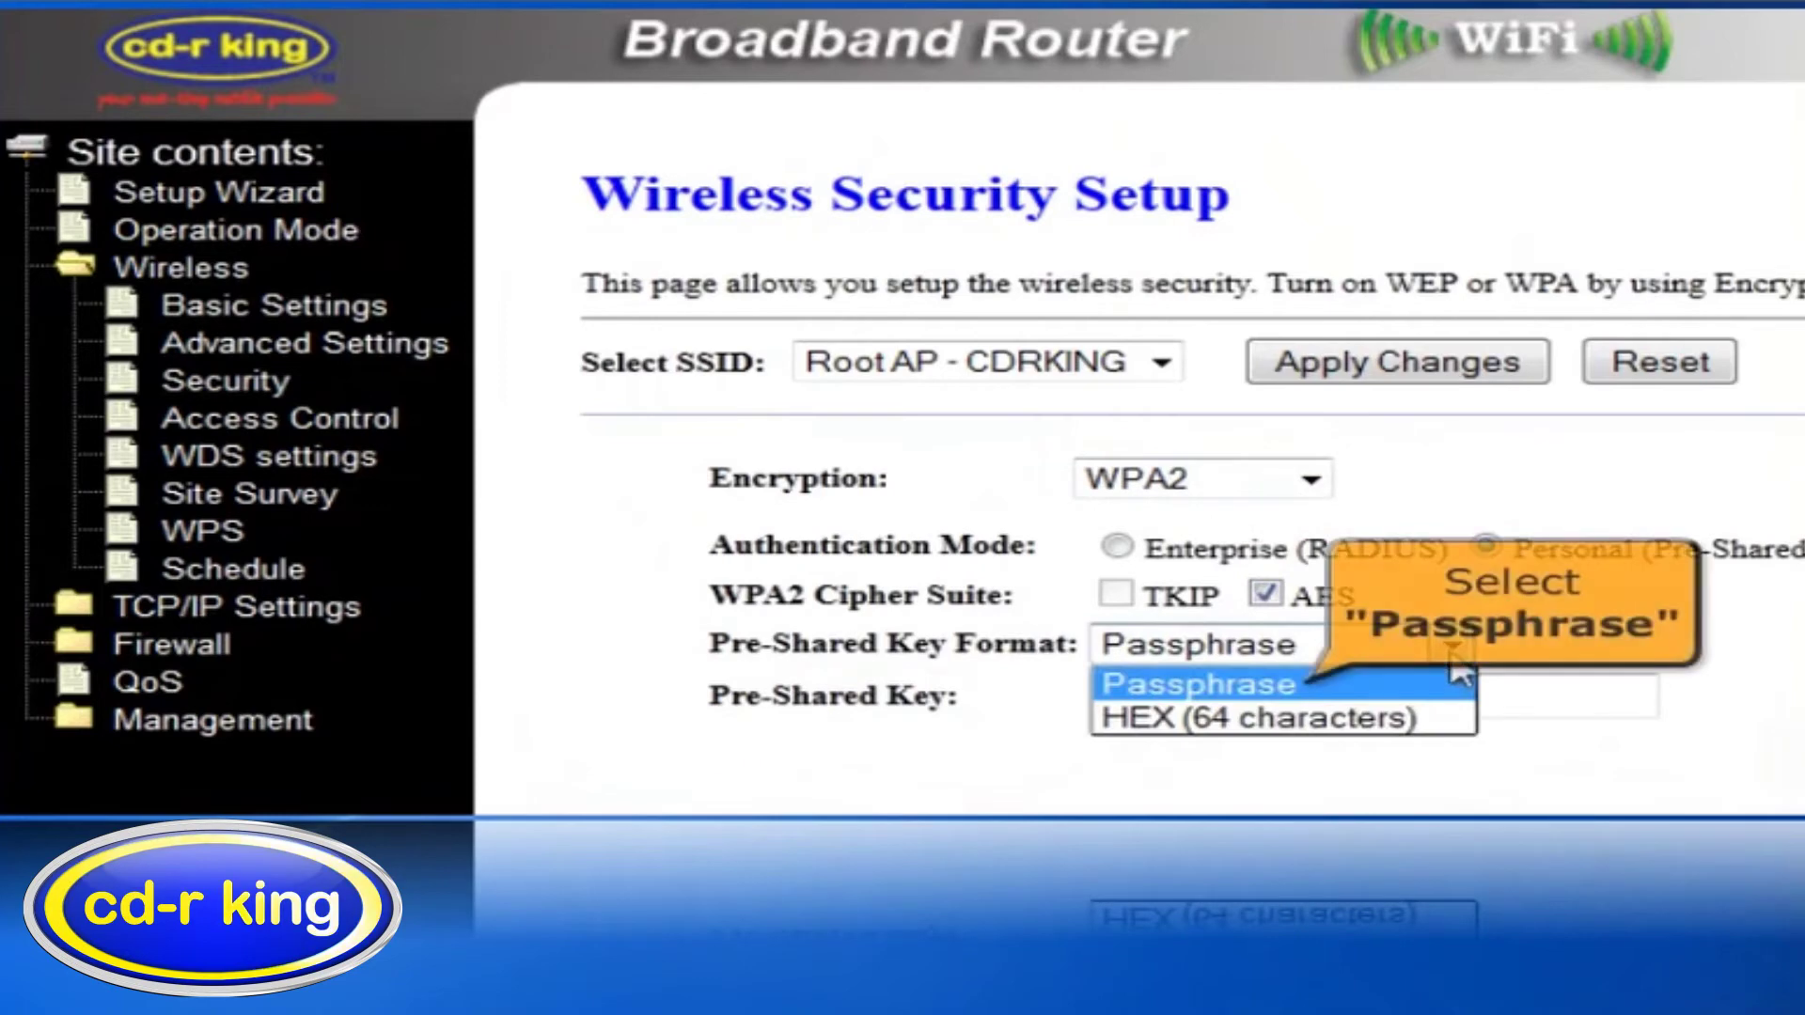
pyautogui.click(1318, 696)
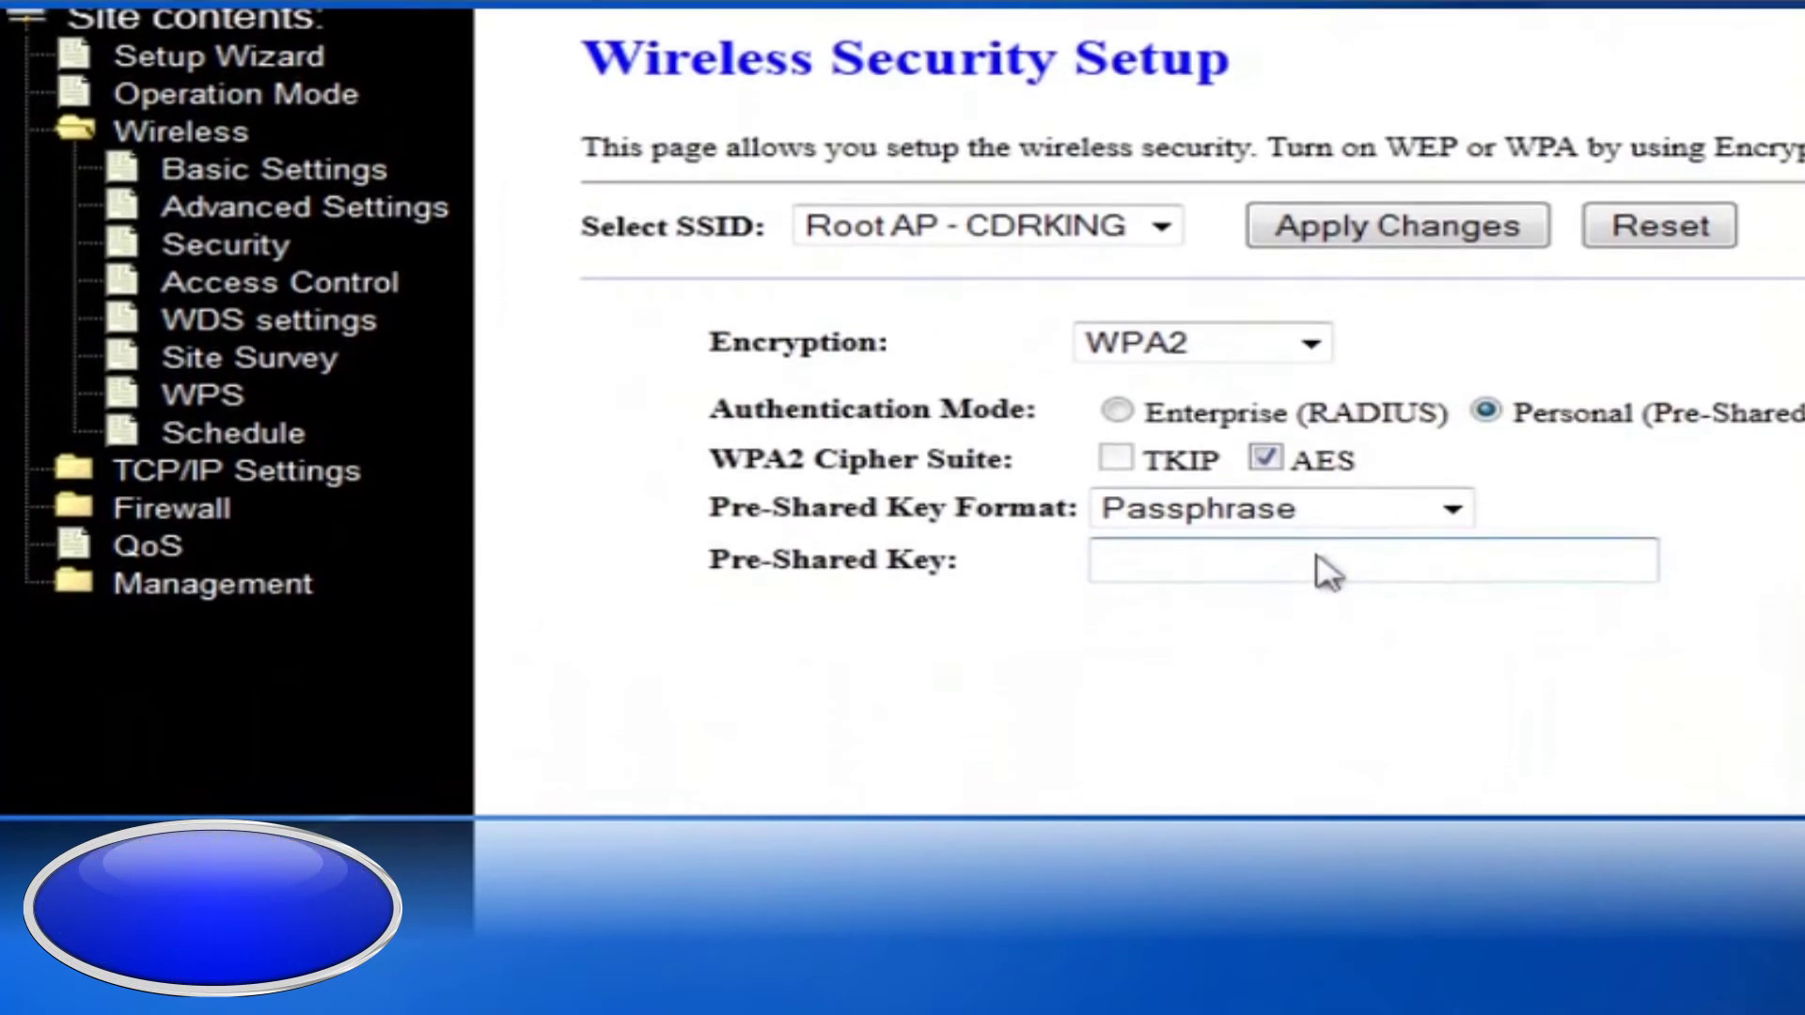
pyautogui.click(1223, 564)
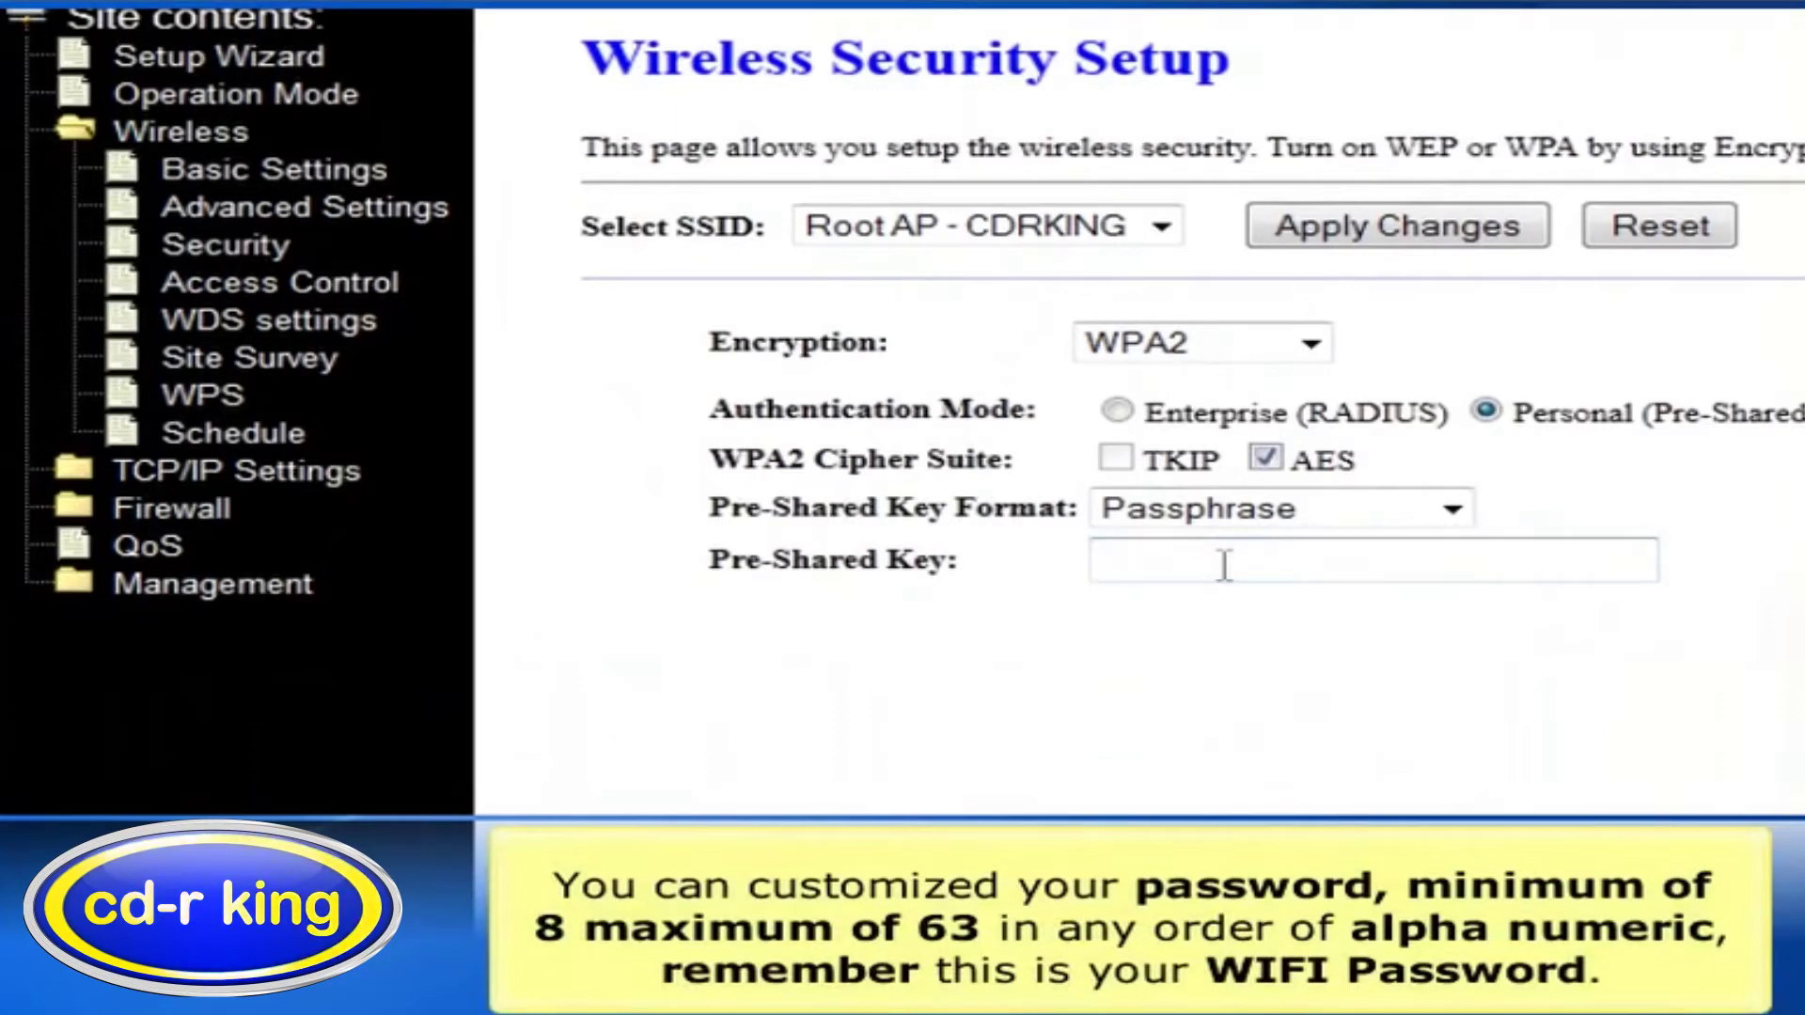
pyautogui.write('a')
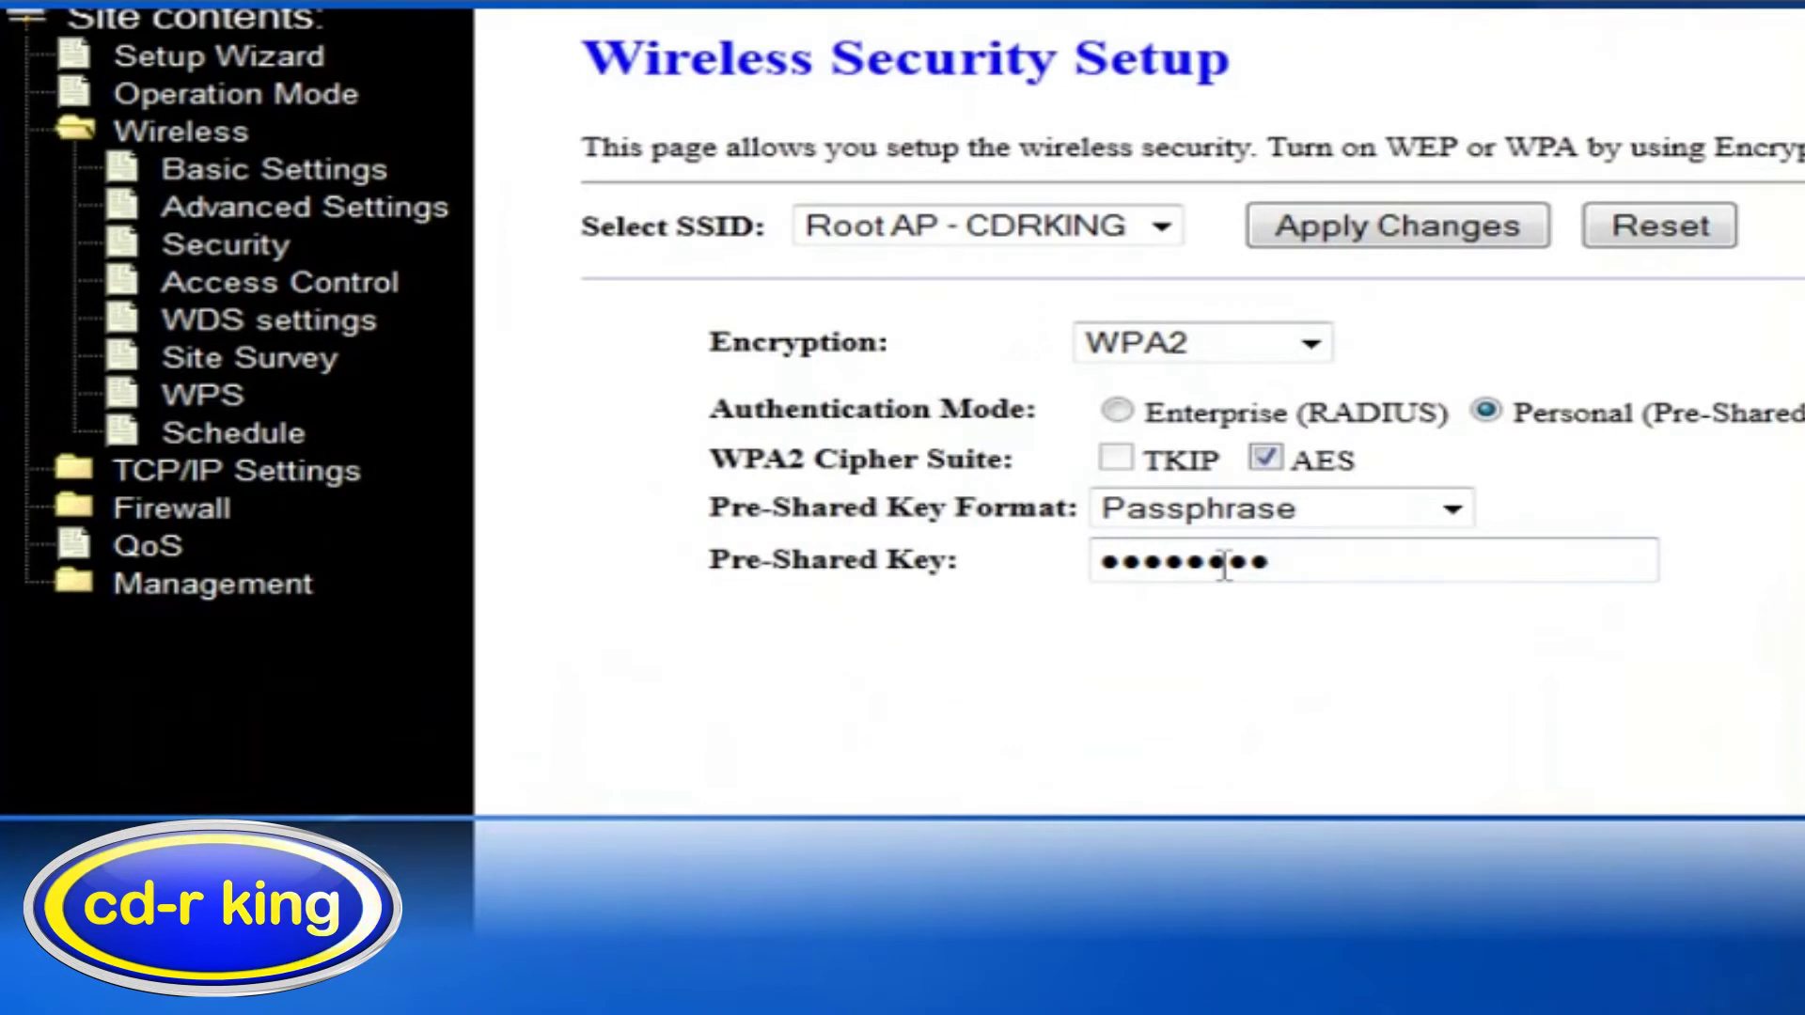
# Apply the WPA2 security settings and reboot the router
pyautogui.click(1380, 243)
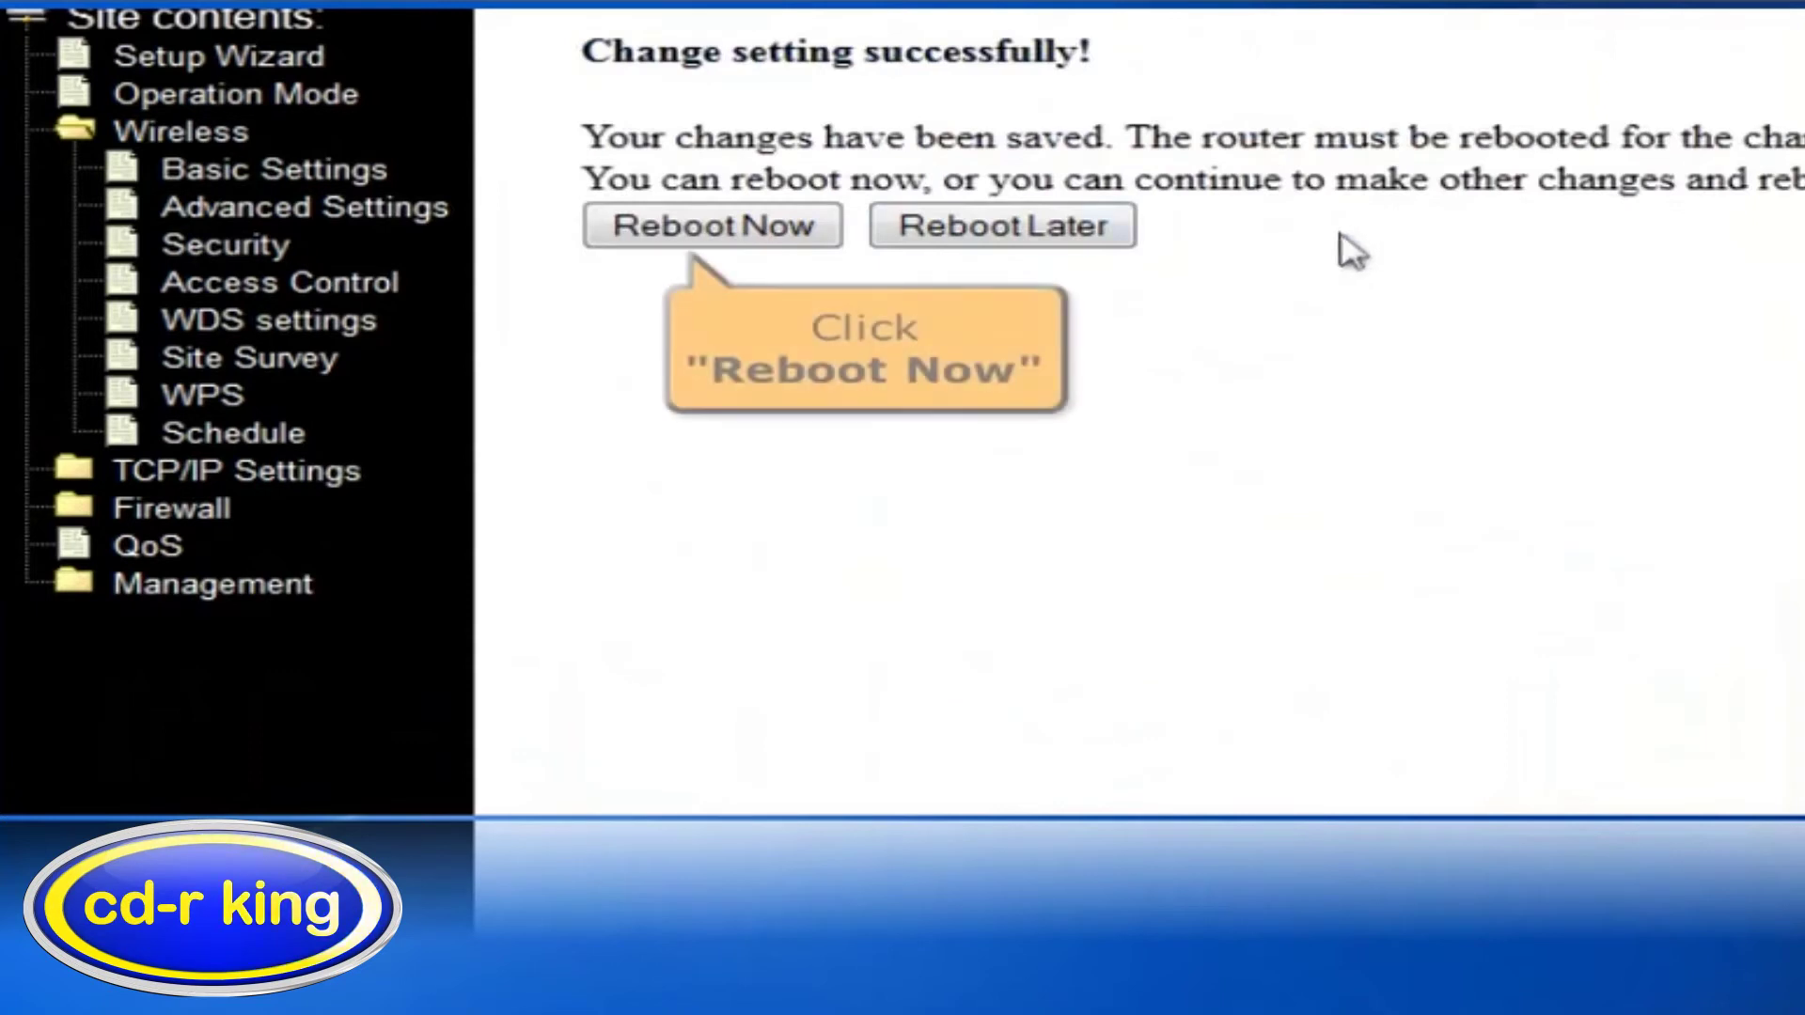
pyautogui.click(793, 244)
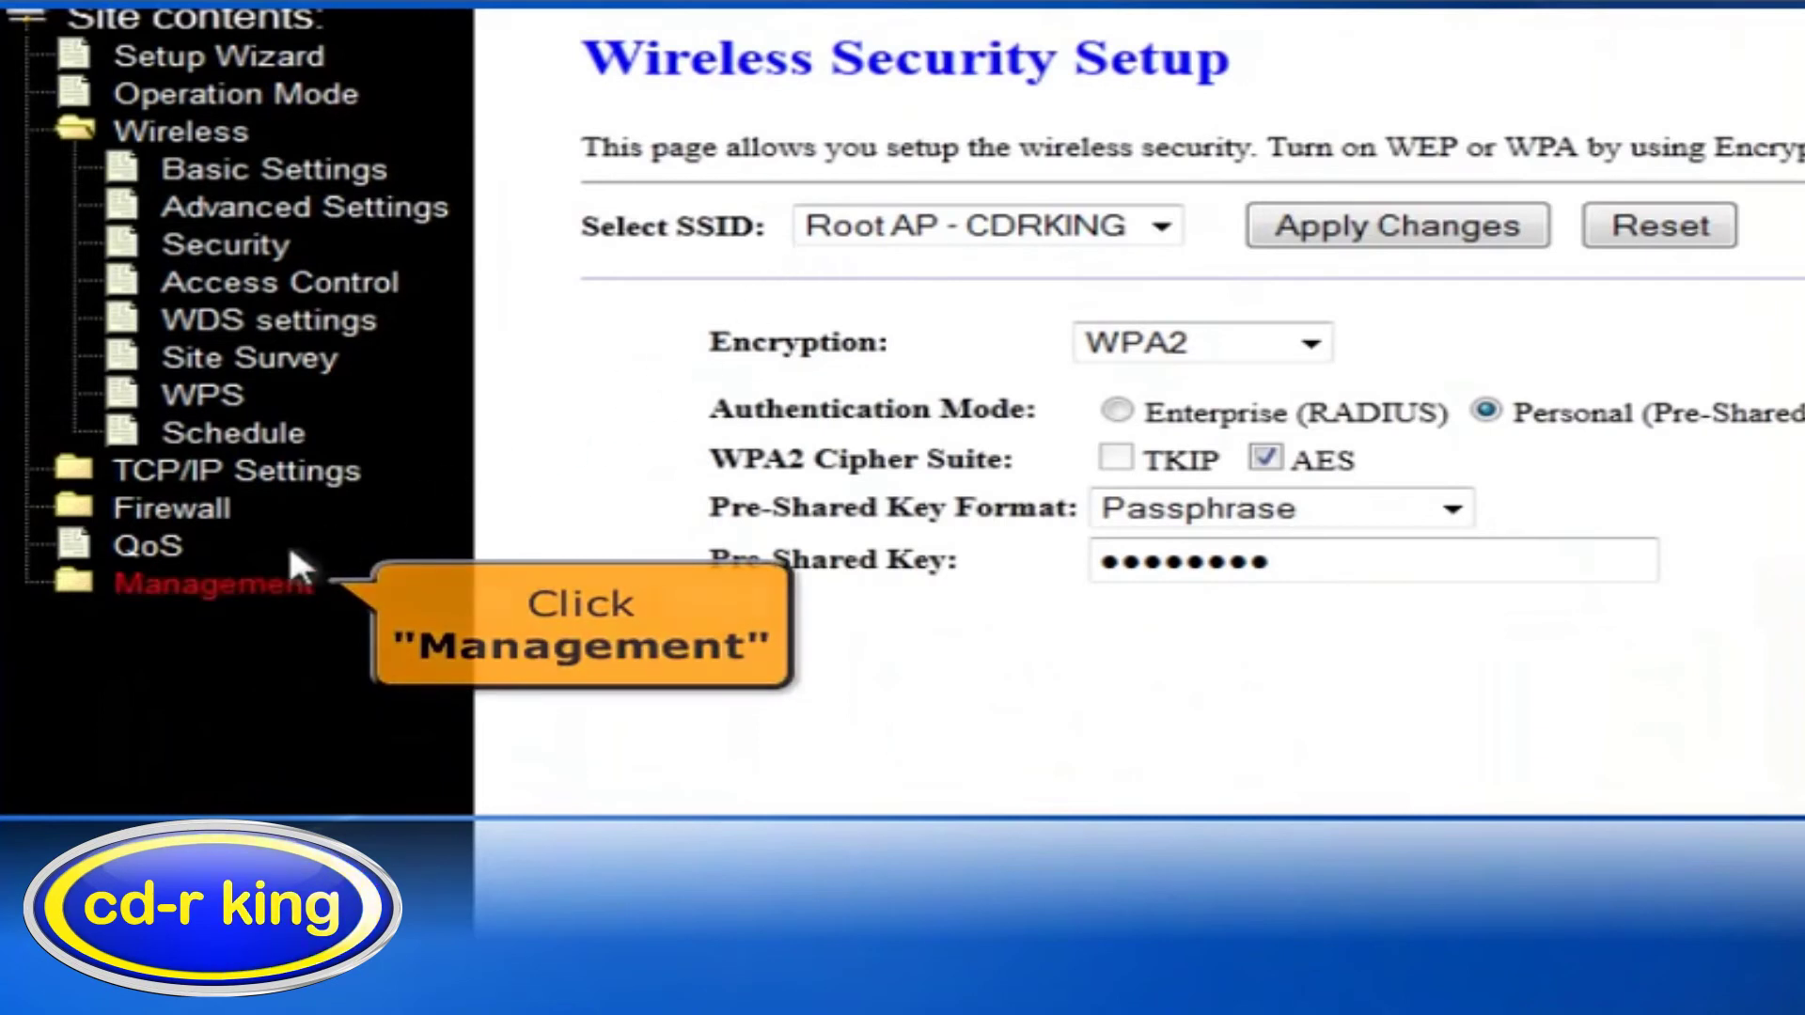
# View the router Status page under Management to check SSID CDRKING, channel 11, WPA2 and WAN status
pyautogui.click(240, 586)
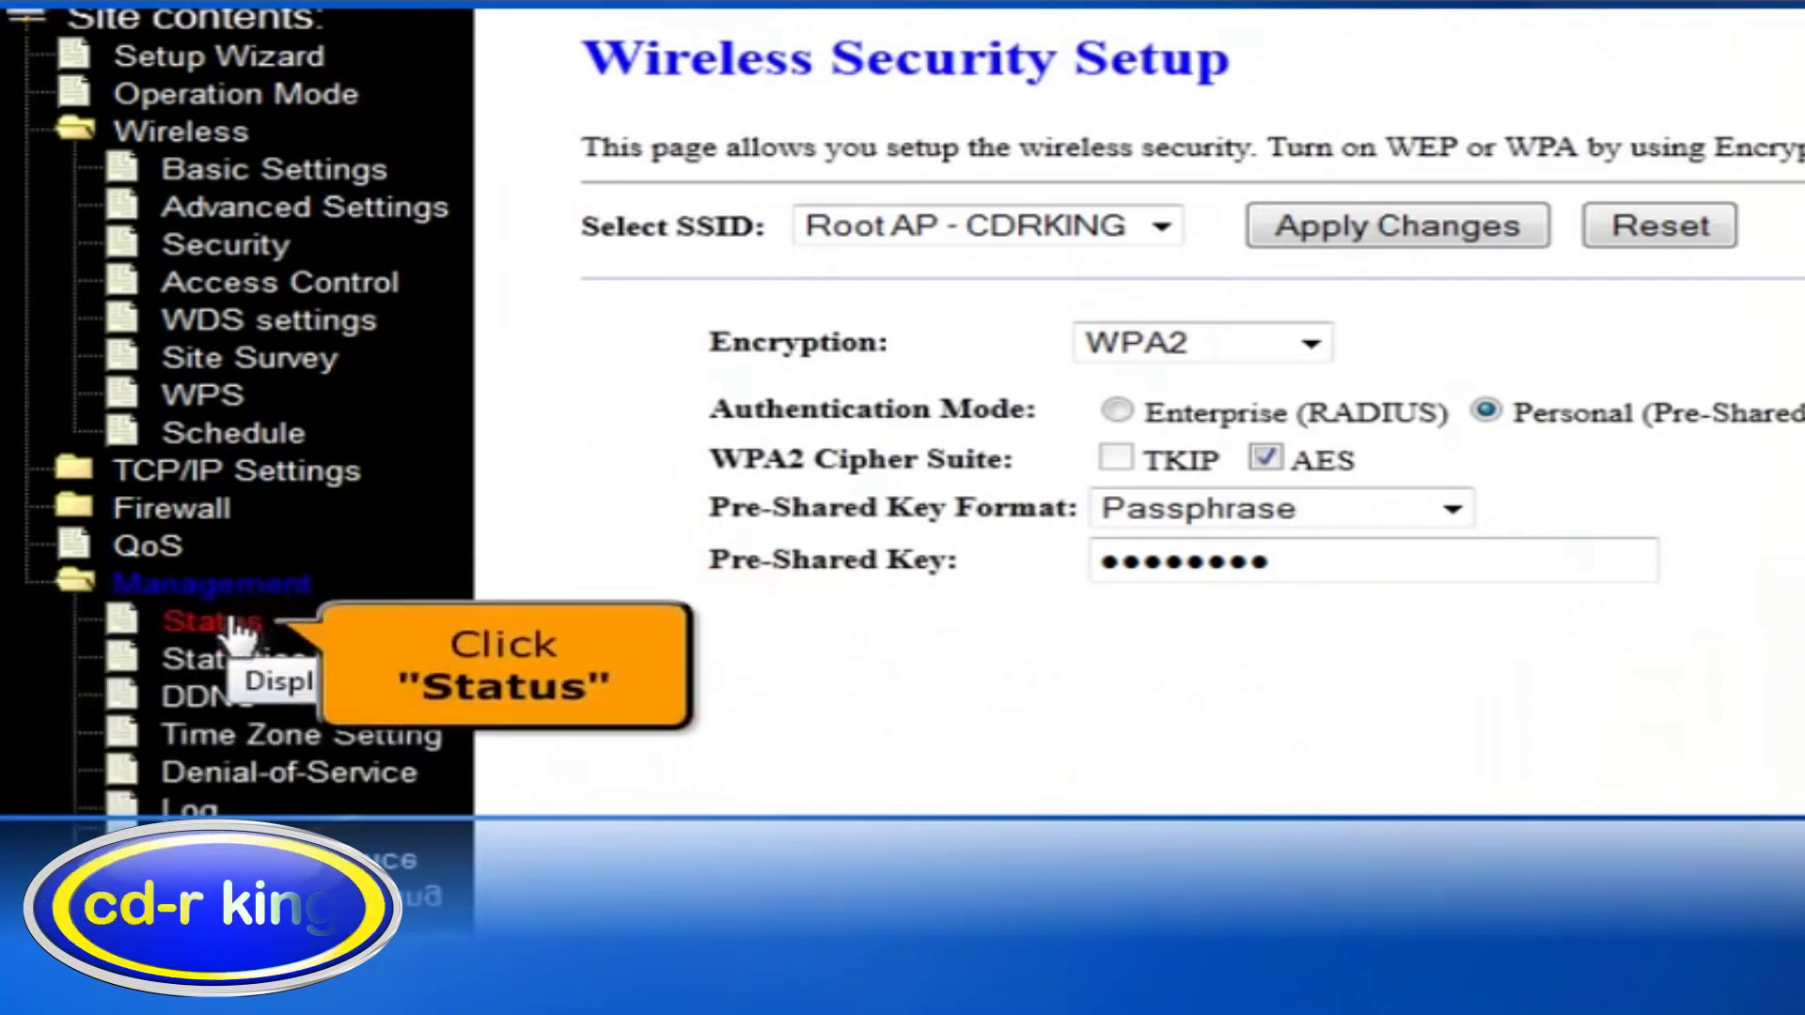
pyautogui.click(237, 625)
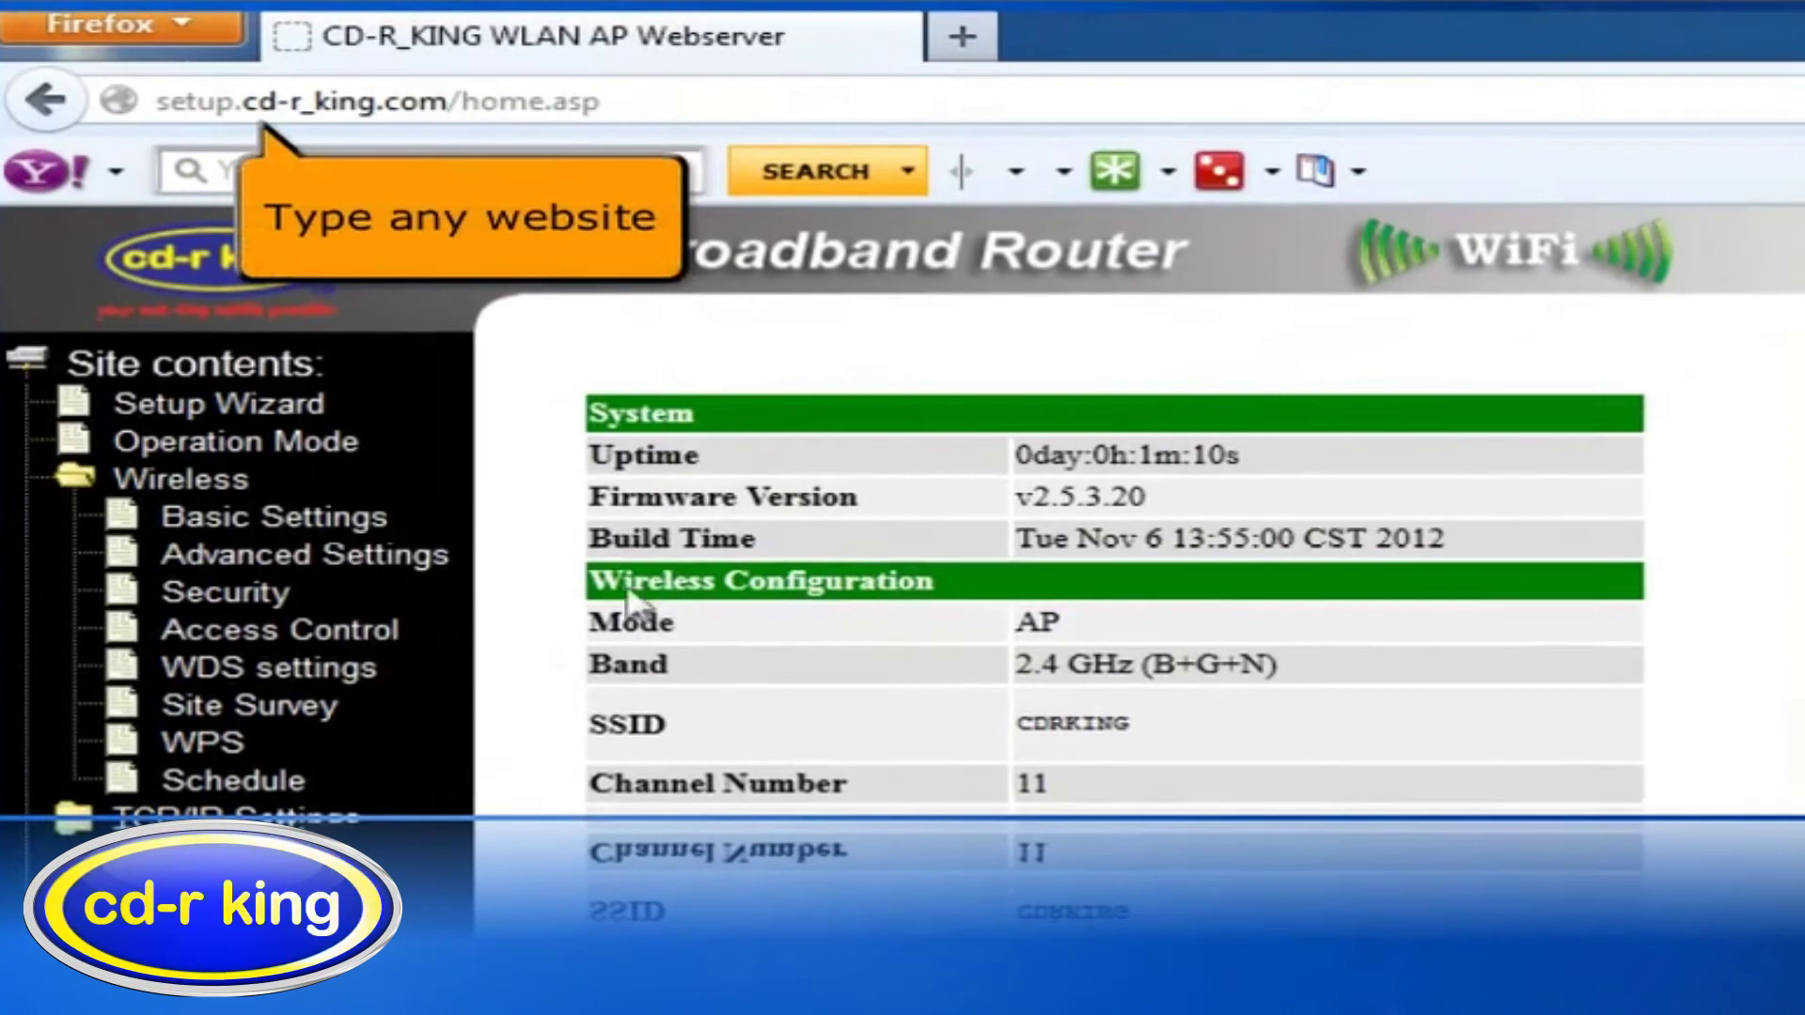
pyautogui.click(191, 101)
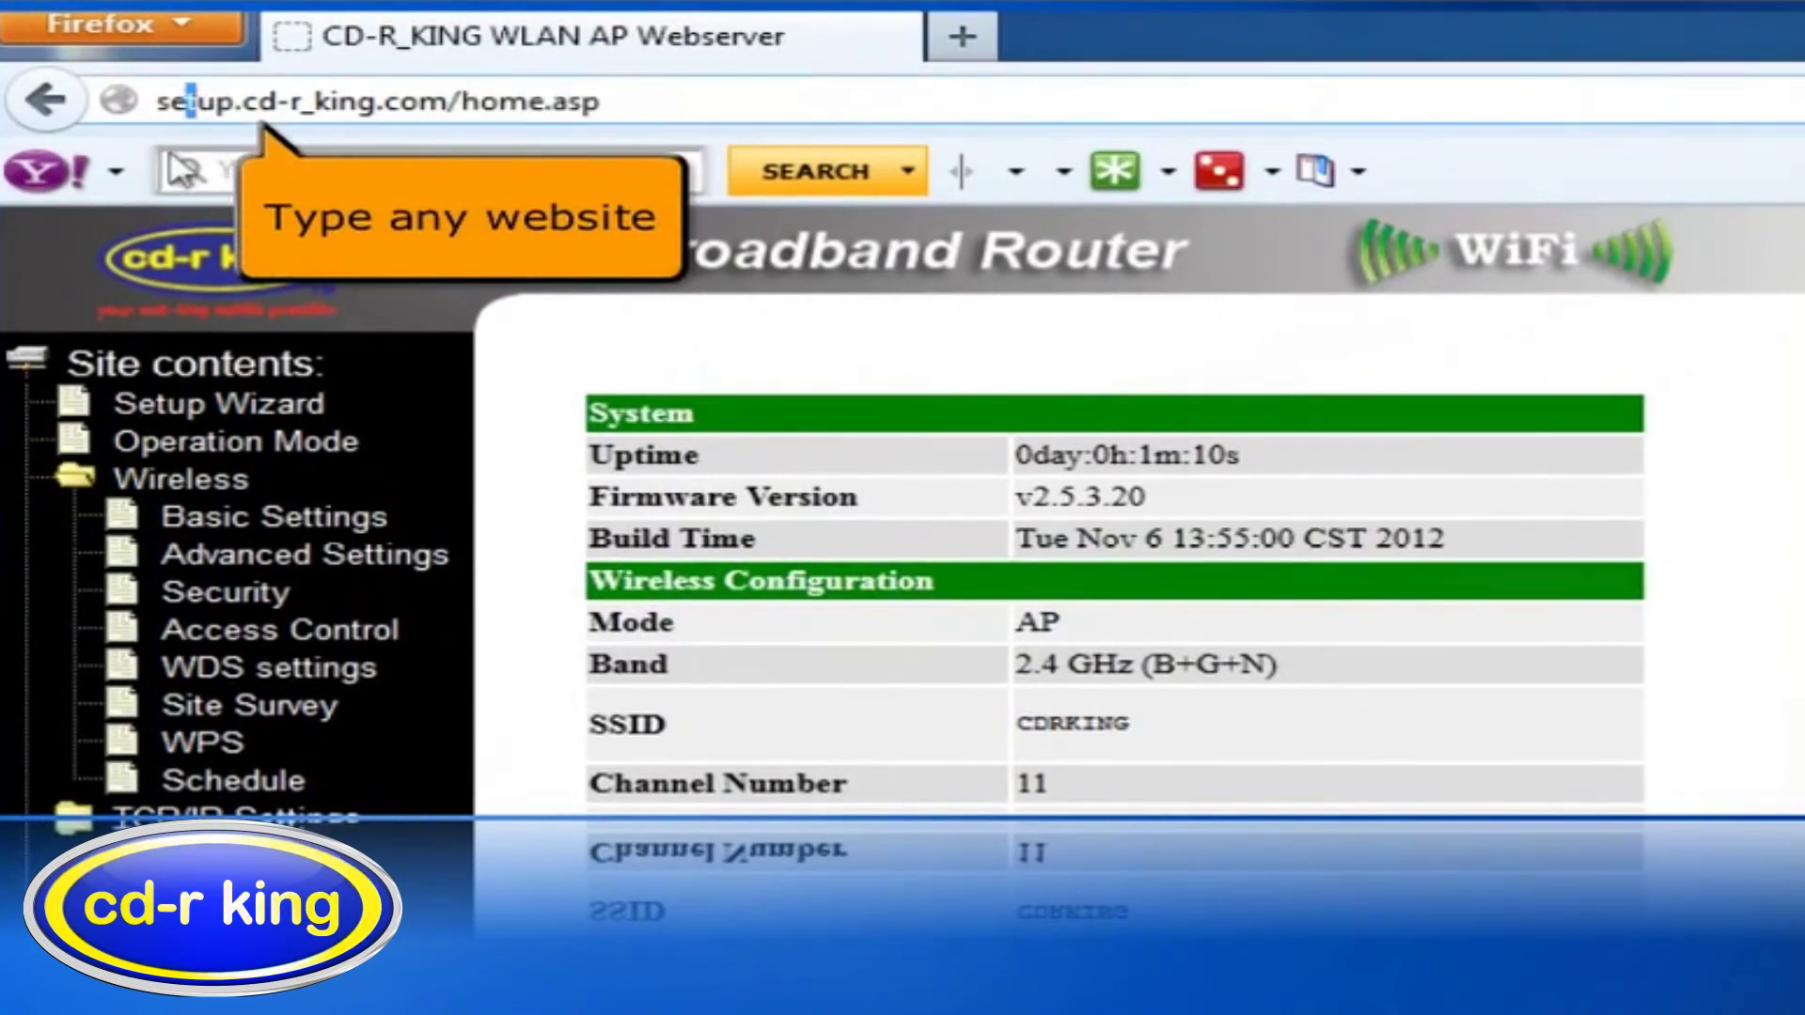
pyautogui.click(161, 101)
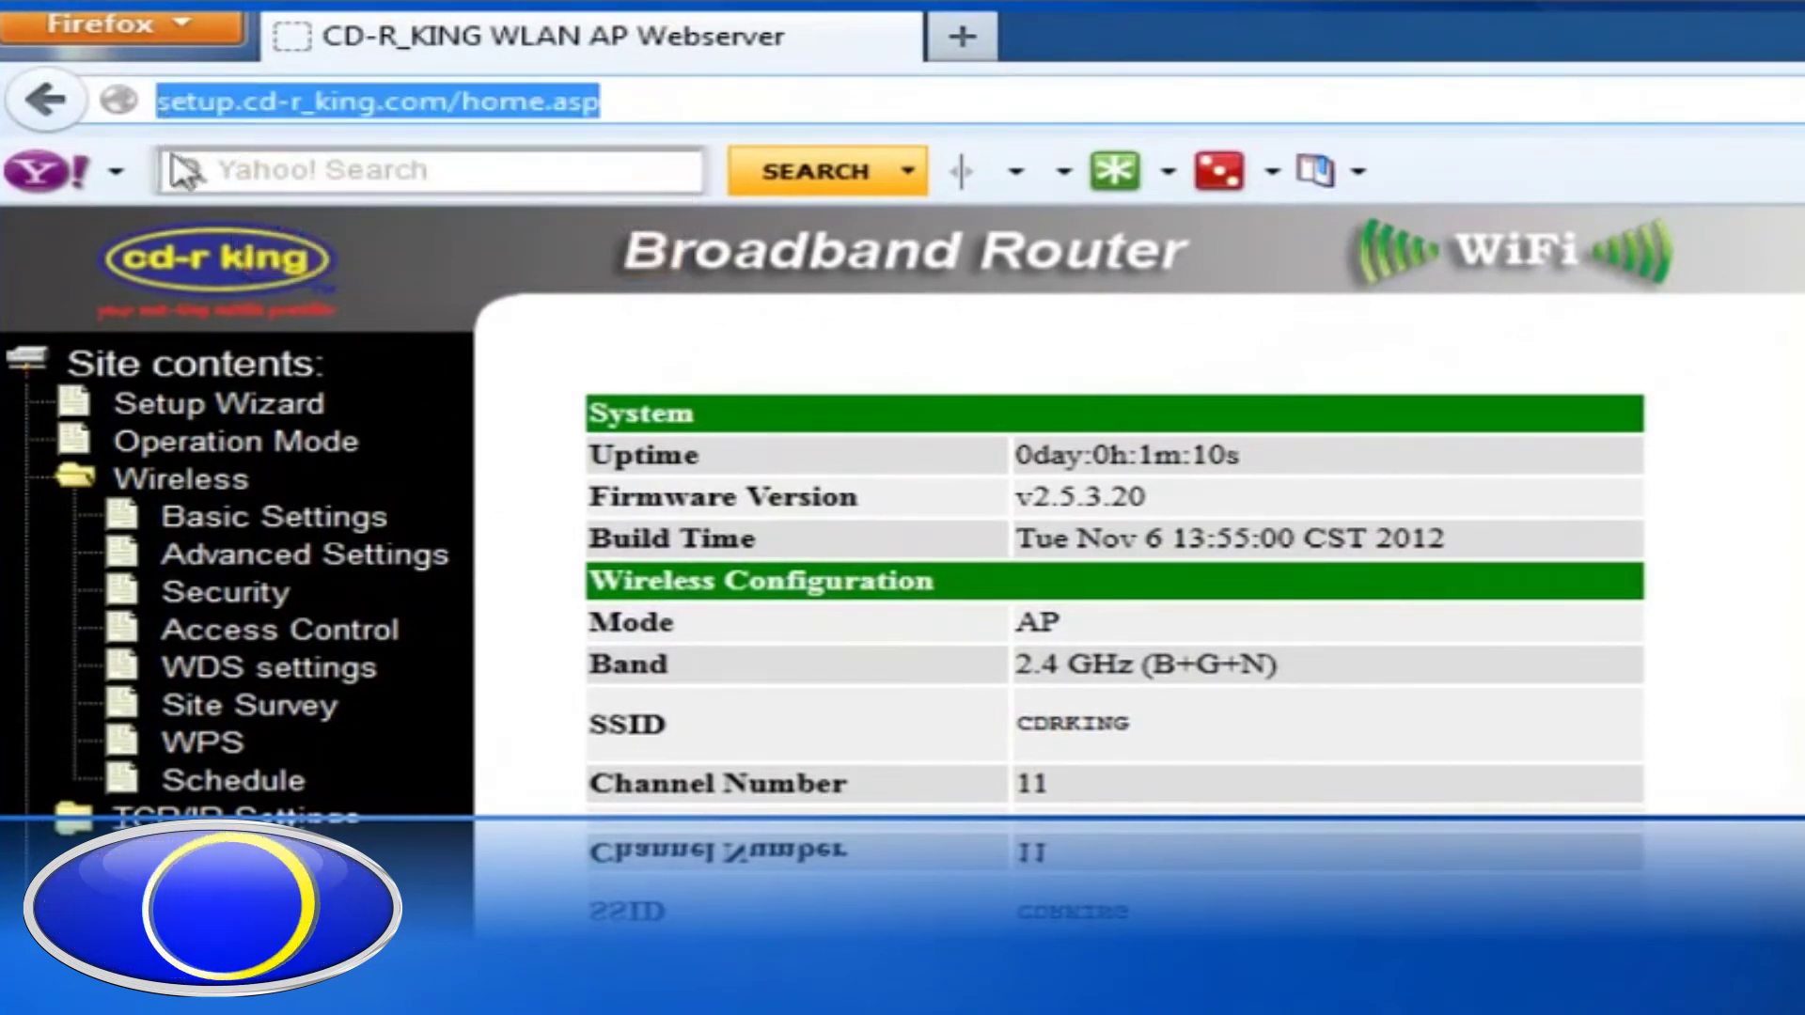
pyautogui.write('ww')
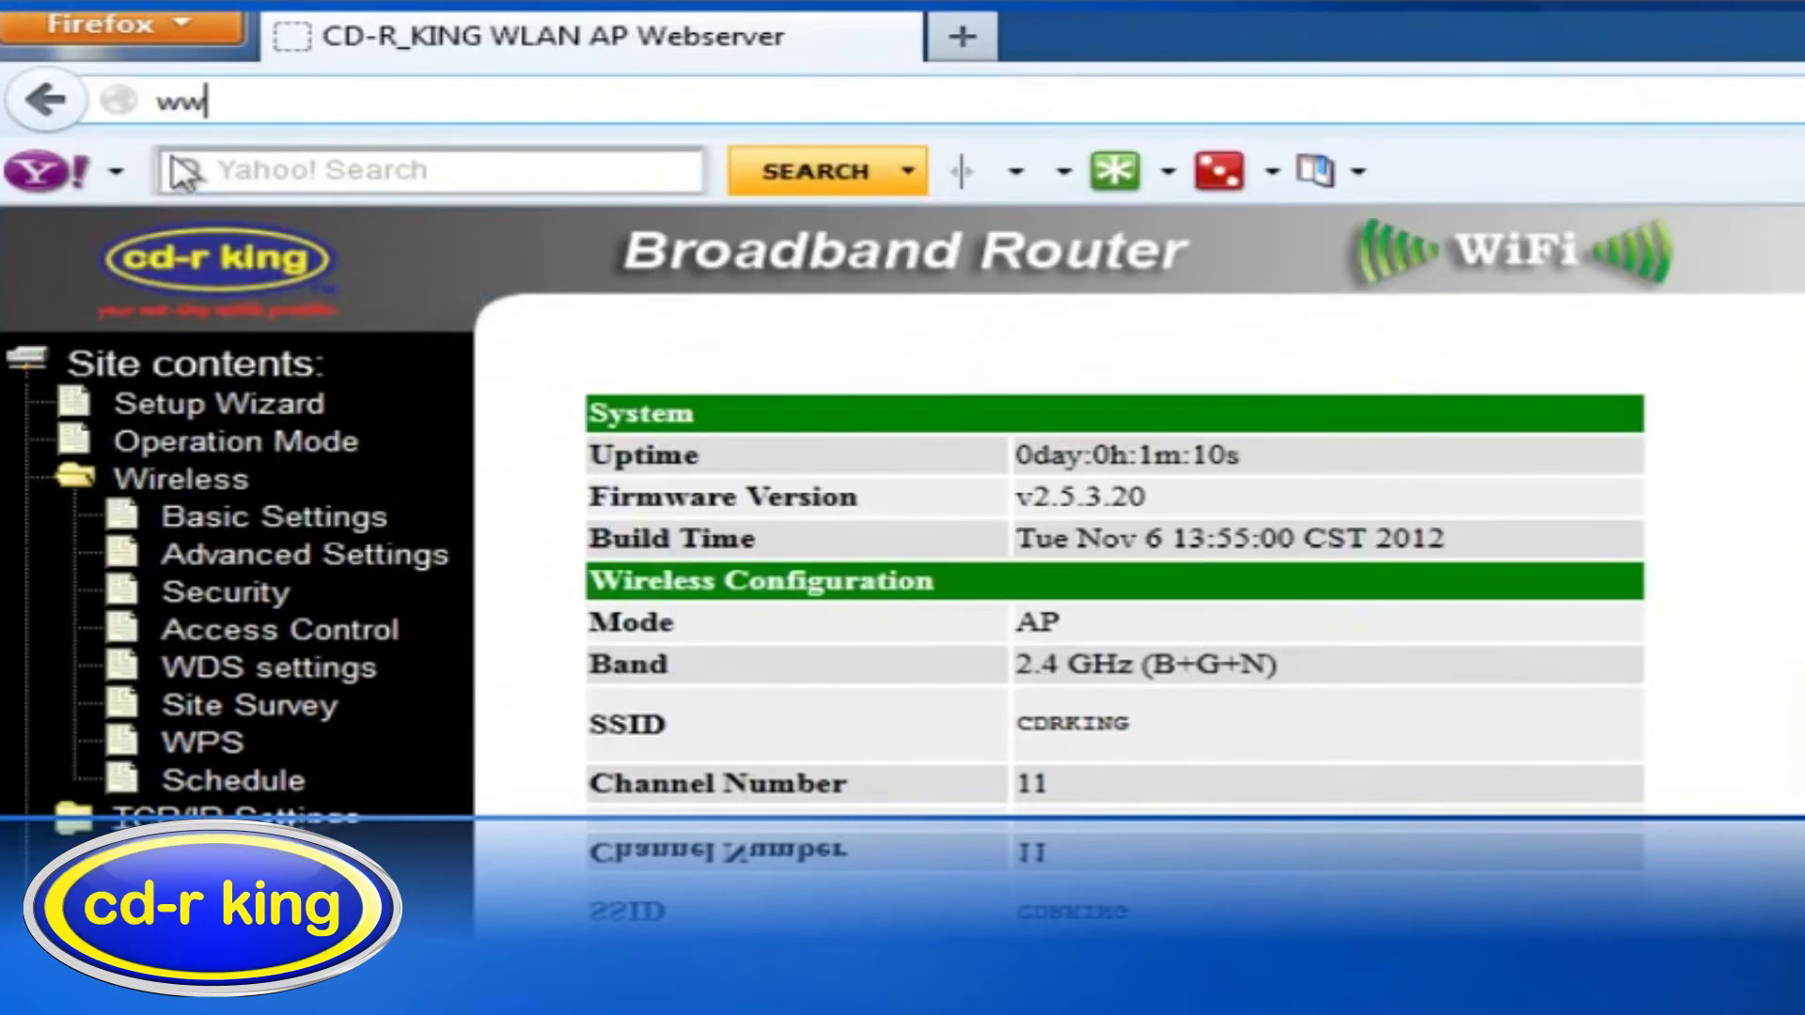
pyautogui.write('w.cdrking.com')
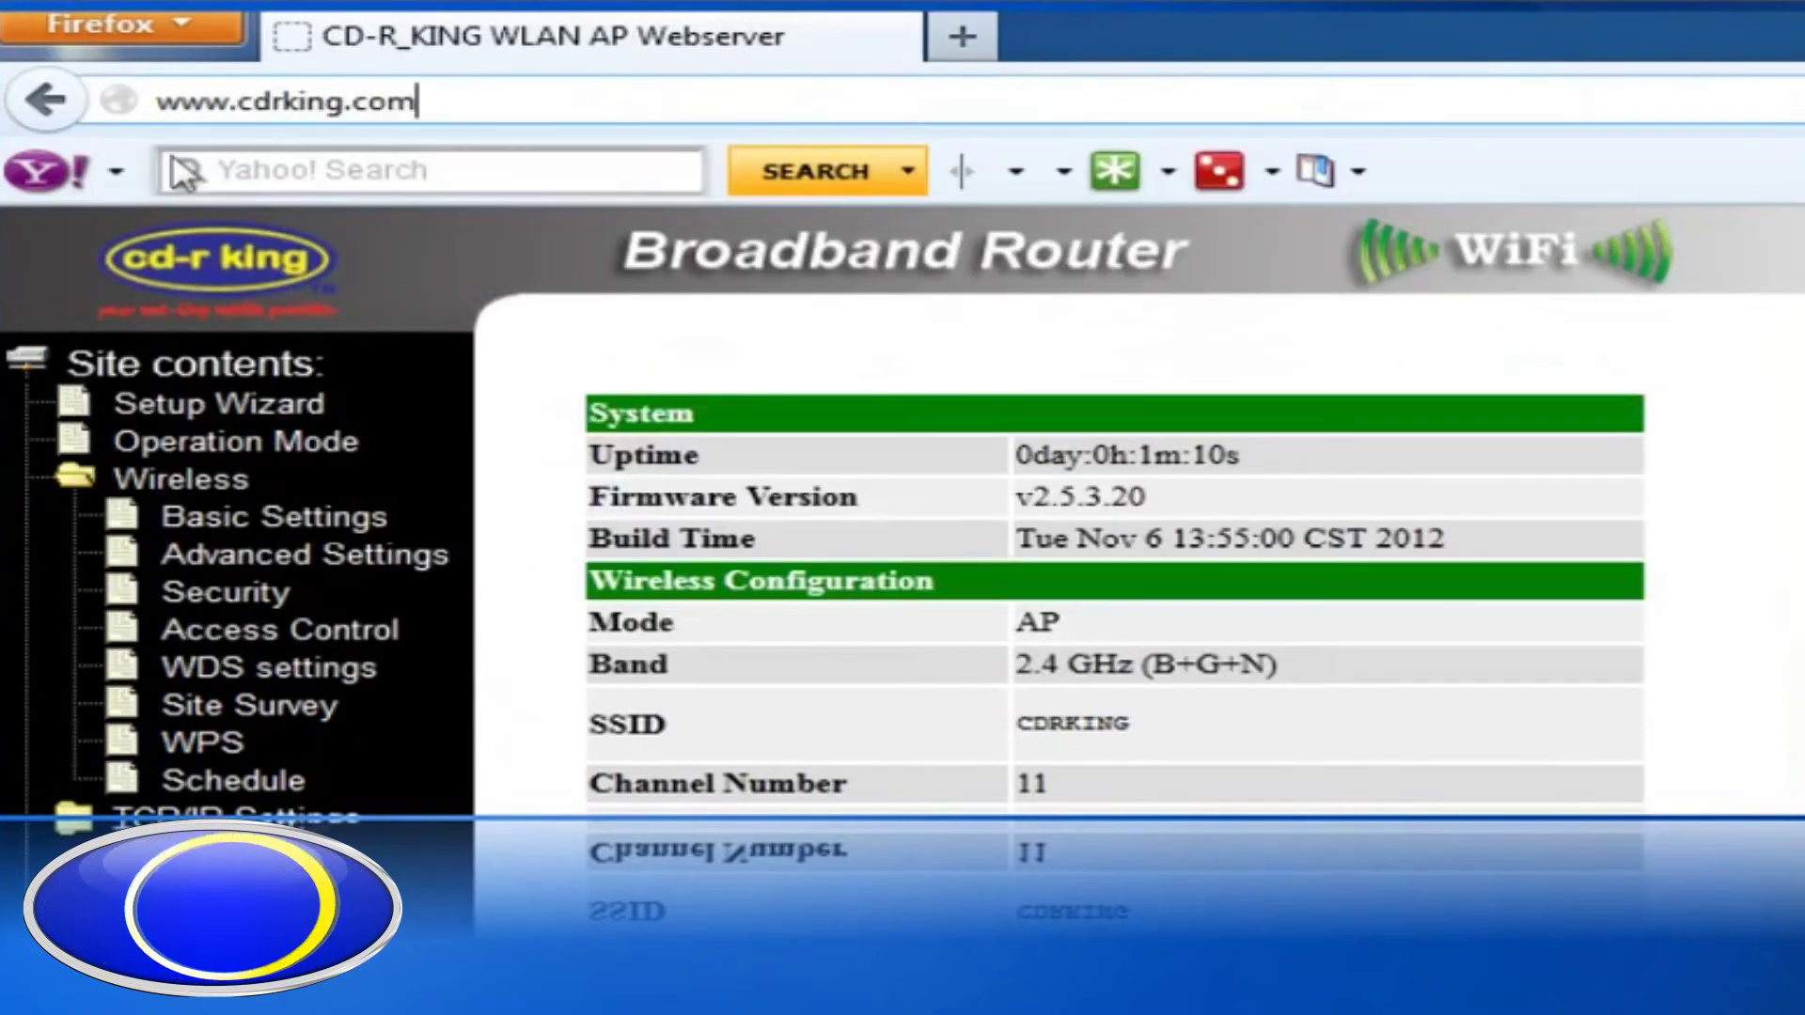
pyautogui.press('Return')
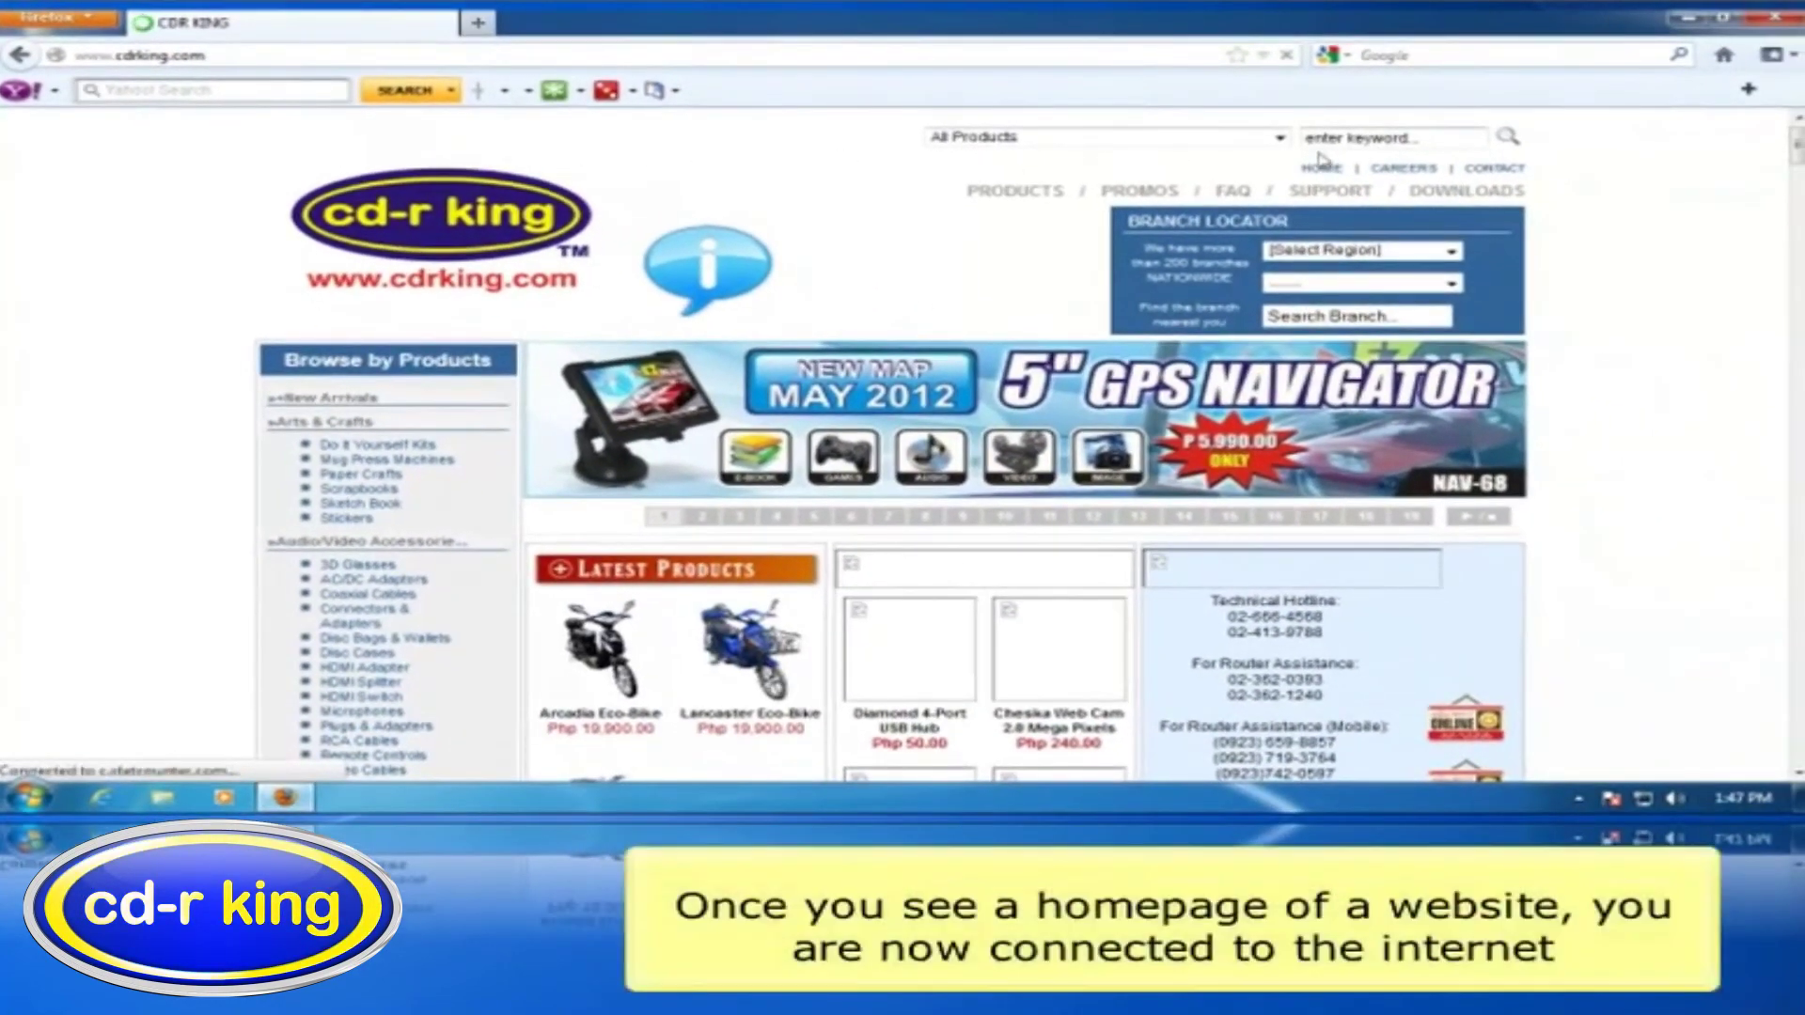
pyautogui.click(1360, 144)
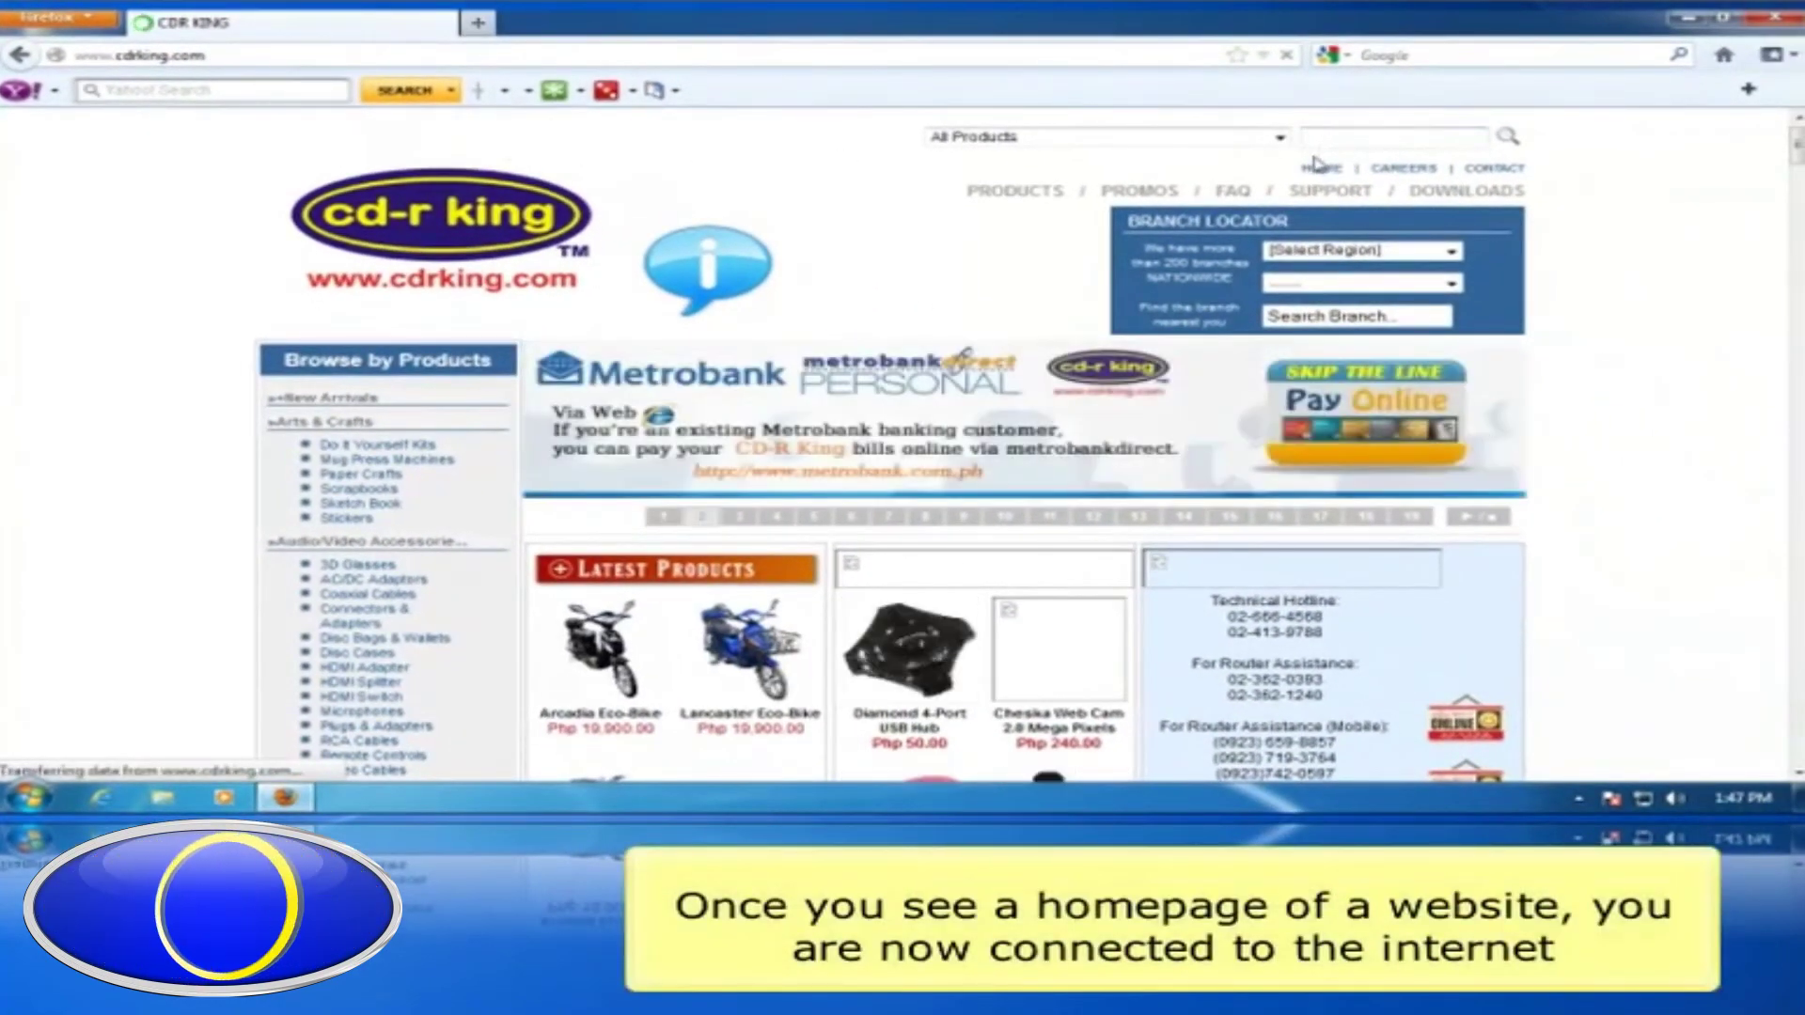
pyautogui.write('wr-net')
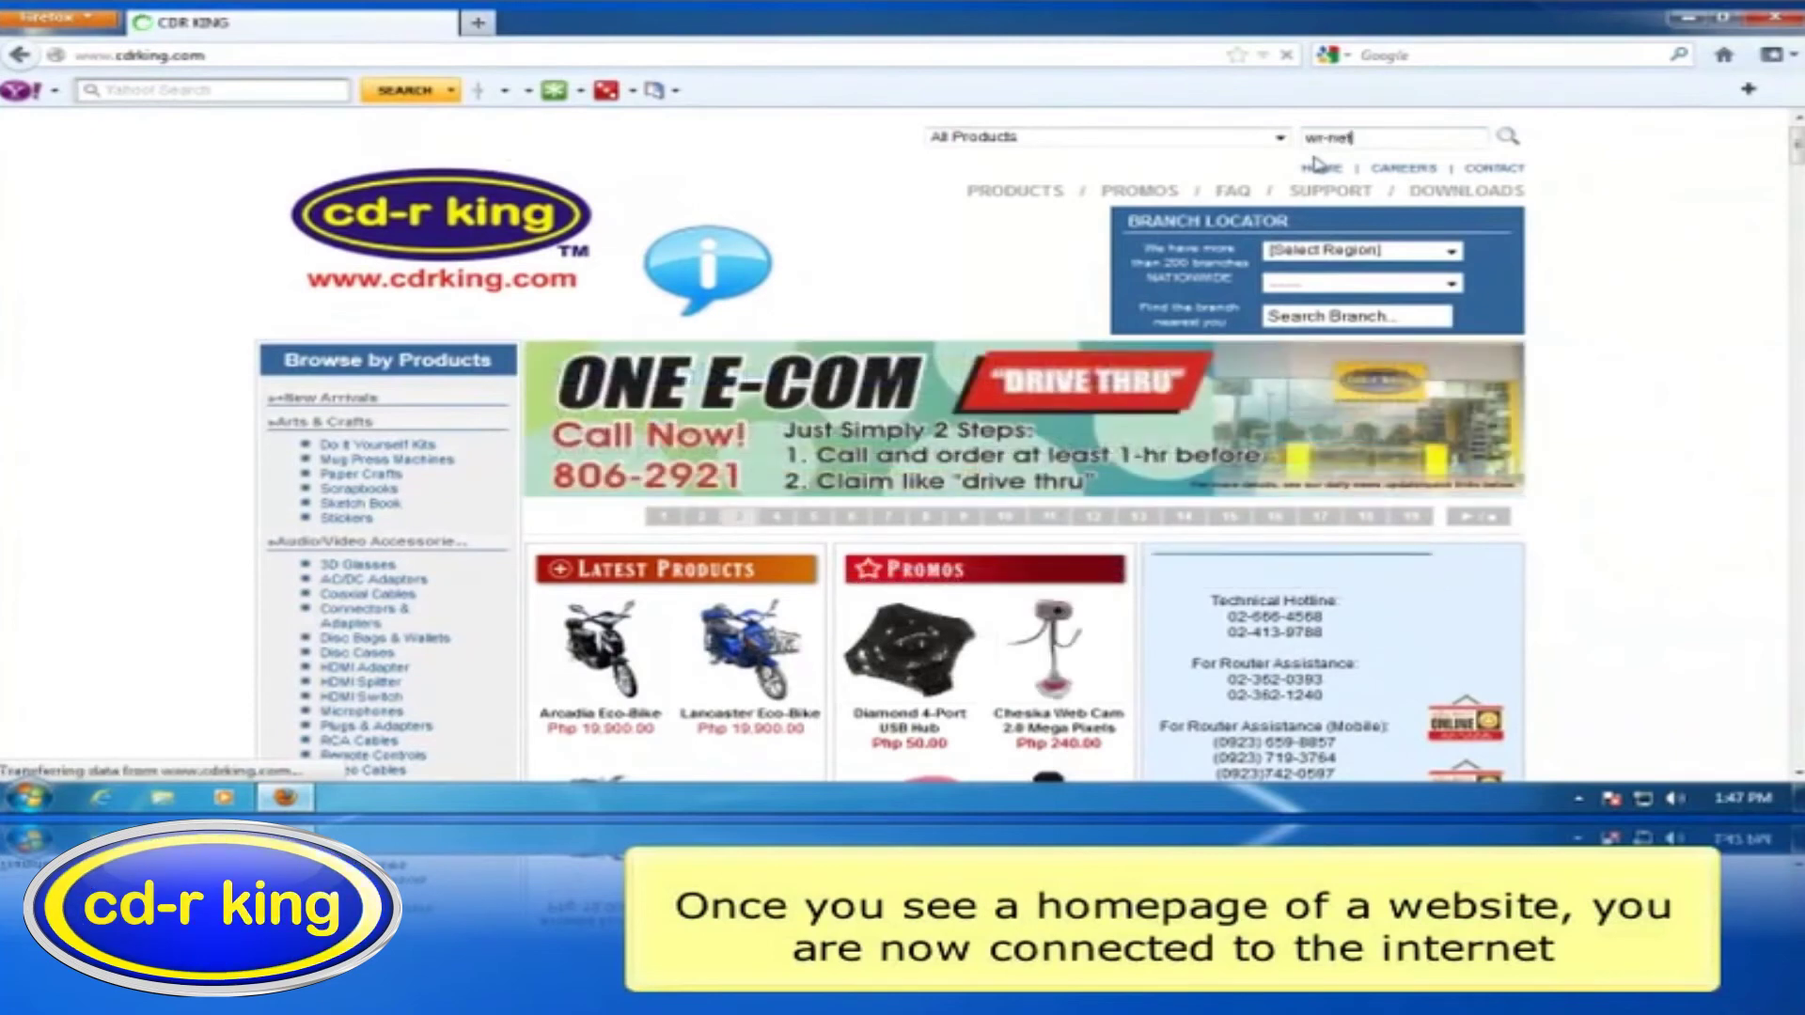